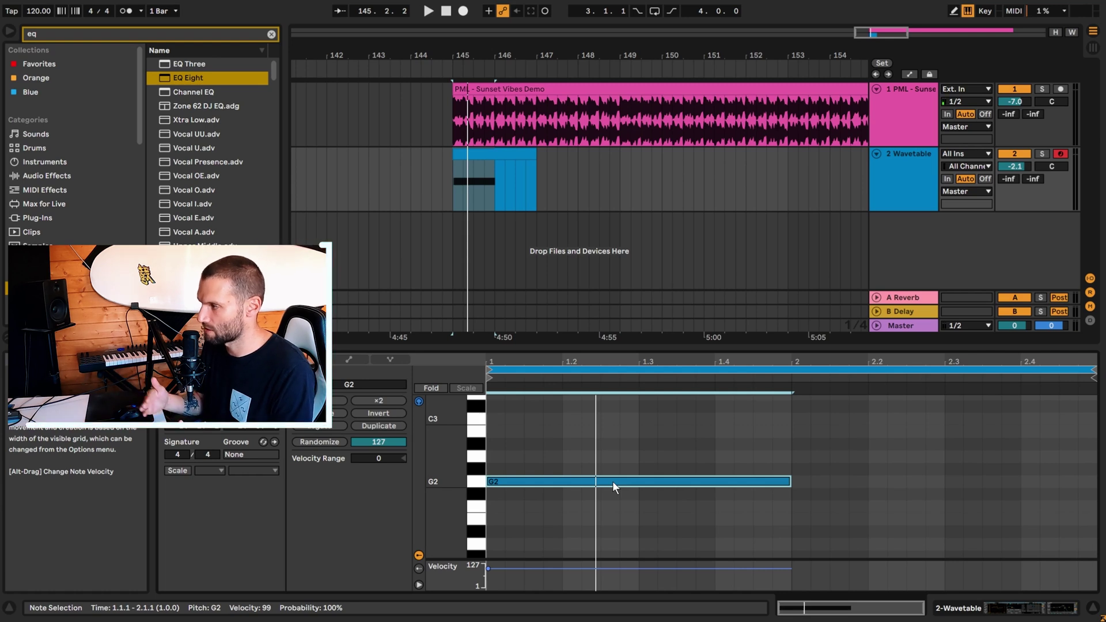
# - Audition the note a semitone lower at F#2 and a semitone higher at G#2
pyautogui.press('Down')
pyautogui.press('space')
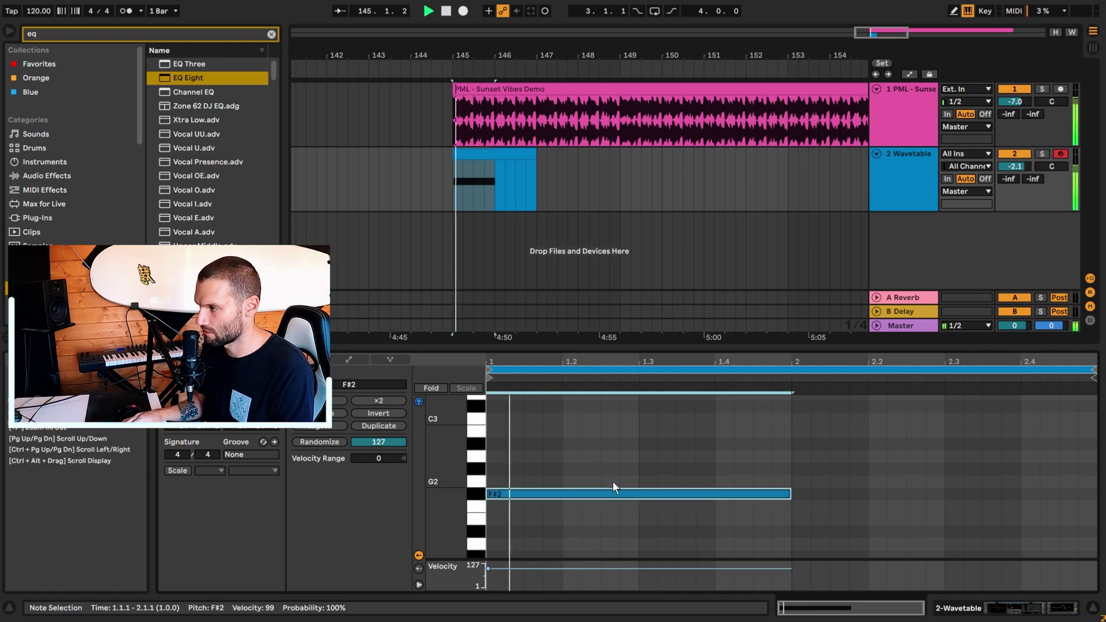
pyautogui.press('space')
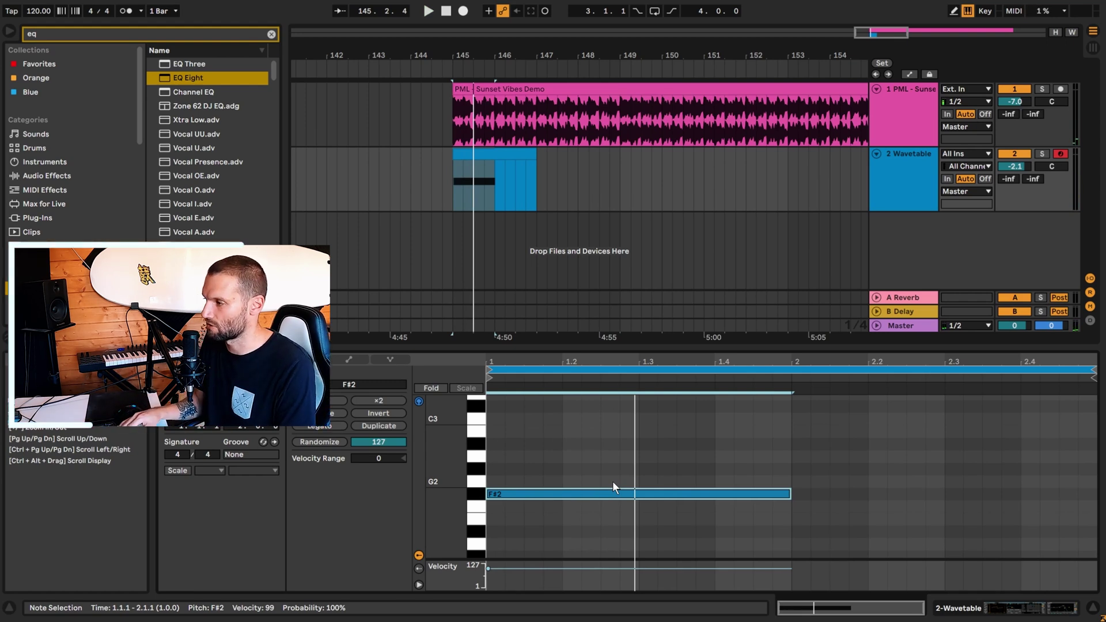
pyautogui.press('Up')
pyautogui.press('space')
pyautogui.press('space')
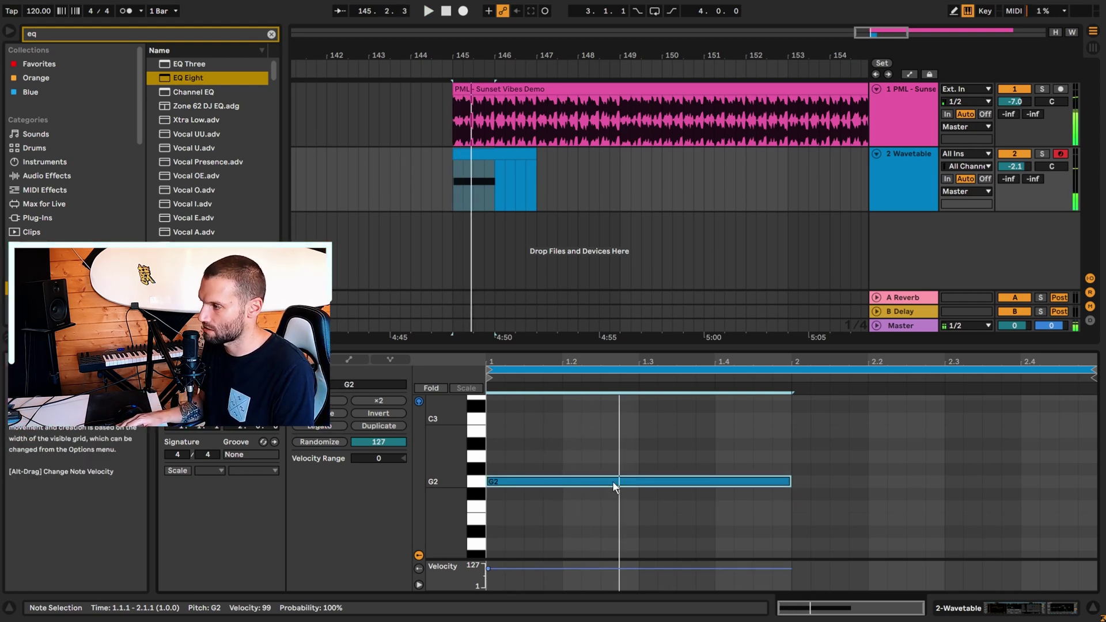
pyautogui.press('Up')
pyautogui.press('space')
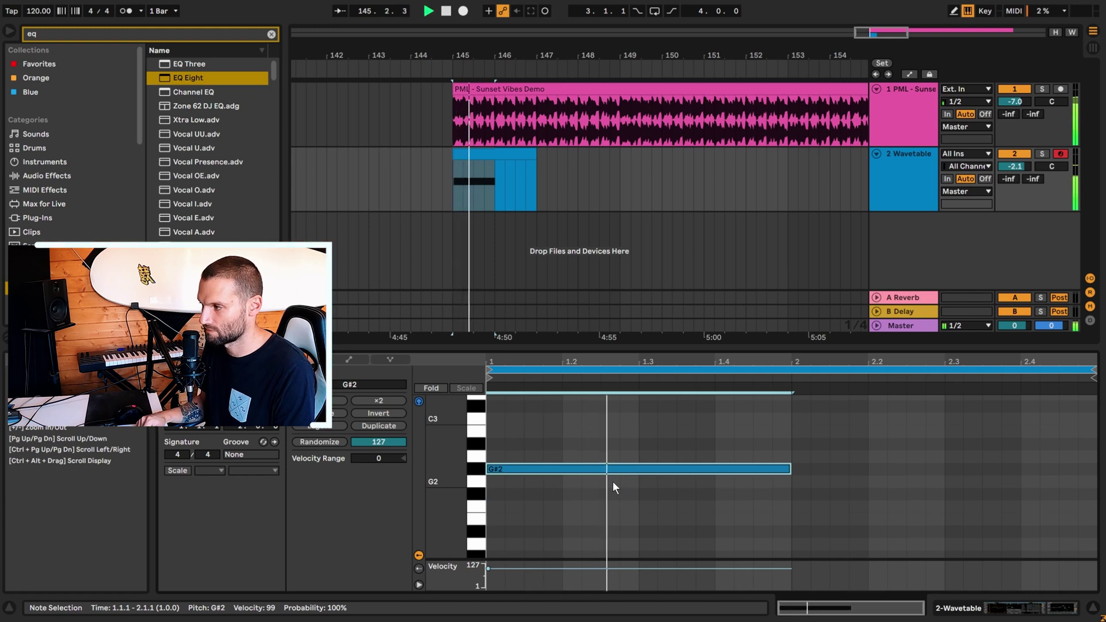
pyautogui.press('space')
pyautogui.press('space')
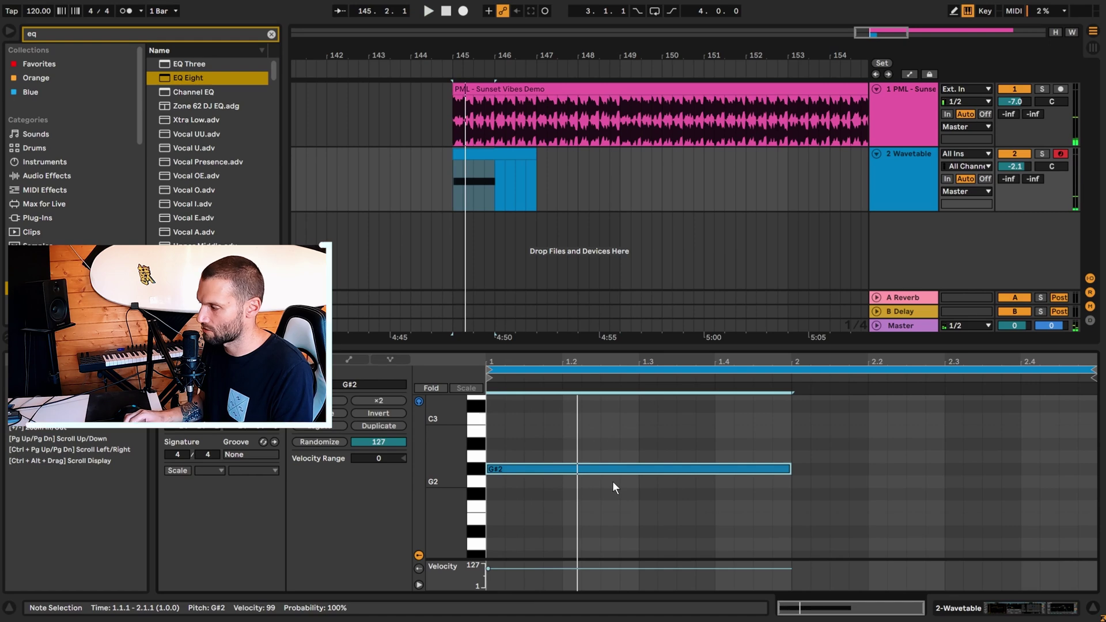
# - Return the note to G2 and set playback to start at bar 145
pyautogui.press('Down')
pyautogui.press('space')
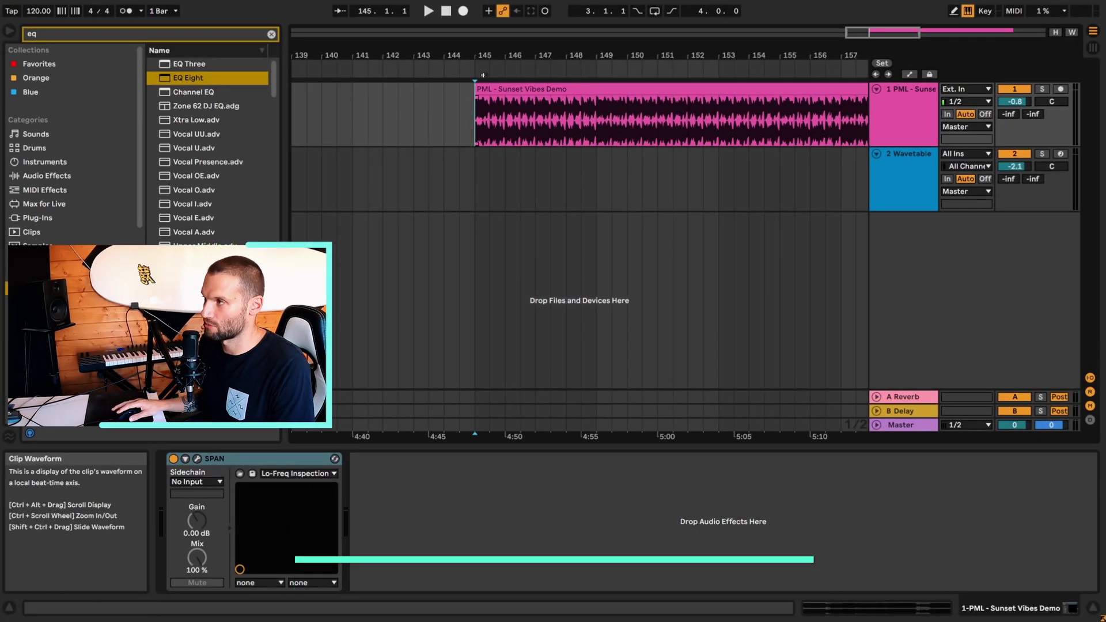
pyautogui.click(476, 125)
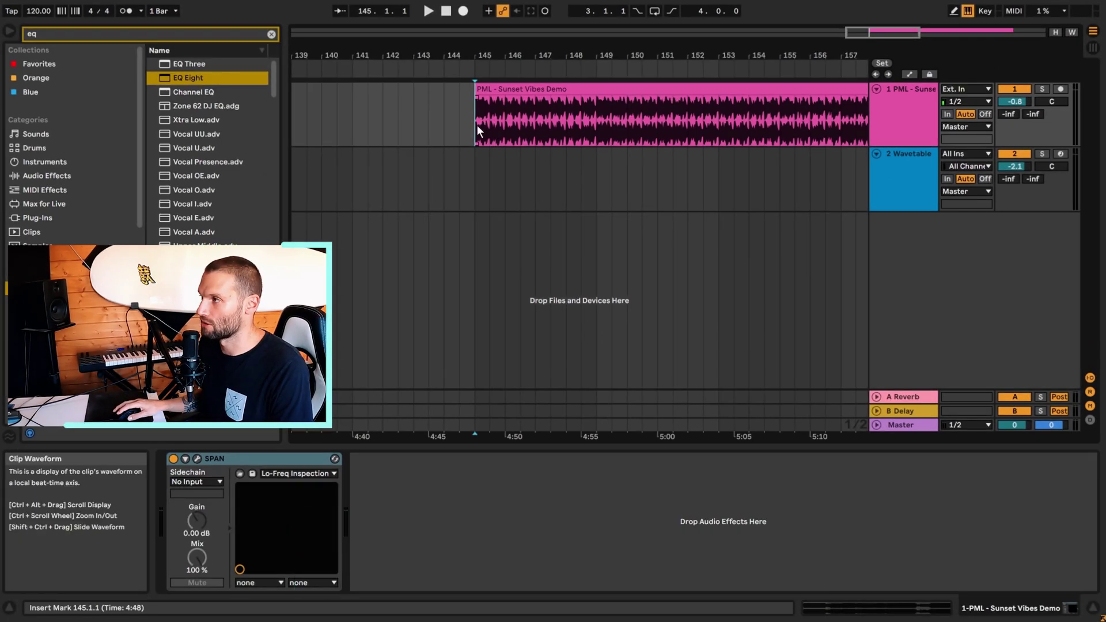
# - Play the Sunset Vibes Demo from bar 145
pyautogui.press('space')
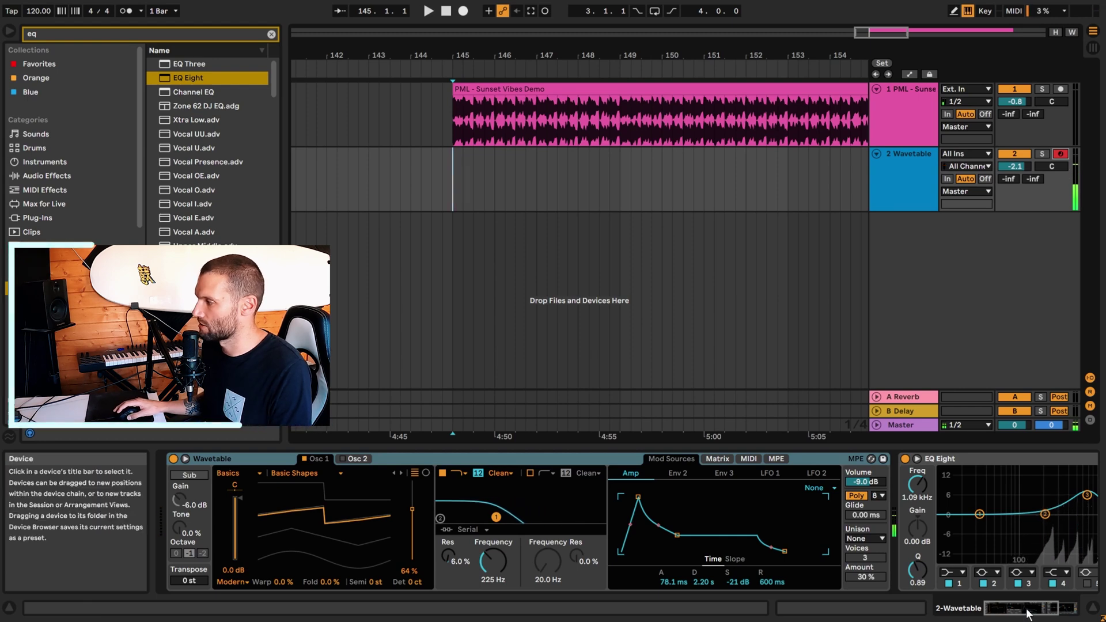
# - Show the Wavetable modulation matrix and select 145.1.1 to 147.4.1 of the demo clip
pyautogui.hscroll(3, 703, 464)
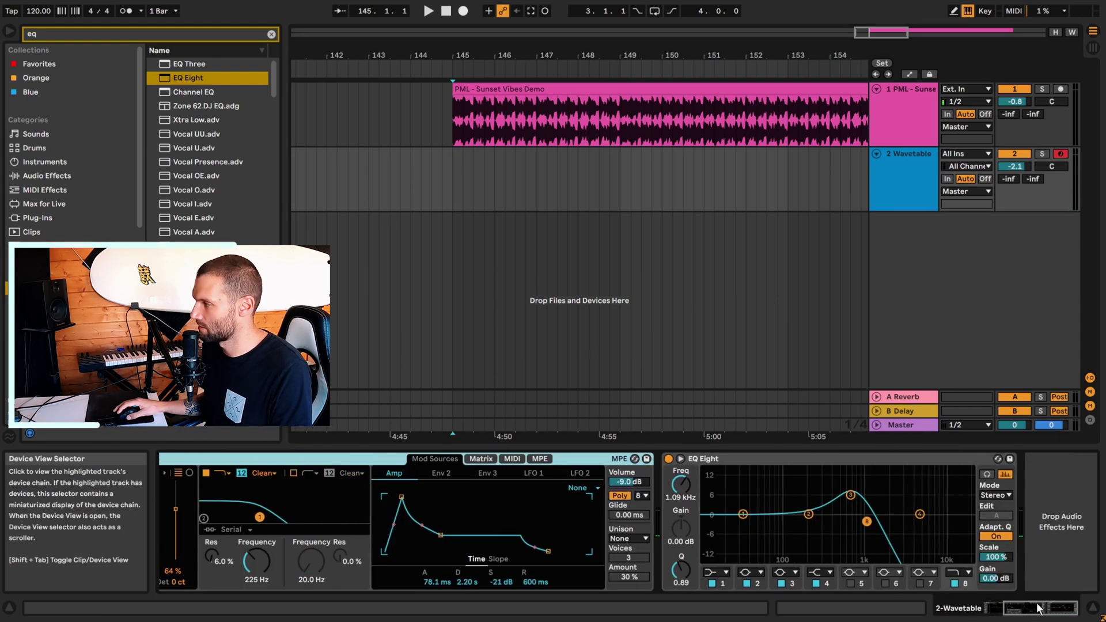
pyautogui.hscroll(-3, 726, 465)
pyautogui.click(718, 459)
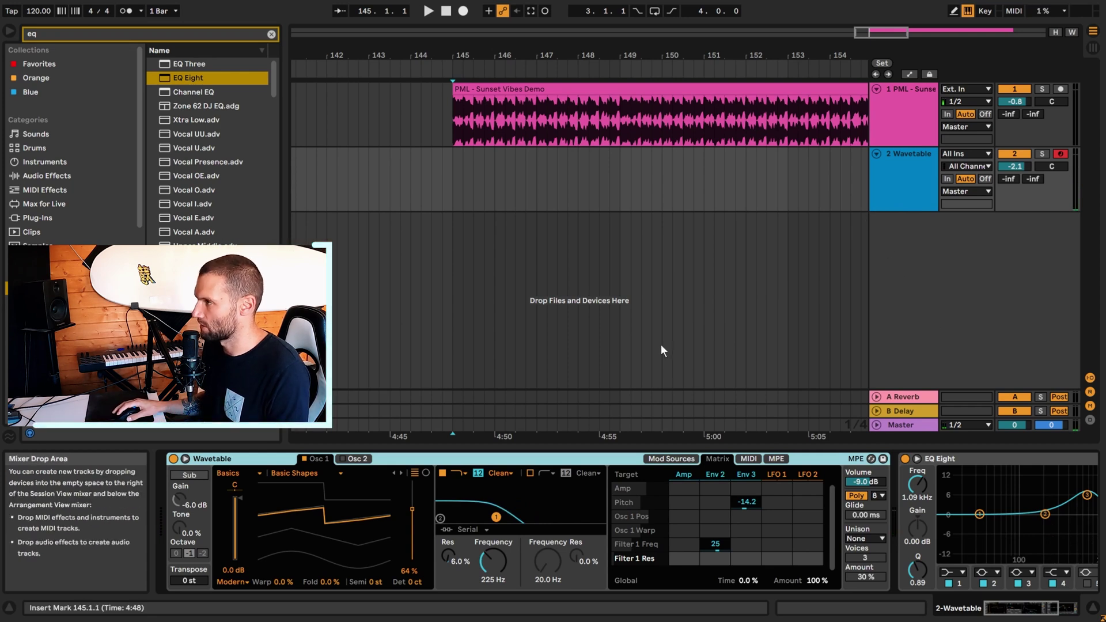
pyautogui.moveTo(472, 125); pyautogui.dragTo(573, 122)
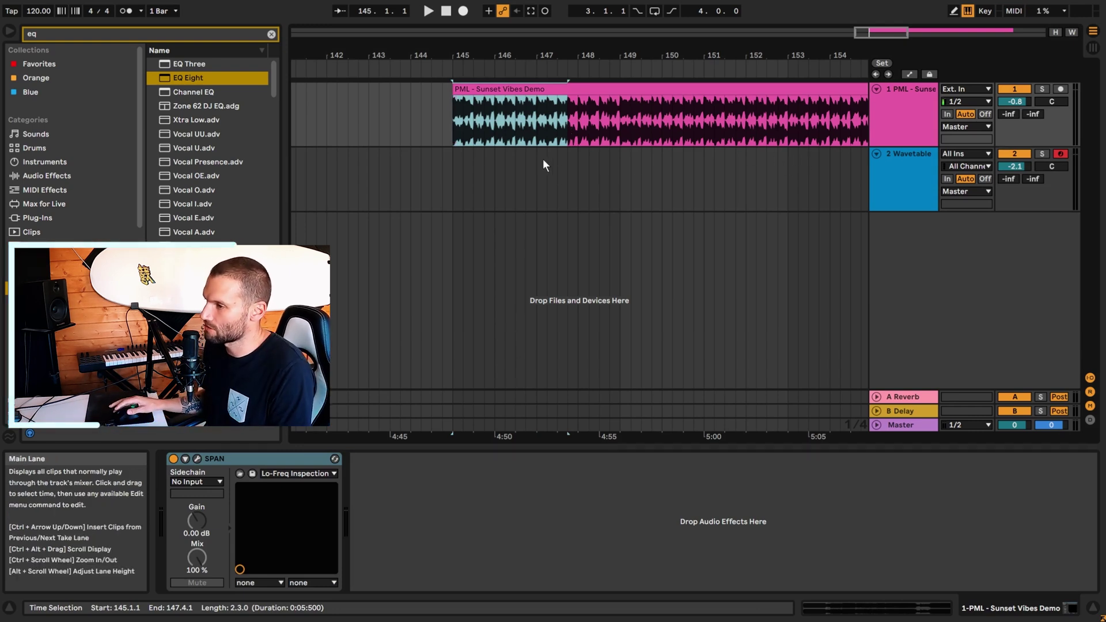
pyautogui.press('space')
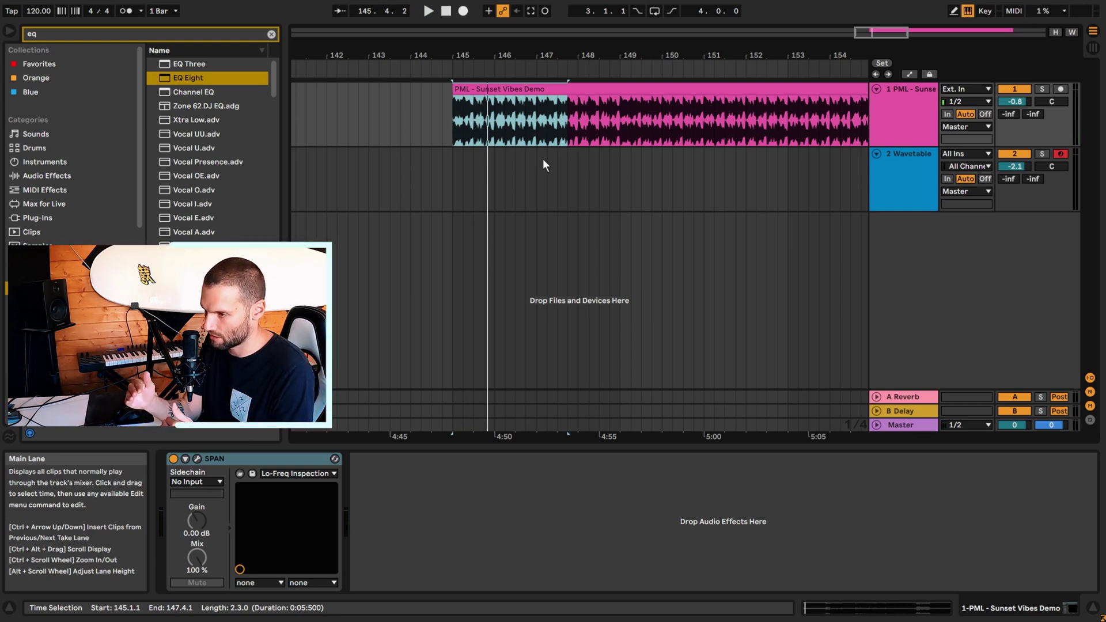
pyautogui.press('space')
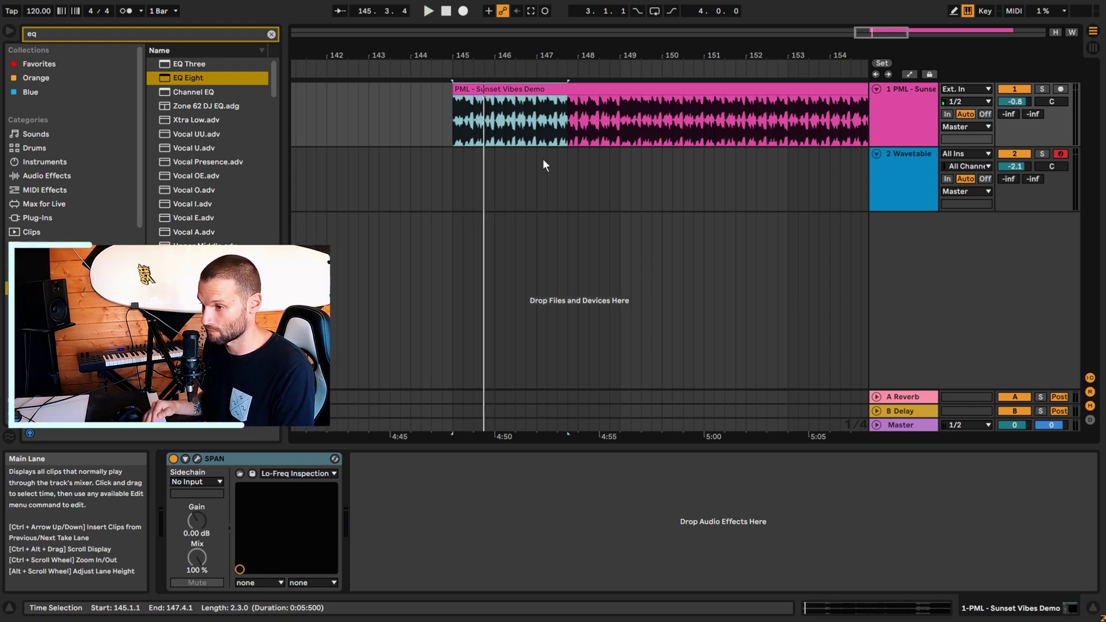
# - Insert an empty MIDI clip on the Wavetable track over bars 145 to 147 with Ctrl+Shift+M
pyautogui.click(893, 178)
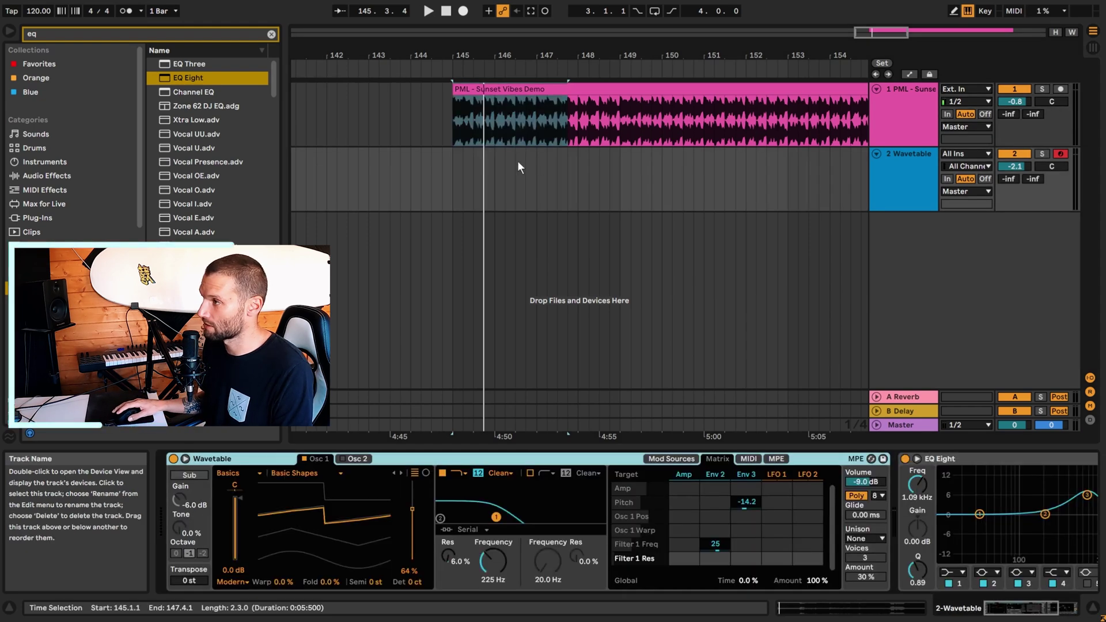
pyautogui.click(451, 177)
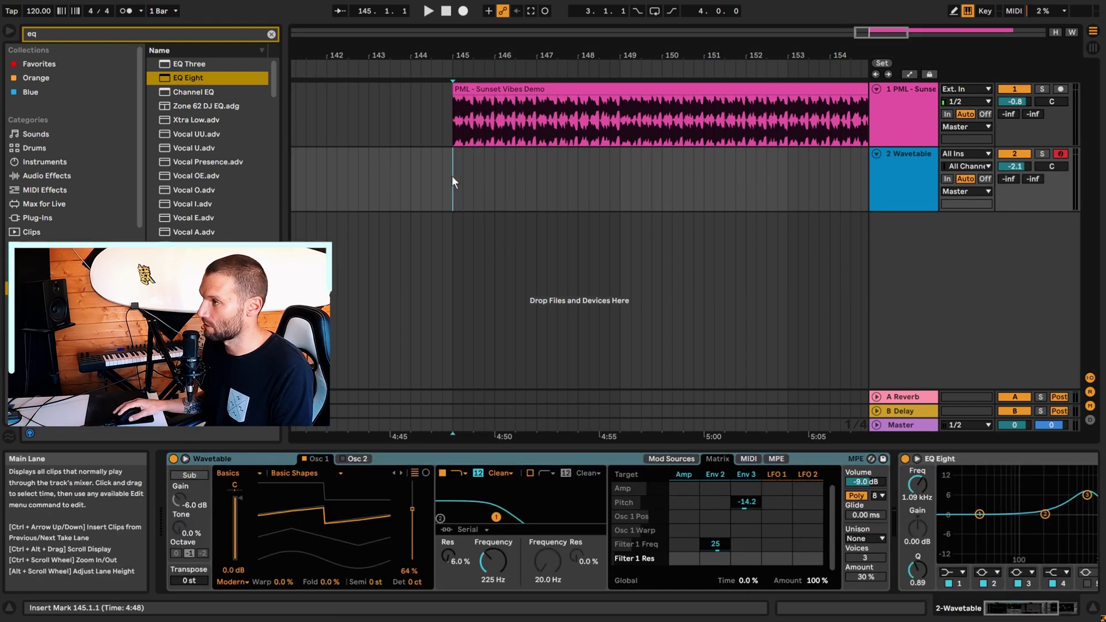
pyautogui.moveTo(452, 181); pyautogui.dragTo(533, 191)
pyautogui.hotkey('ctrl', 'shift', 'm')
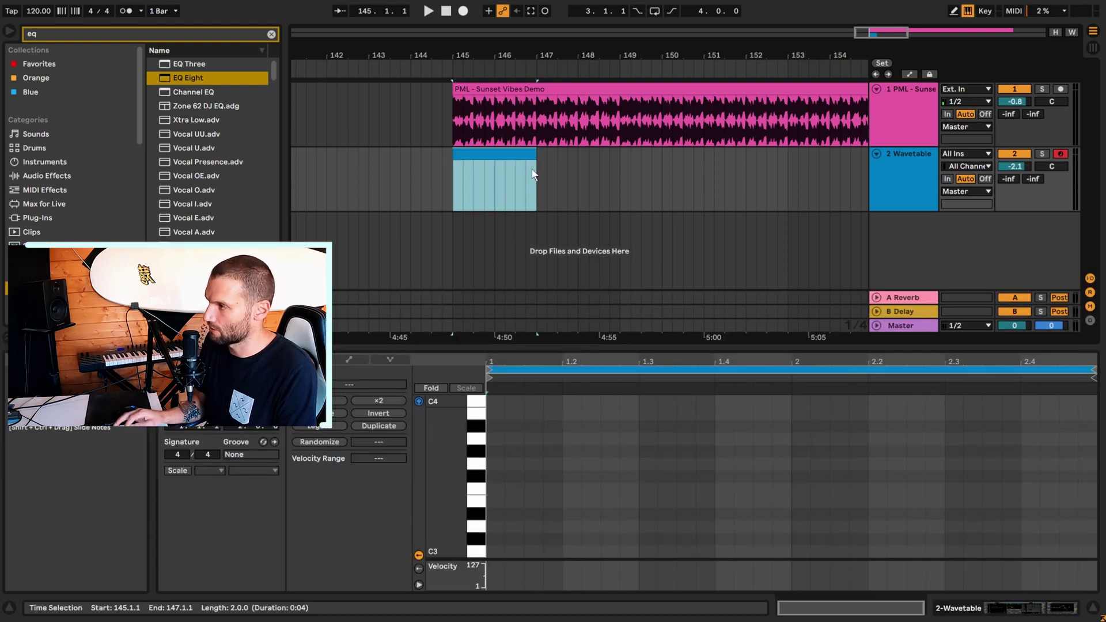
# - Audition piano-roll pitches down to G2 and add a G2 note at the clip start
pyautogui.click(418, 402)
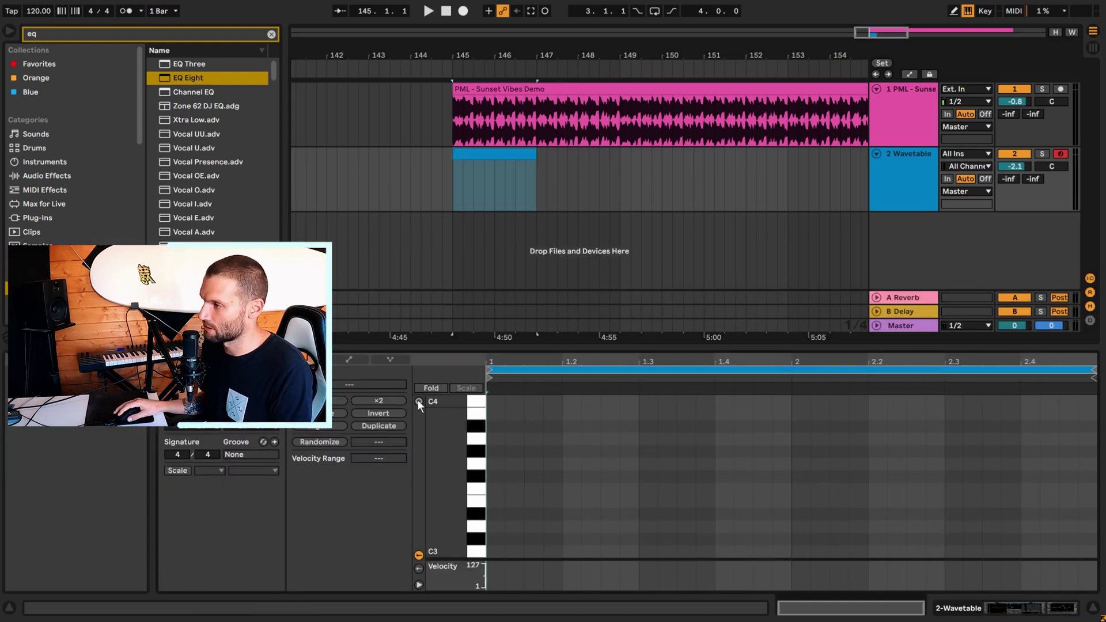
pyautogui.click(419, 402)
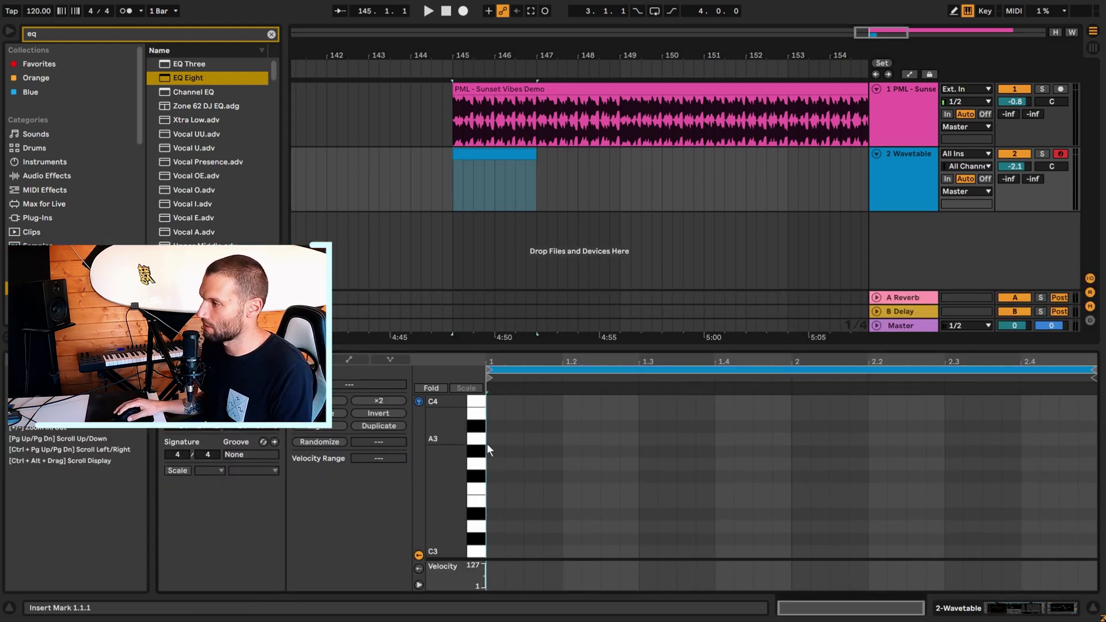
pyautogui.moveTo(476, 426); pyautogui.dragTo(480, 463)
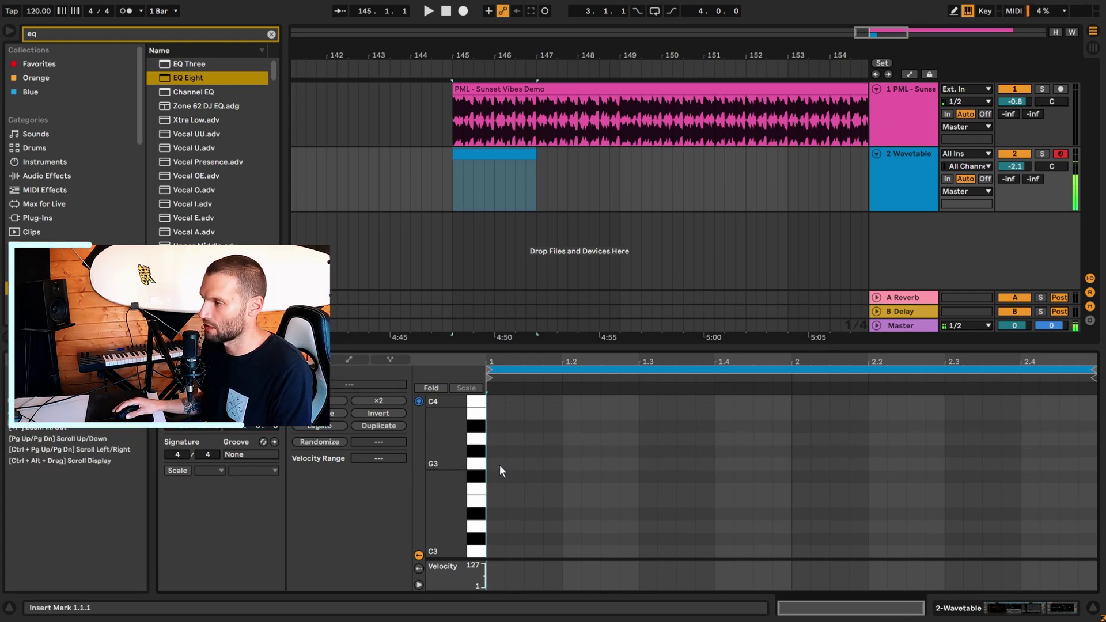
pyautogui.click(475, 467)
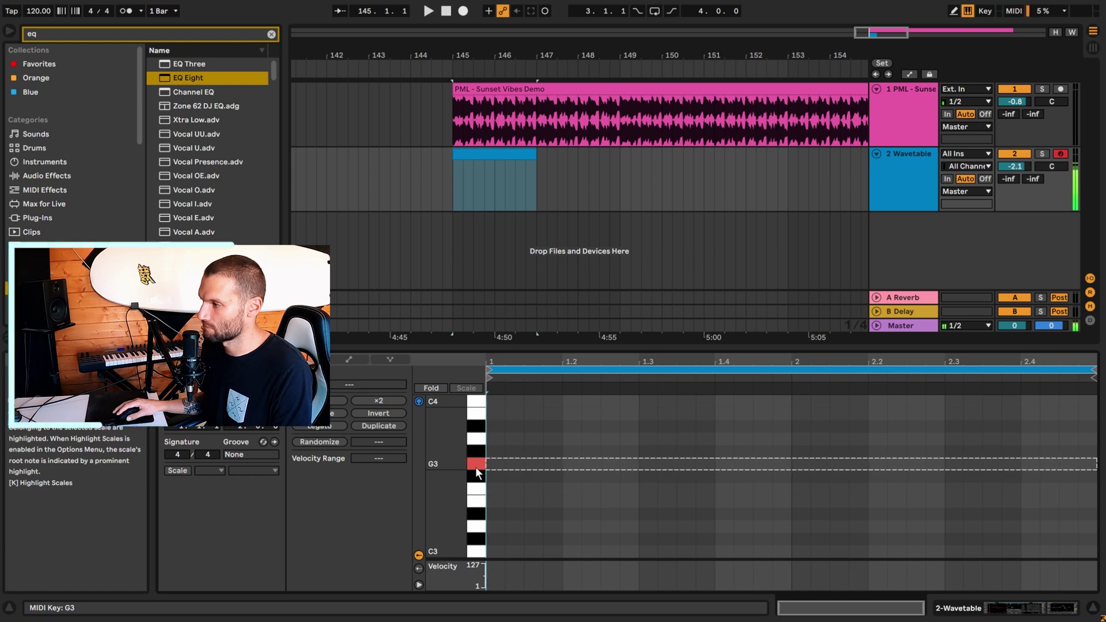
pyautogui.scroll(-4, 475, 475)
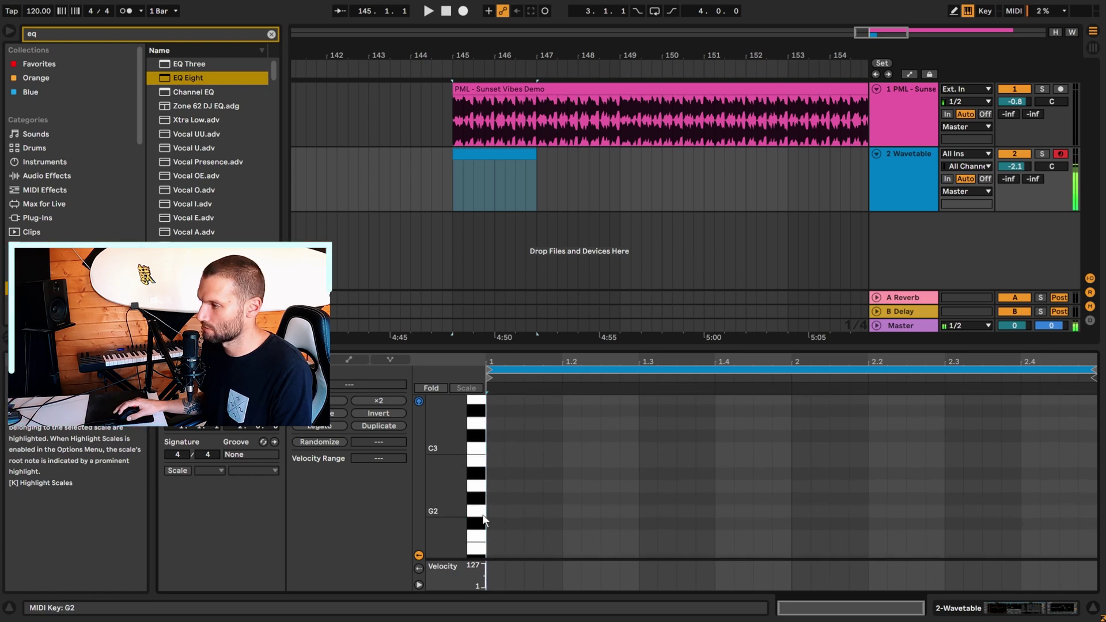
pyautogui.scroll(-2, 500, 480)
pyautogui.click(473, 483)
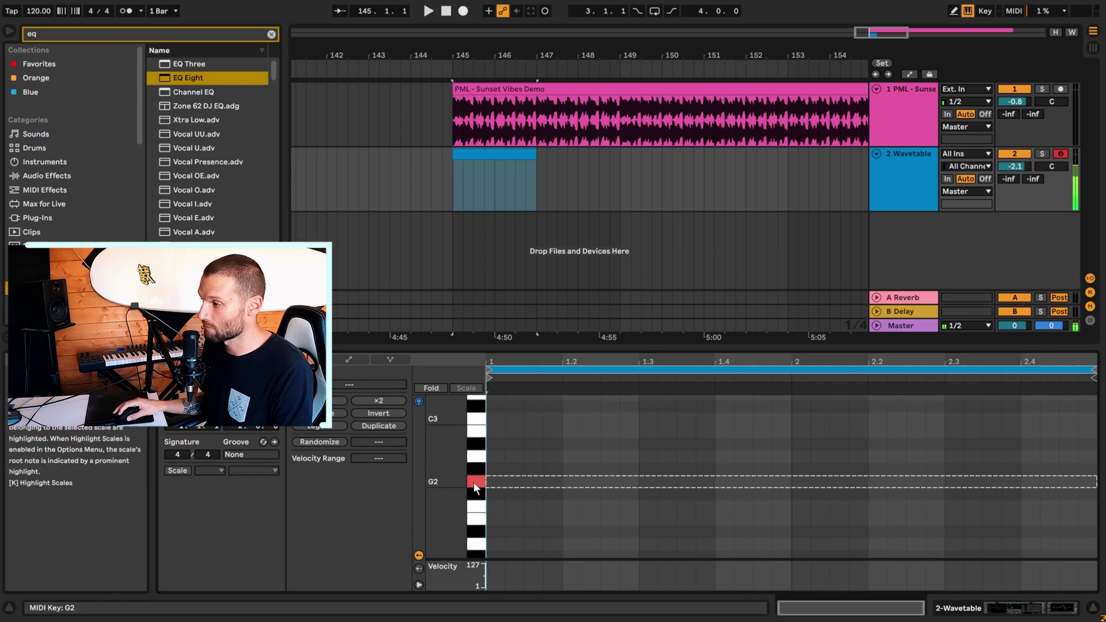
pyautogui.click(473, 484)
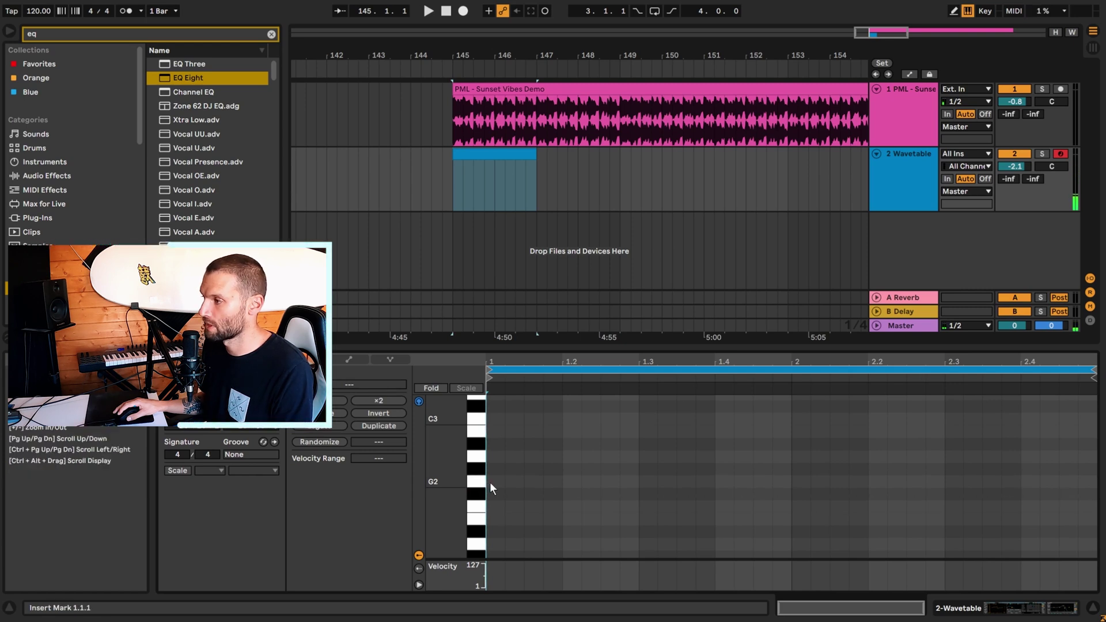
pyautogui.doubleClick(491, 482)
# - Lengthen the G2 note to one full bar, play it, and lower the demo track's volume
pyautogui.moveTo(503, 481); pyautogui.dragTo(793, 481)
pyautogui.click(778, 484)
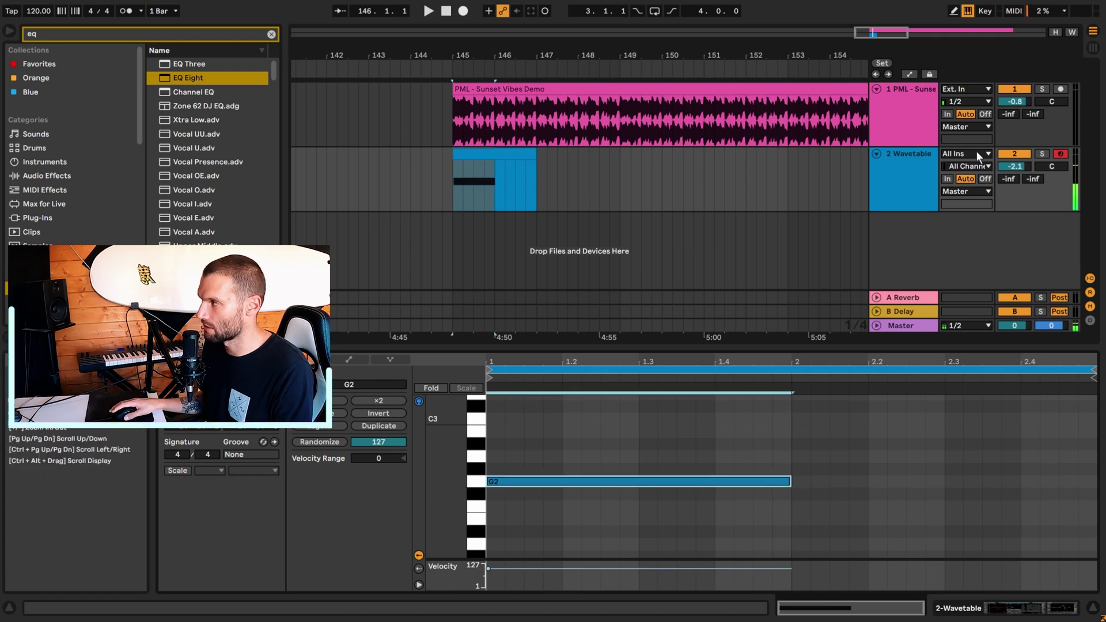
pyautogui.press('space')
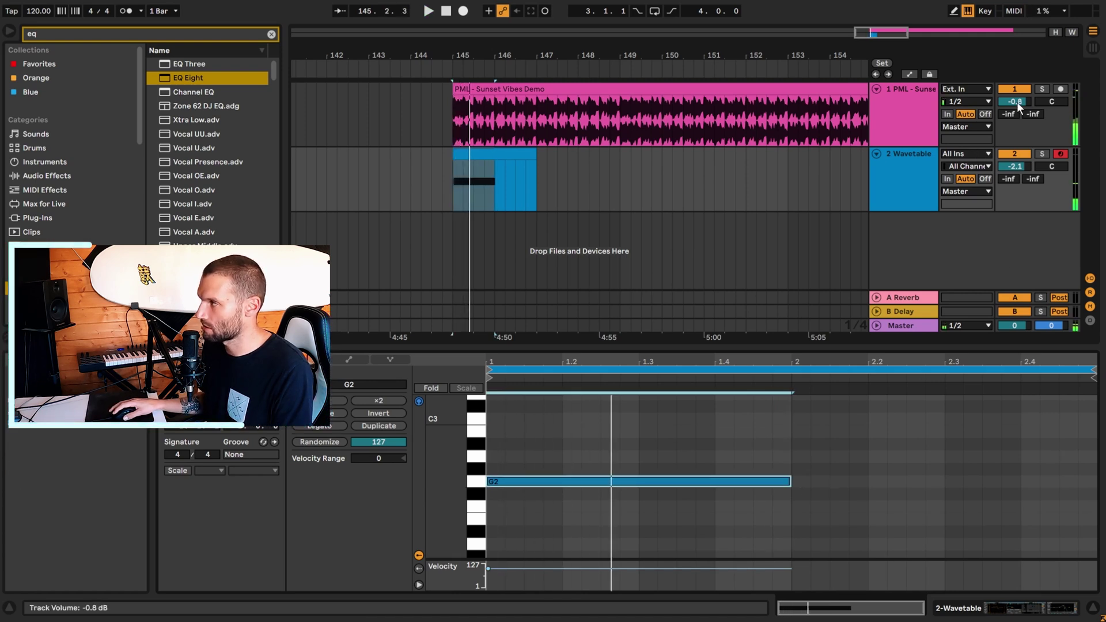
pyautogui.moveTo(1017, 102)
pyautogui.mouseDown()
pyautogui.moveTo(1017, 133)
pyautogui.moveTo(1016, 120)
pyautogui.mouseUp()
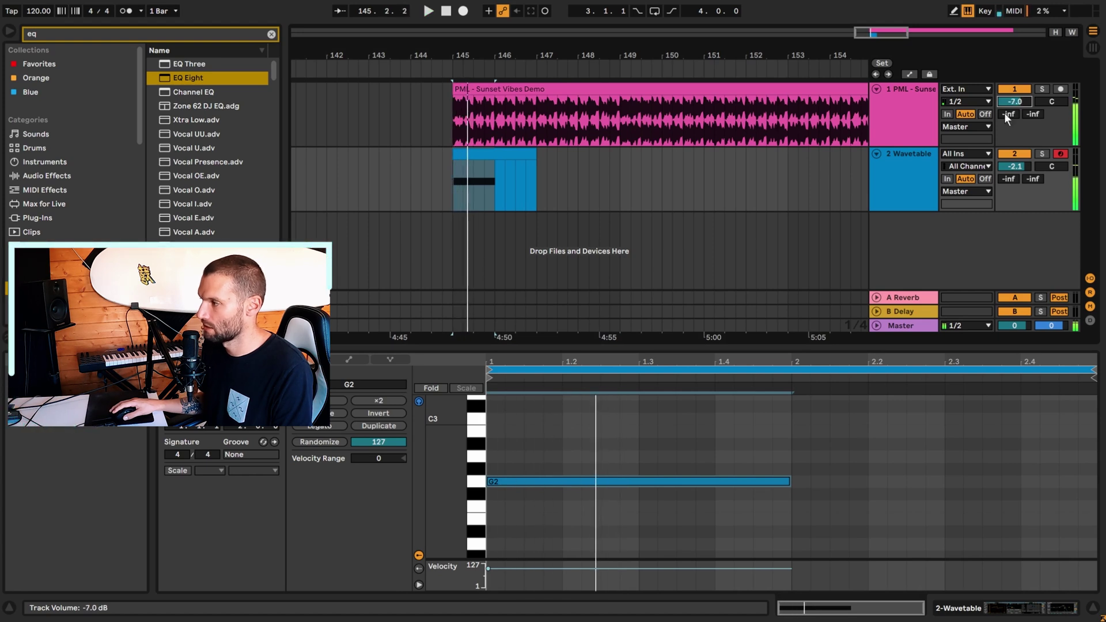
# - Audition the note at F#2 and G#2, then settle it back on G2
pyautogui.click(612, 481)
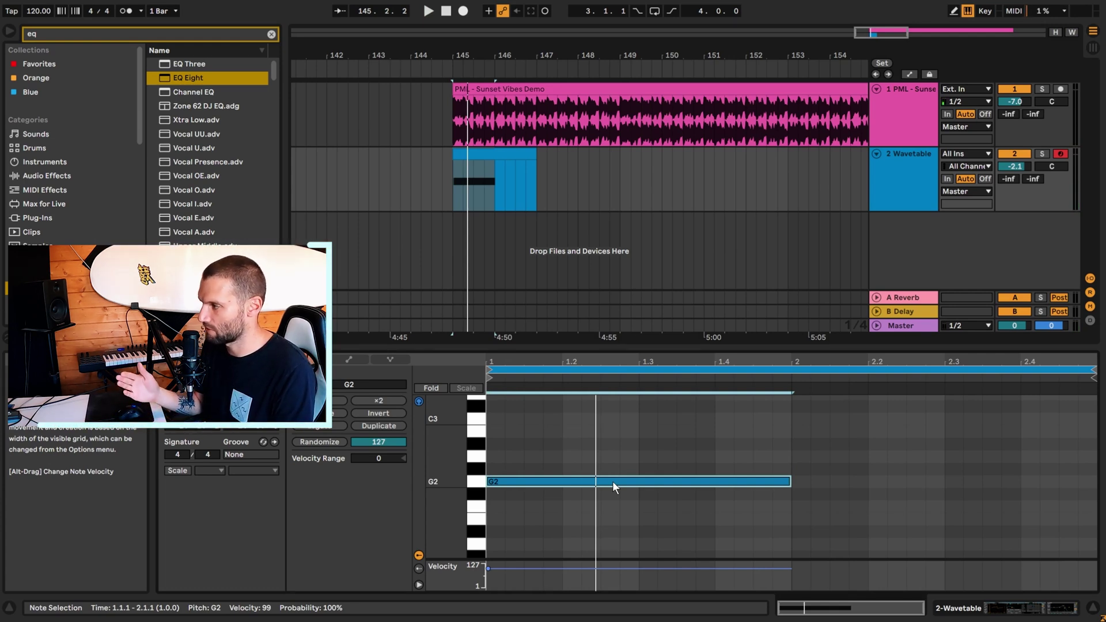
pyautogui.press('Down')
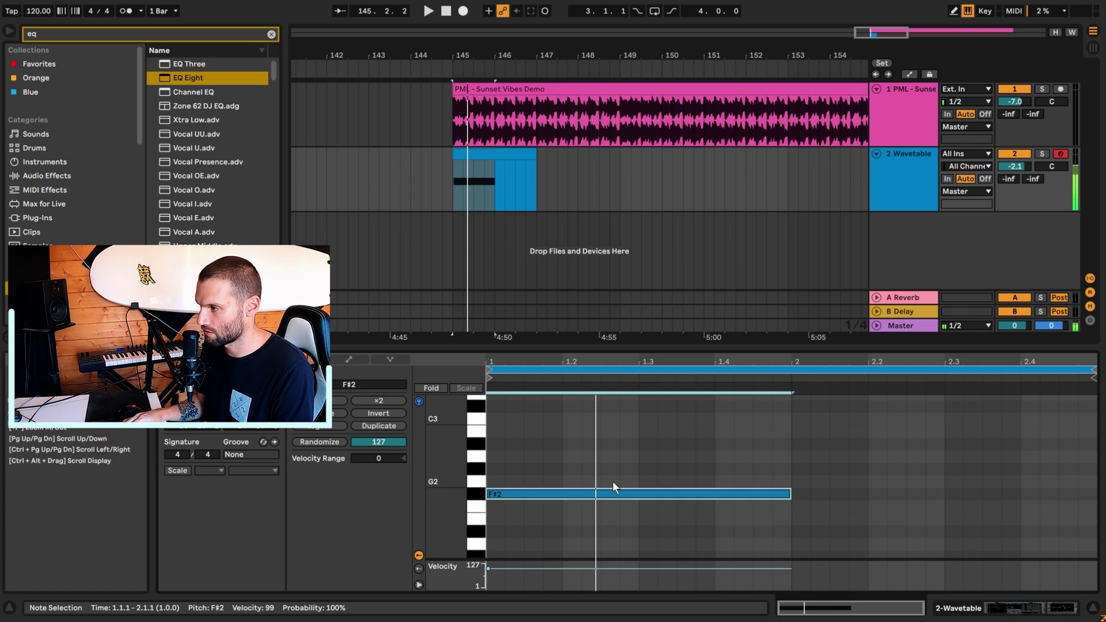
pyautogui.press('space')
pyautogui.press('space')
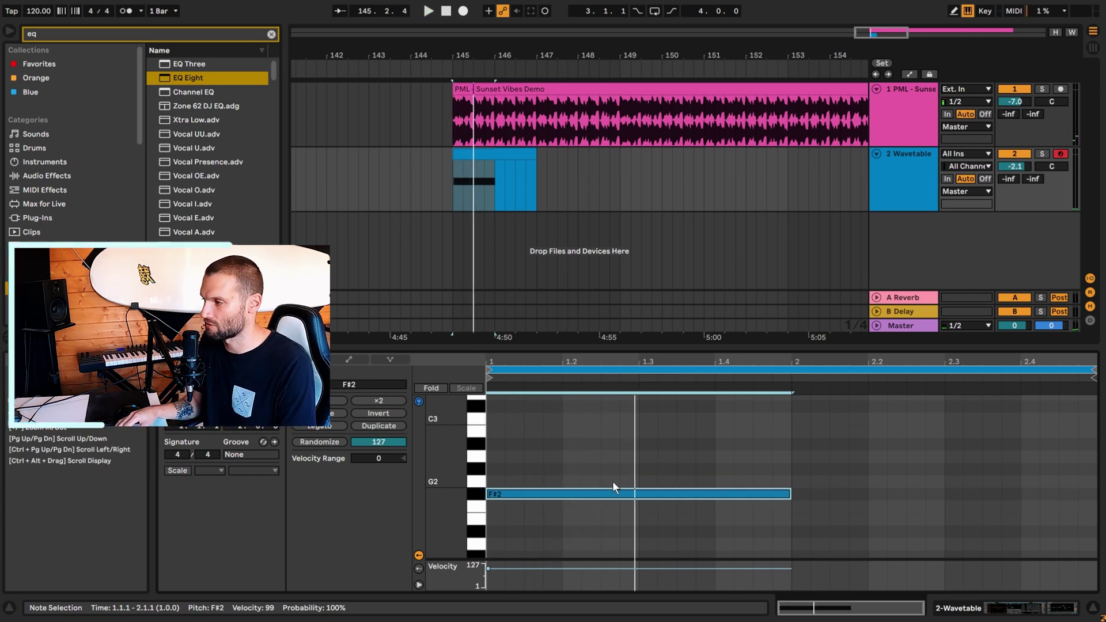
pyautogui.press('Up')
pyautogui.press('space')
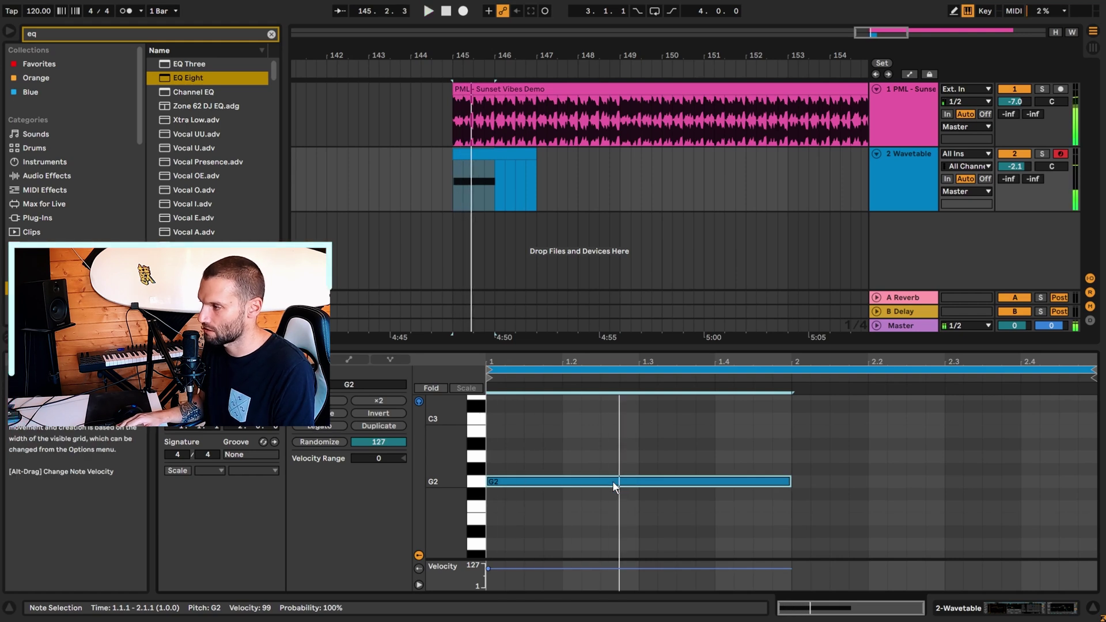
pyautogui.press('space')
pyautogui.press('Up')
pyautogui.press('space')
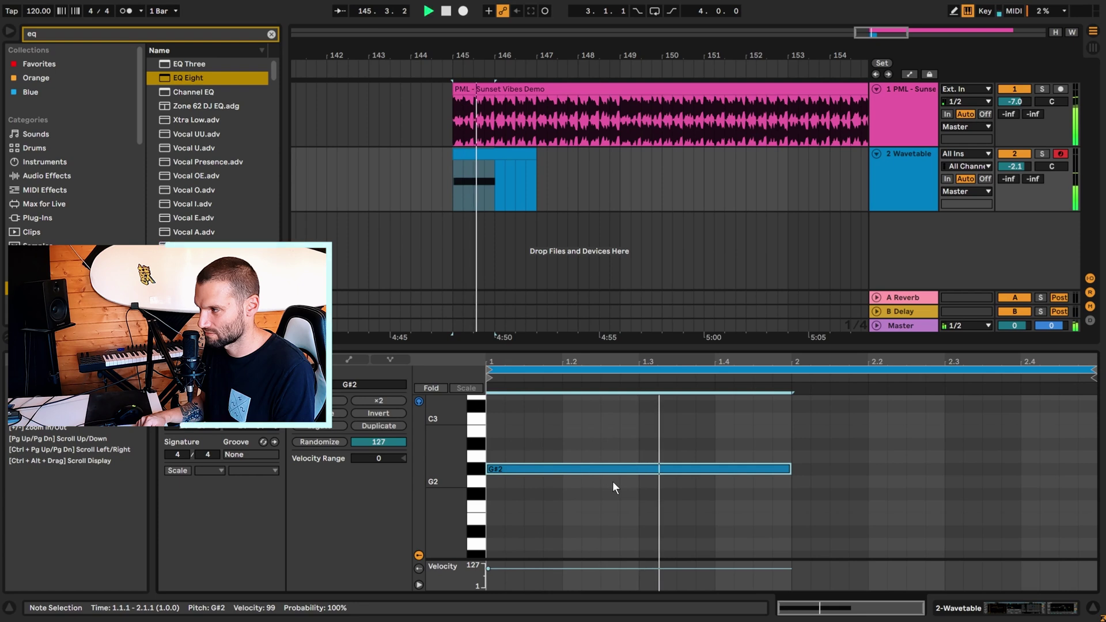
pyautogui.press('space')
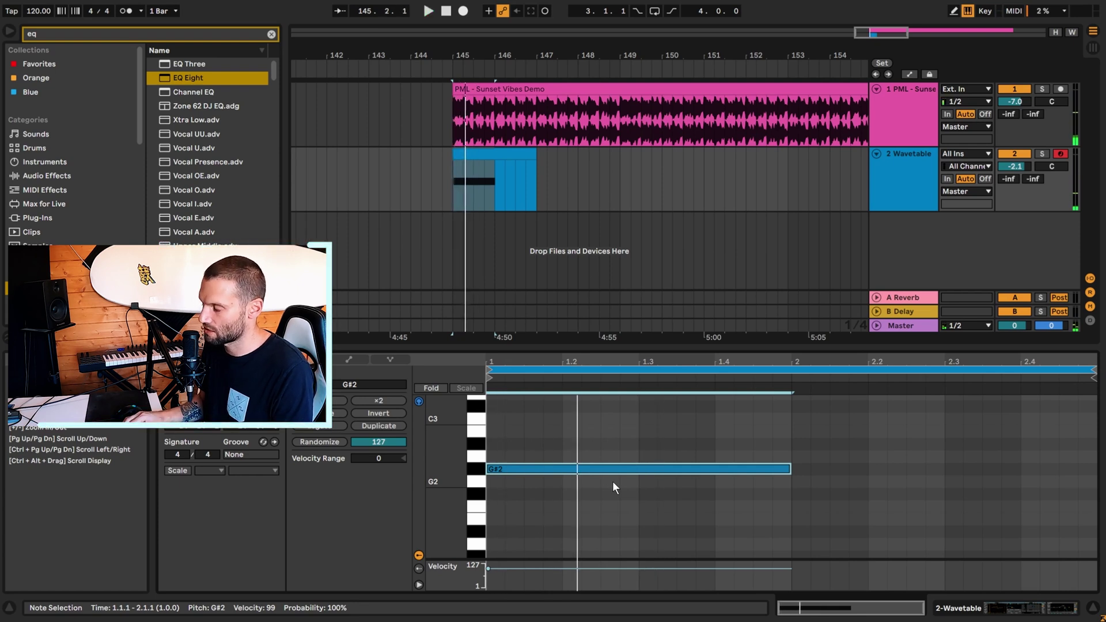
pyautogui.press('Down')
pyautogui.press('space')
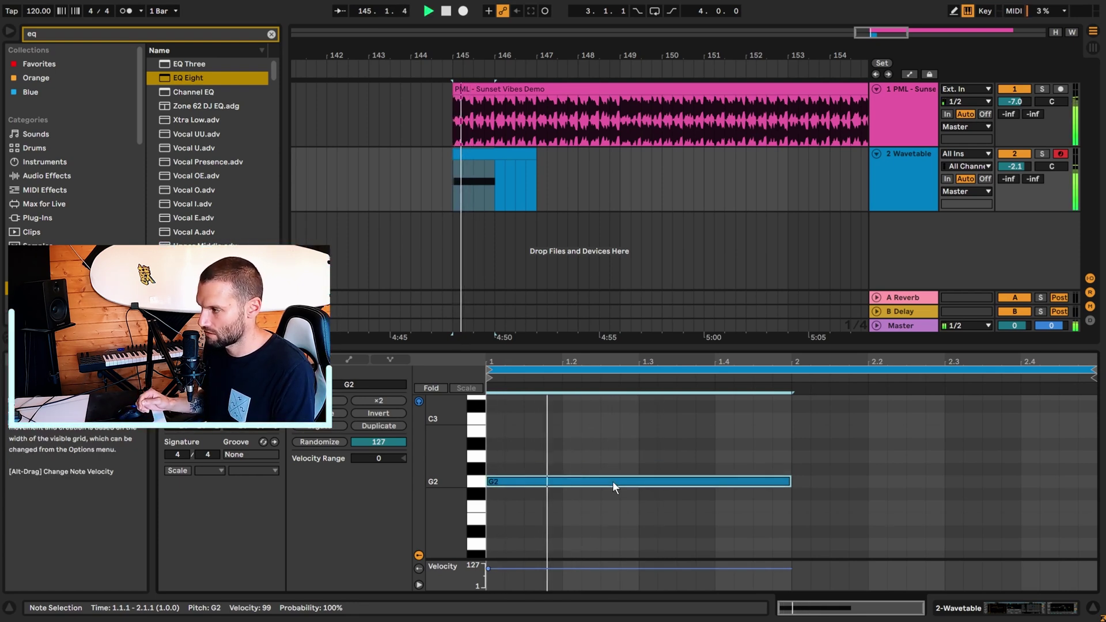
pyautogui.press('space')
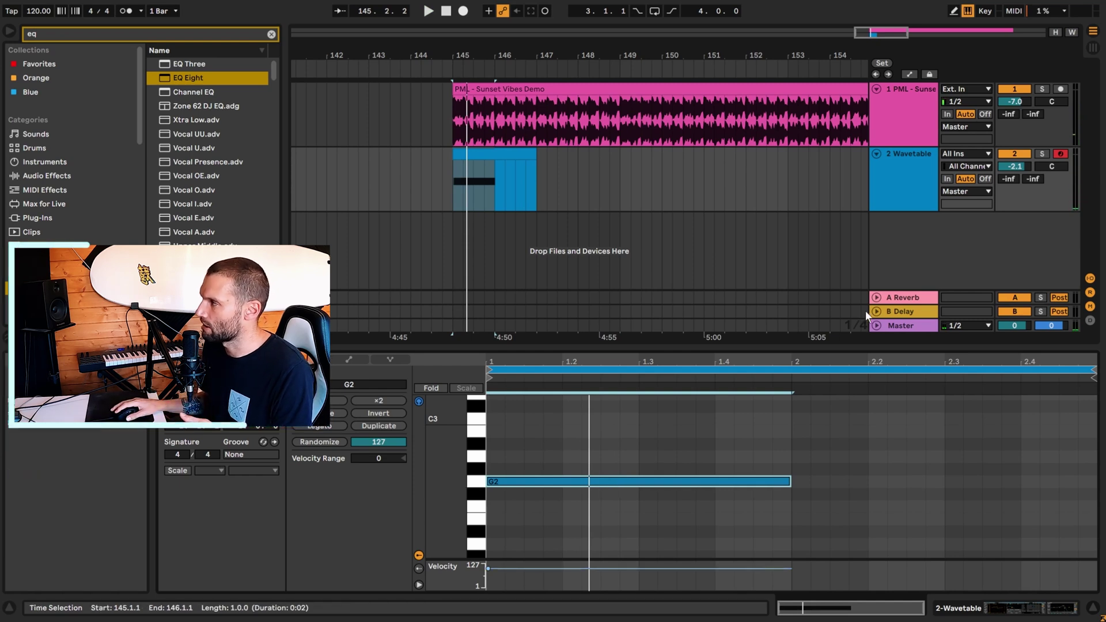
# - Lower the F#2 note two semitones to E2 while auditioning
pyautogui.click(617, 448)
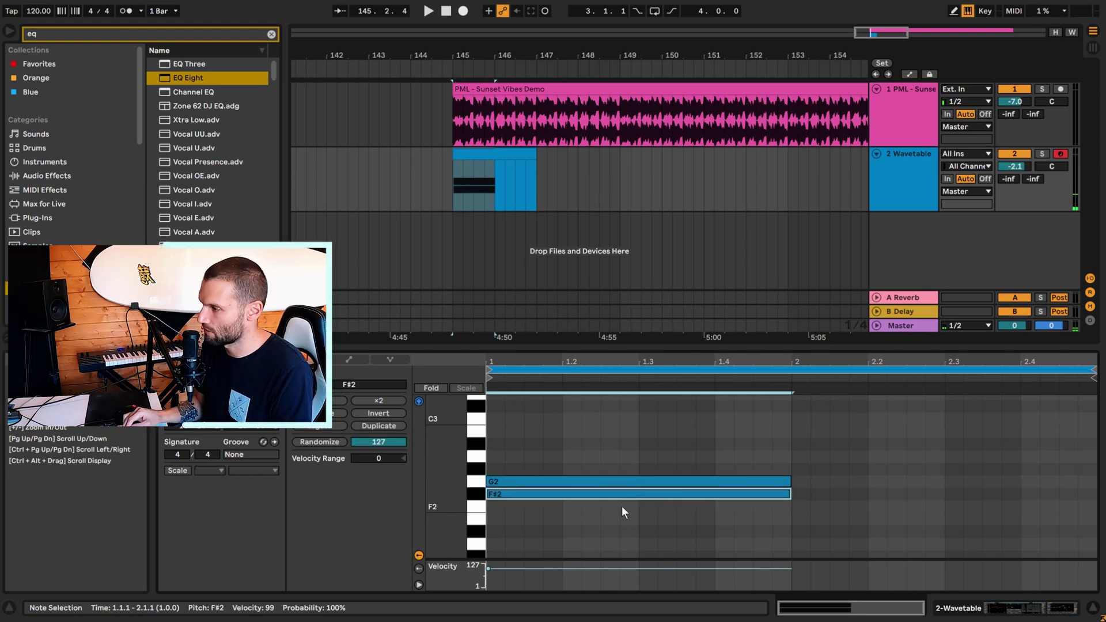
pyautogui.press('Down')
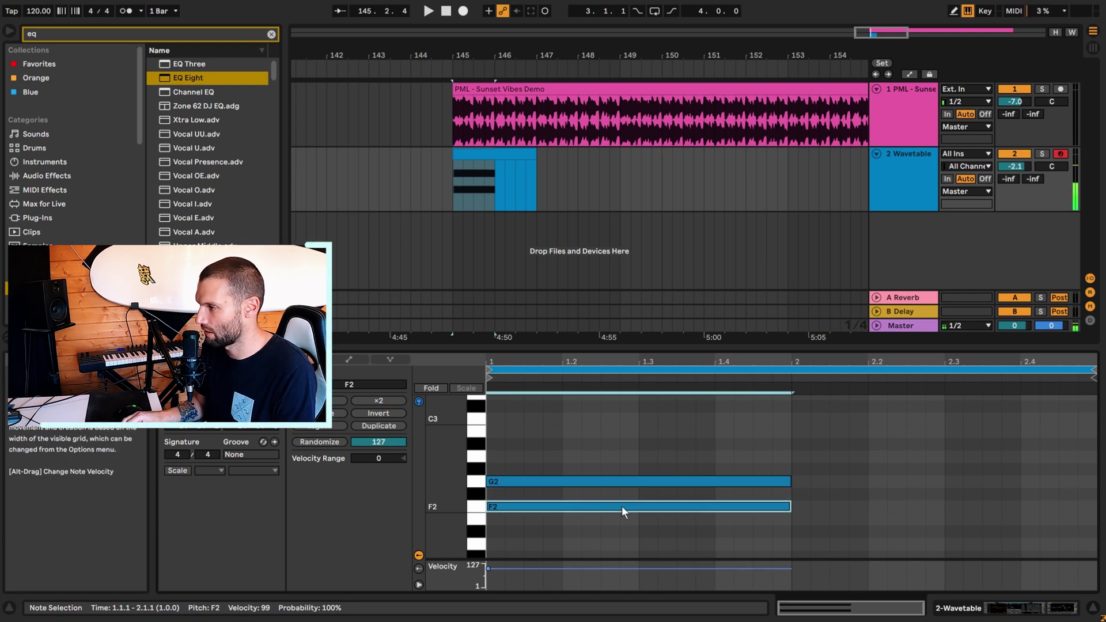
pyautogui.press('space')
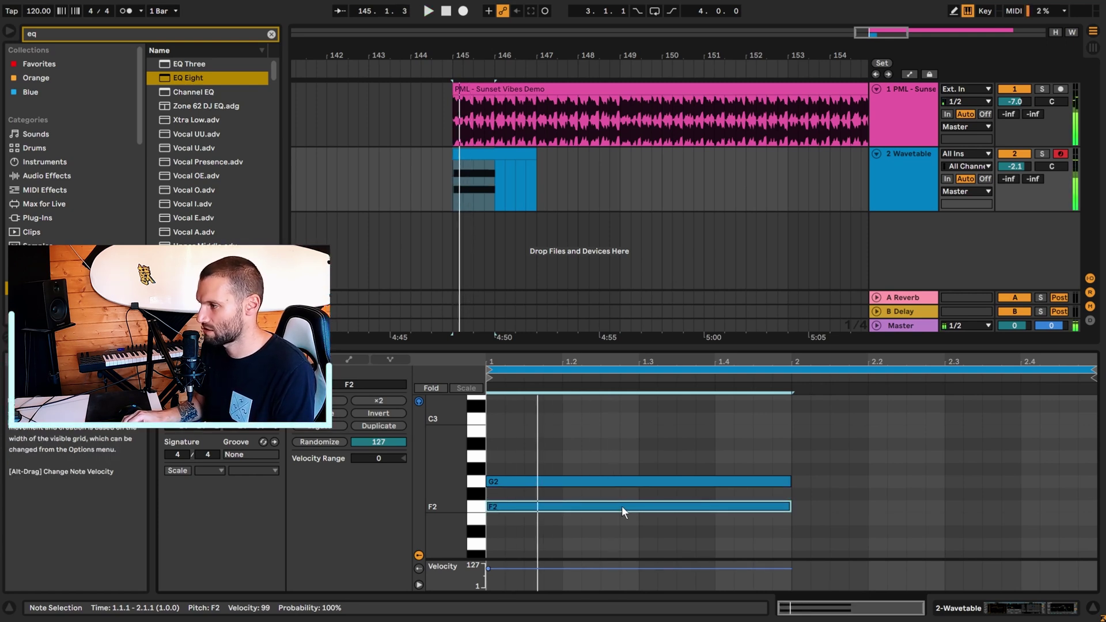
pyautogui.press('Down')
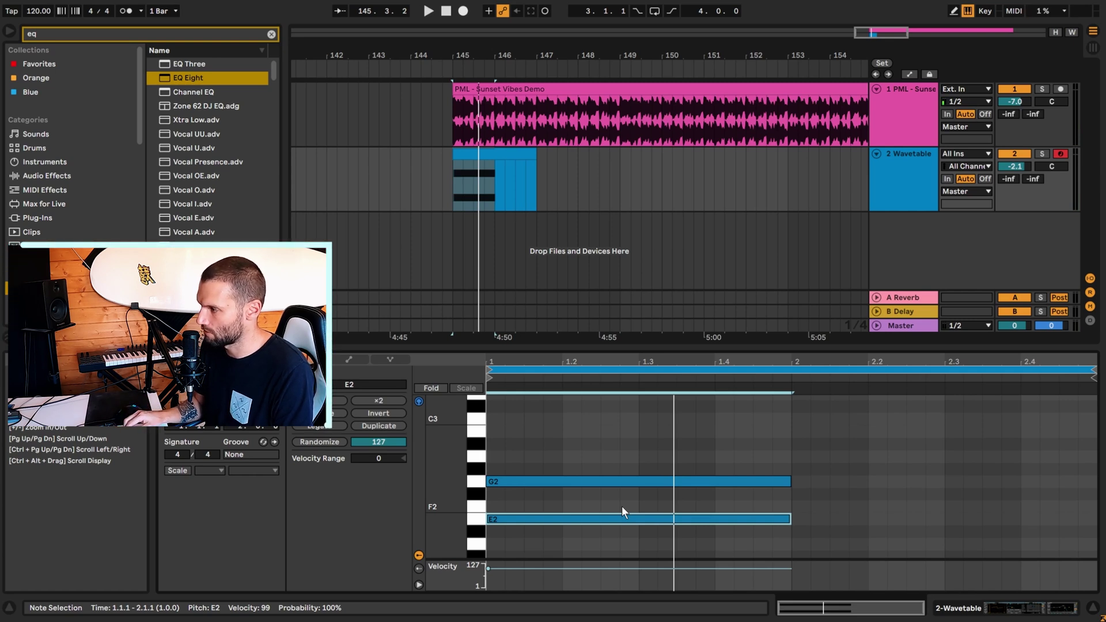
# - Duplicate the E2 note, move the copy down to C2, and play the C–E–G chord
pyautogui.hotkey('ctrl', 'c')
pyautogui.hotkey('ctrl', 'v')
pyautogui.press('Down')
pyautogui.press('Down')
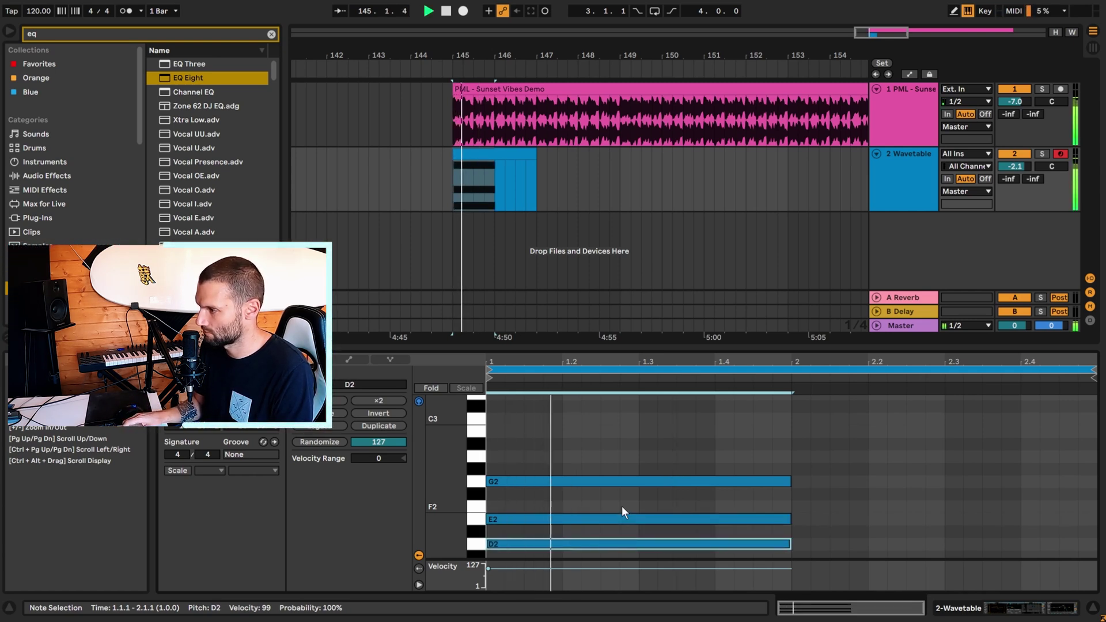
pyautogui.press('Down')
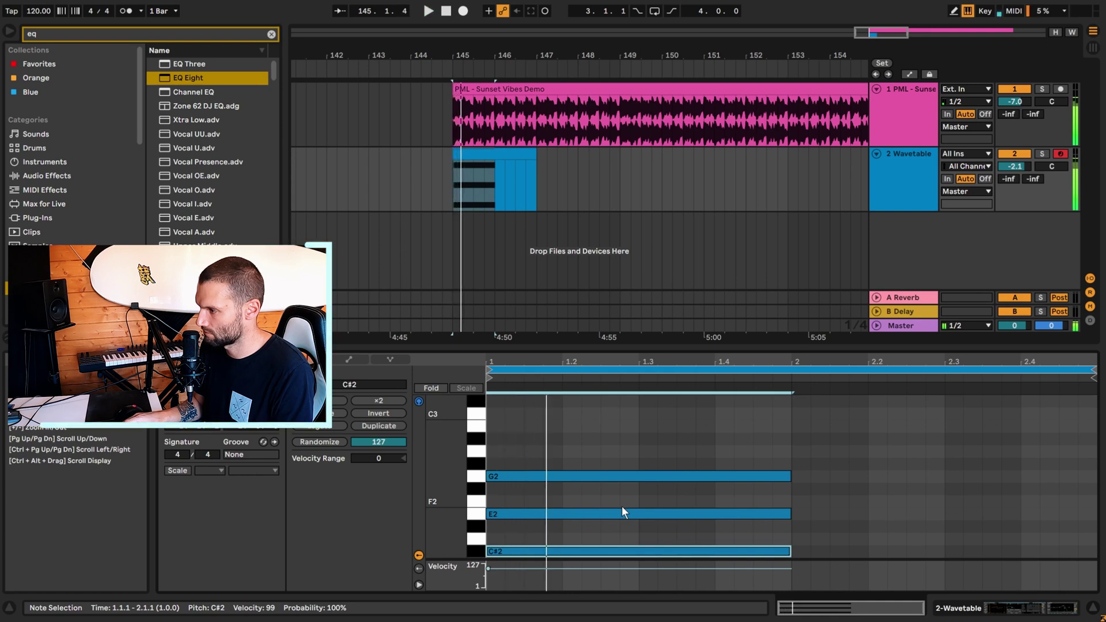
pyautogui.press('Down')
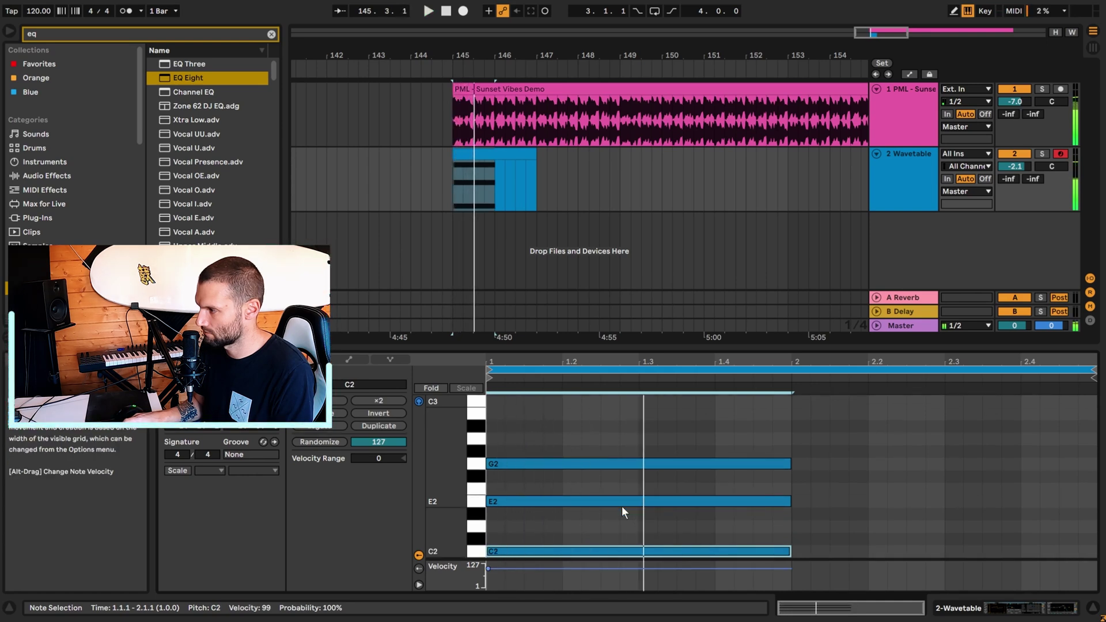
pyautogui.press('space')
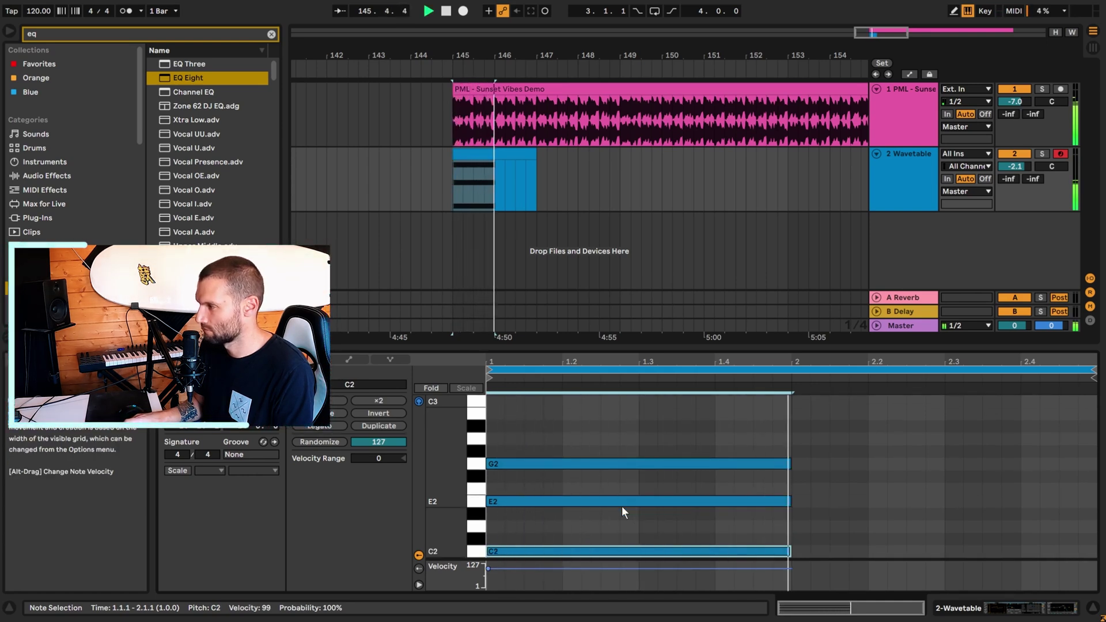
pyautogui.press('space')
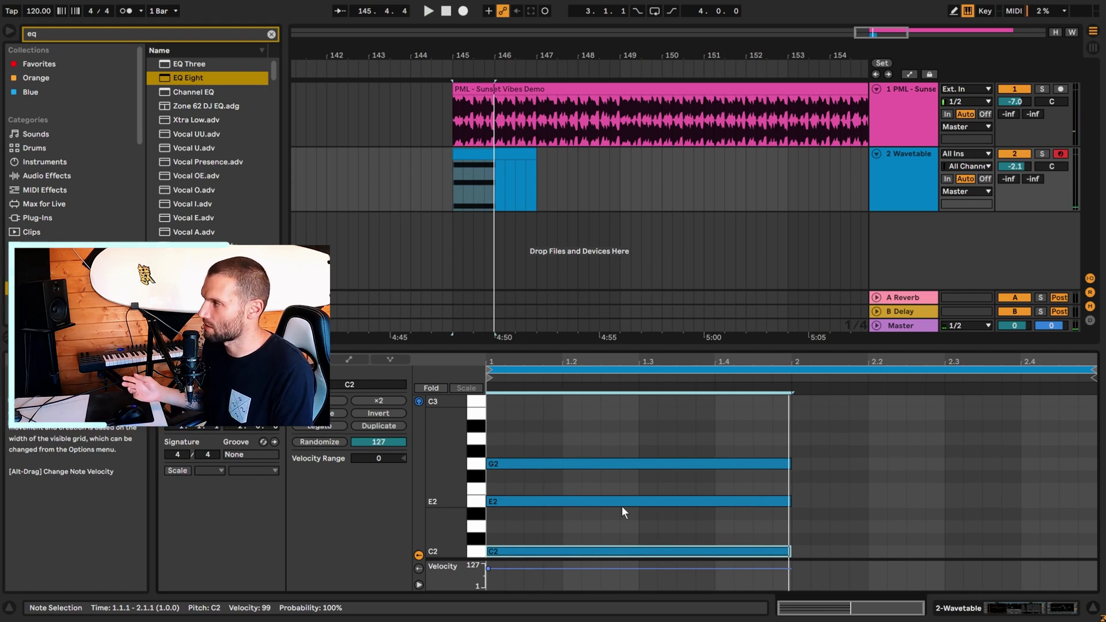
pyautogui.click(634, 508)
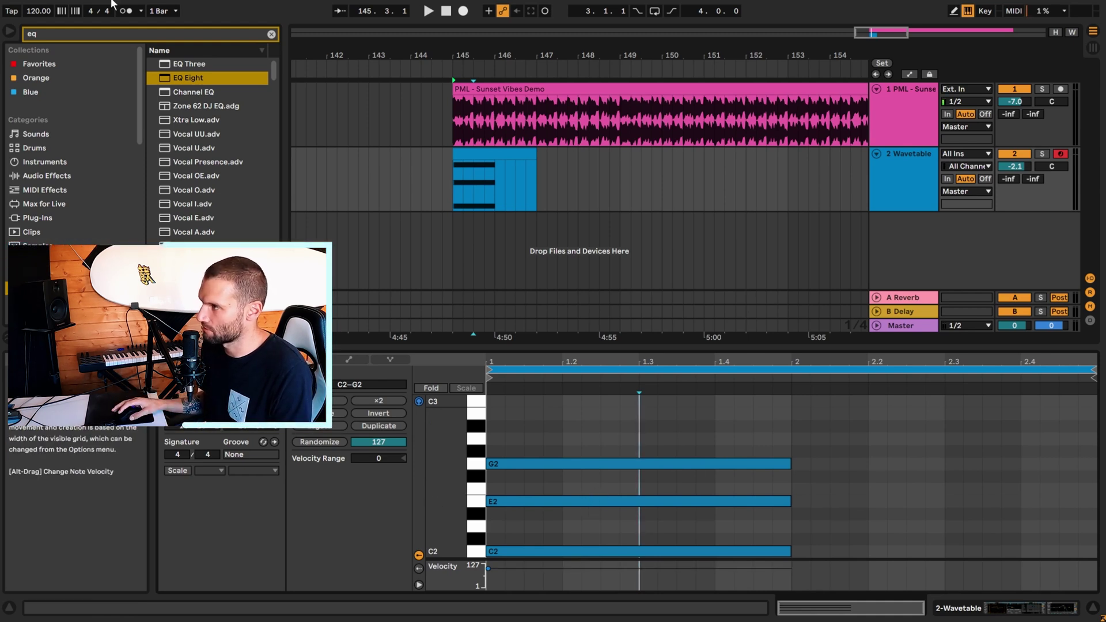
pyautogui.click(581, 501)
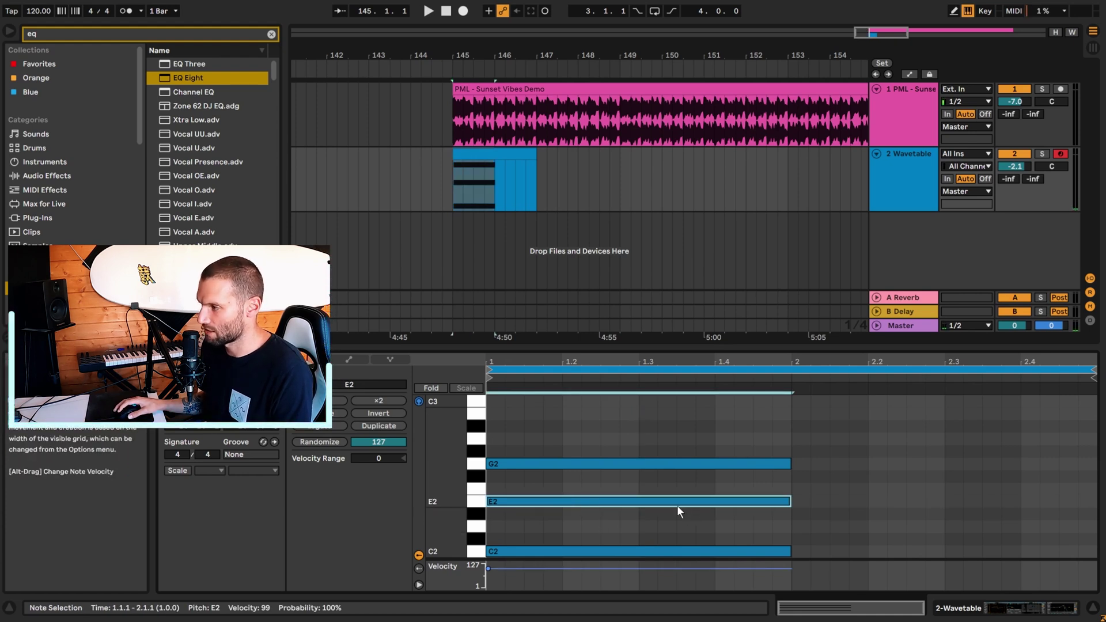
# - Mute the E2 note and audition the chord without it
pyautogui.moveTo(690, 521); pyautogui.dragTo(680, 490)
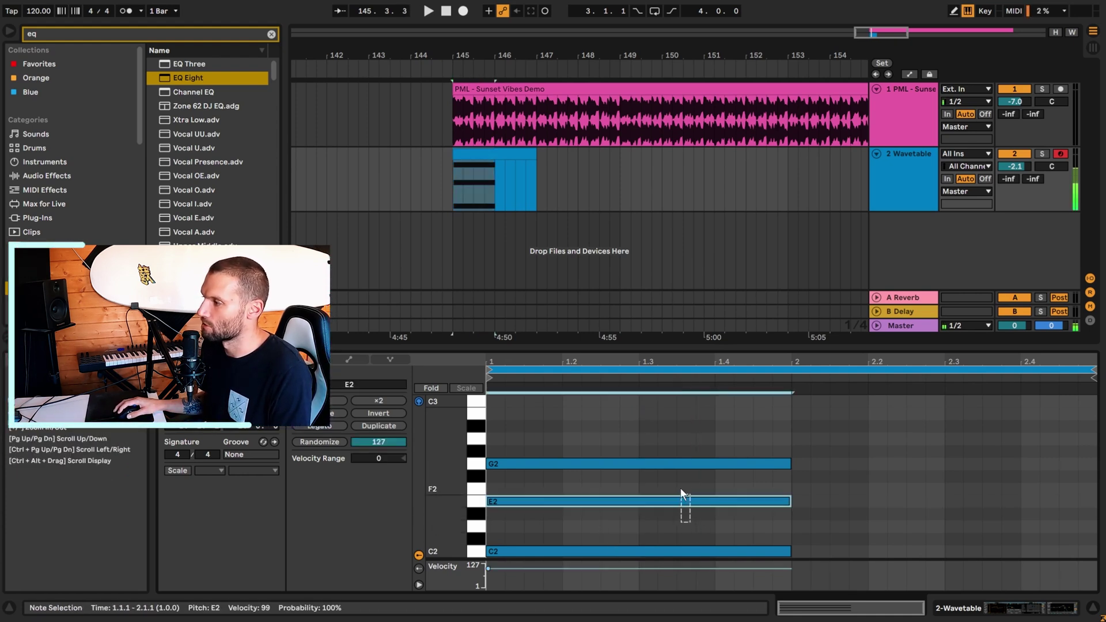
pyautogui.click(679, 498)
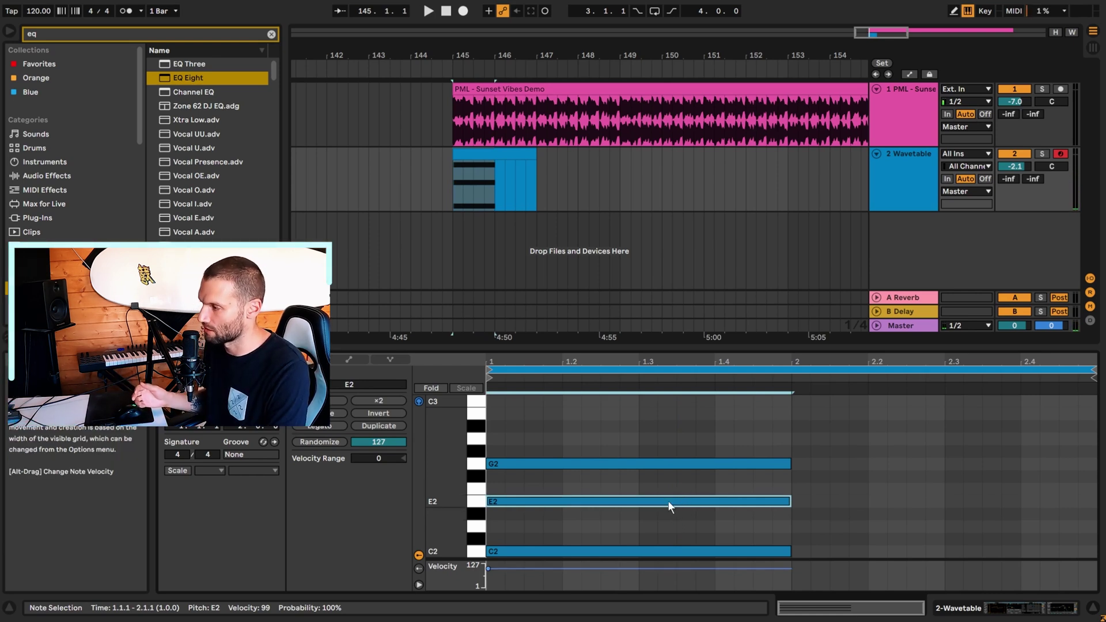
pyautogui.press('0')
pyautogui.press('space')
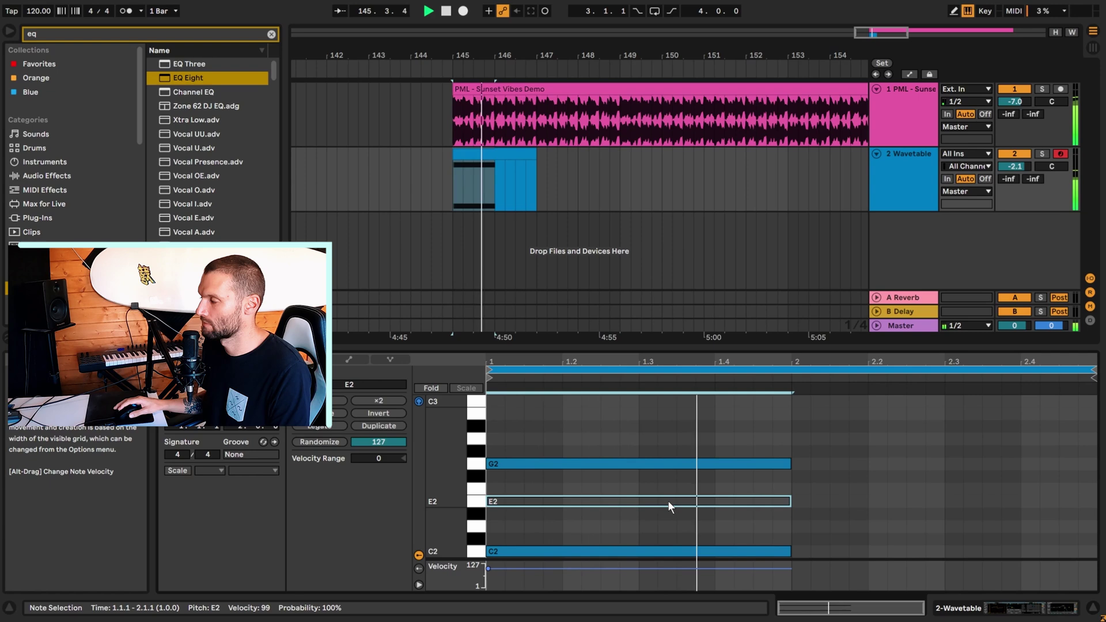
pyautogui.press('space')
# - Reopen the Wavetable clip and delete the muted E2 note, leaving C2 and G2
pyautogui.doubleClick(906, 179)
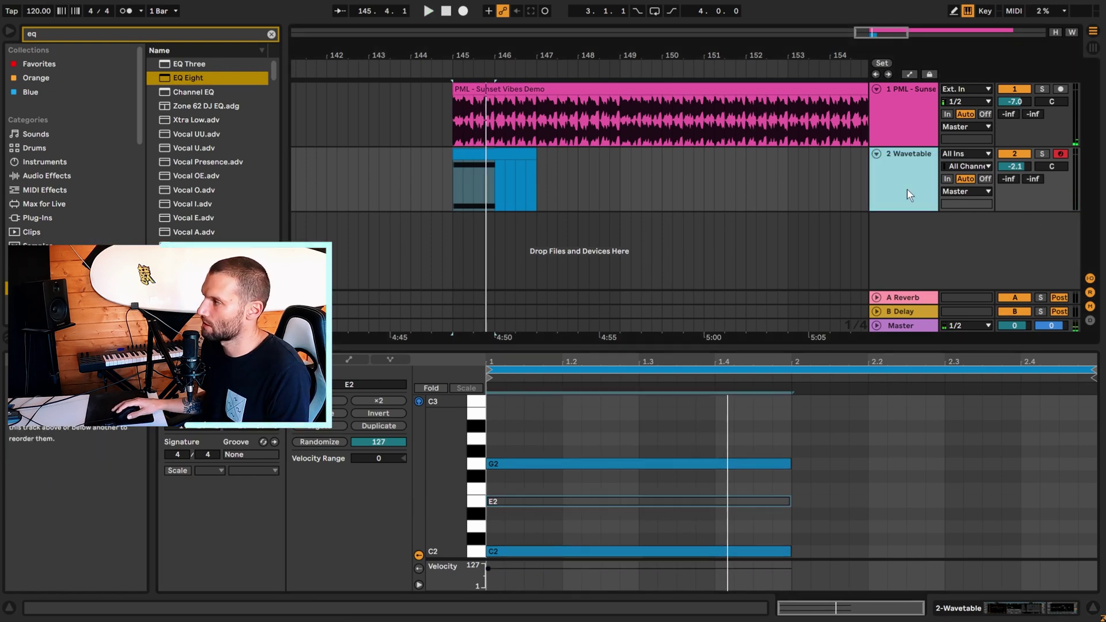
pyautogui.click(900, 134)
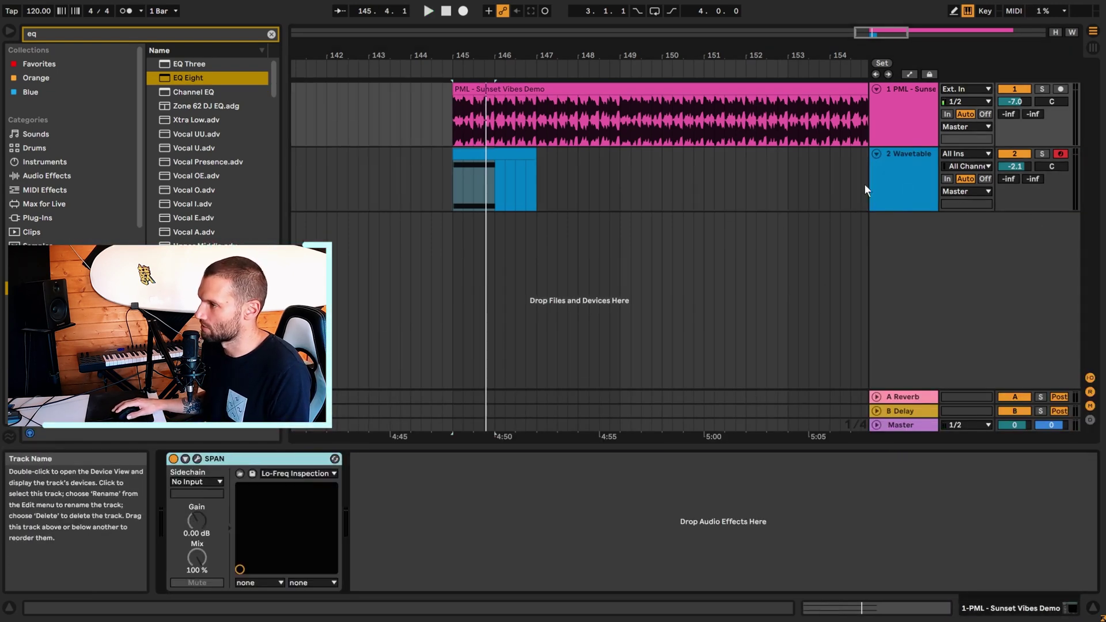
pyautogui.doubleClick(482, 155)
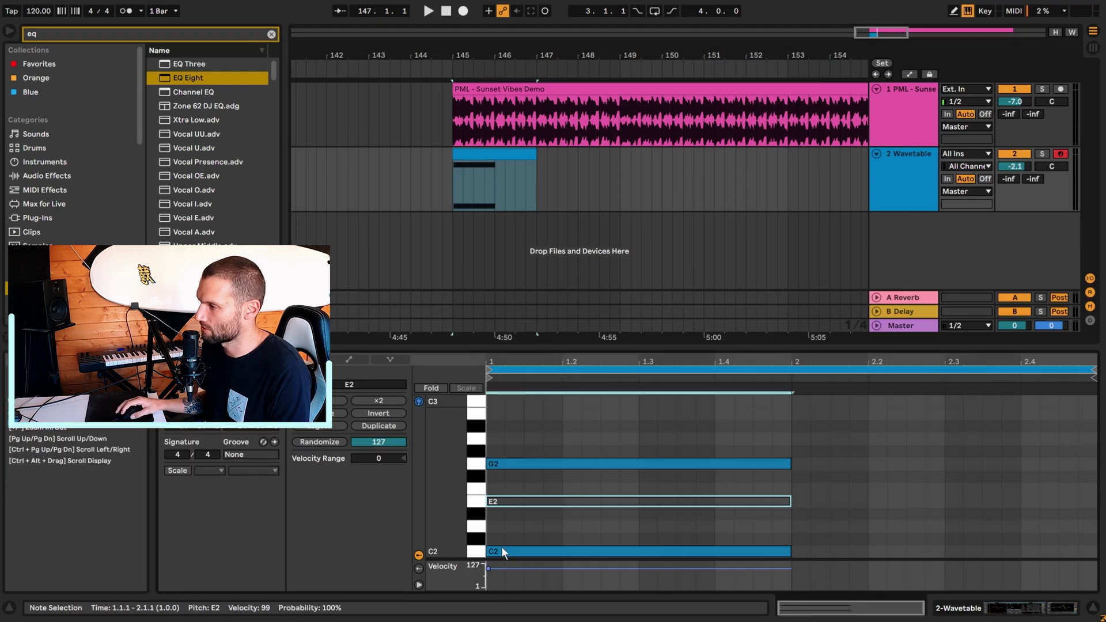
pyautogui.click(503, 551)
pyautogui.click(516, 502)
pyautogui.press('Delete')
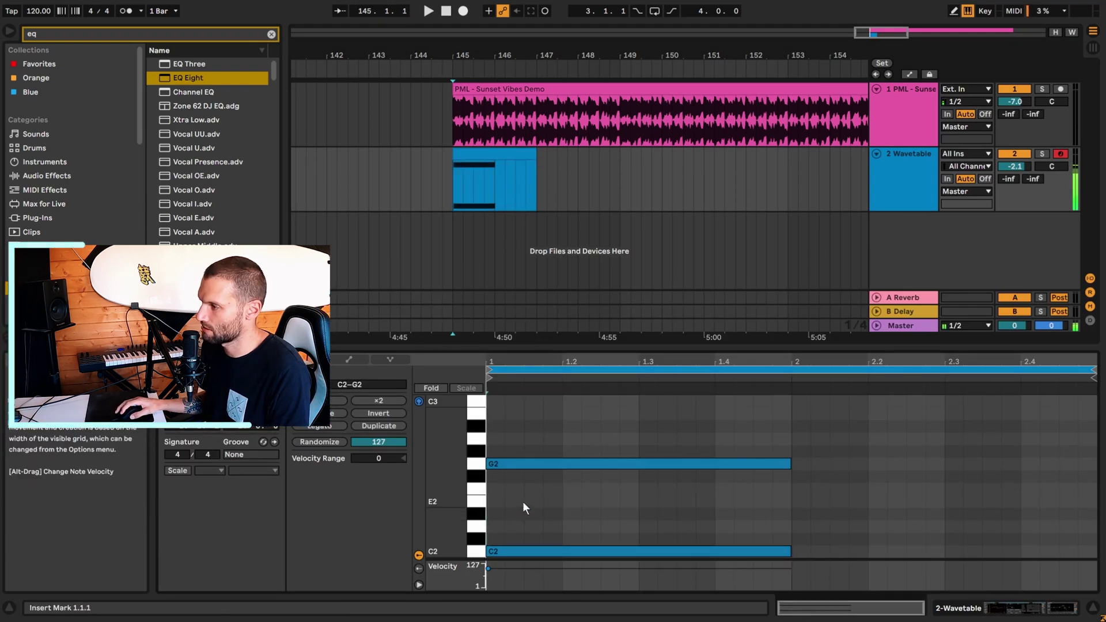
pyautogui.press('space')
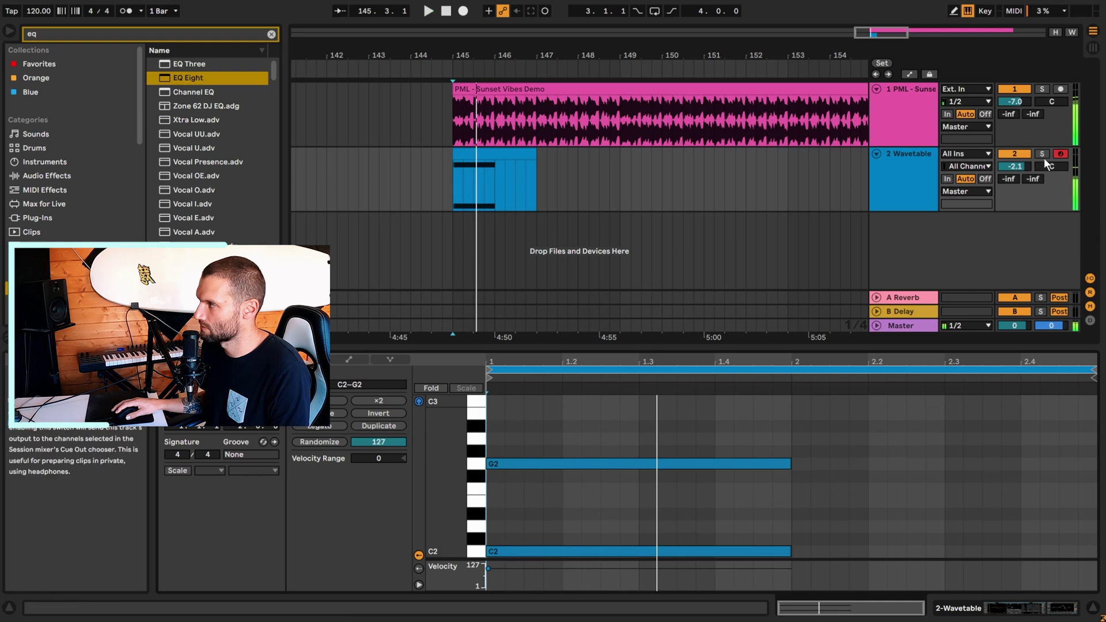
# - Solo the Wavetable track instead of the PML track and stop playback
pyautogui.click(1041, 90)
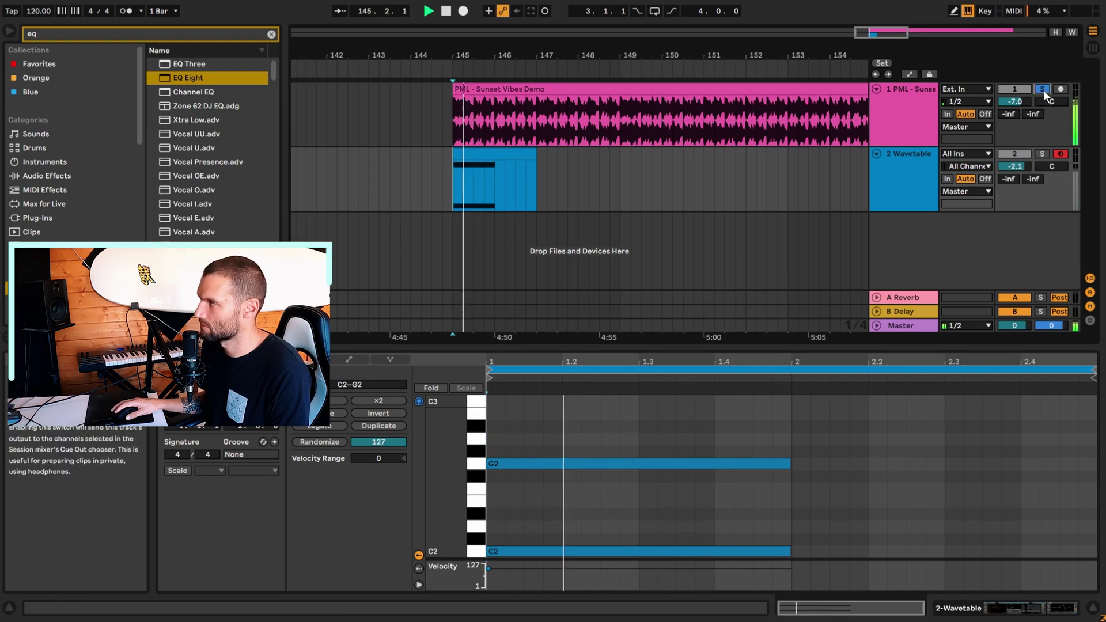
pyautogui.click(1041, 153)
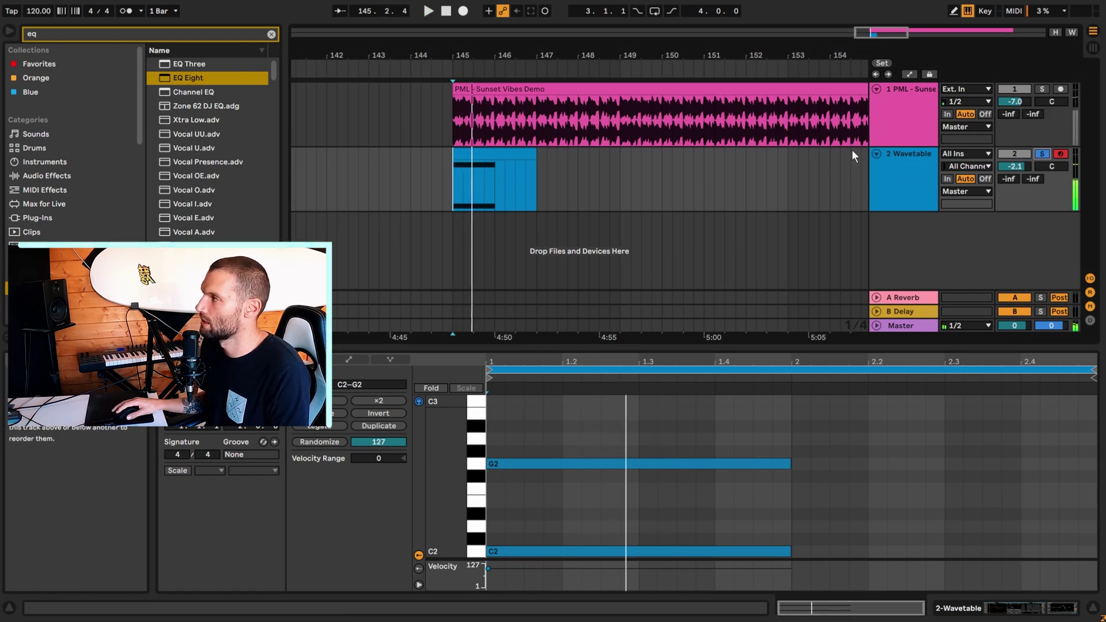
pyautogui.press('space')
pyautogui.scroll(-2, 606, 479)
pyautogui.click(600, 479)
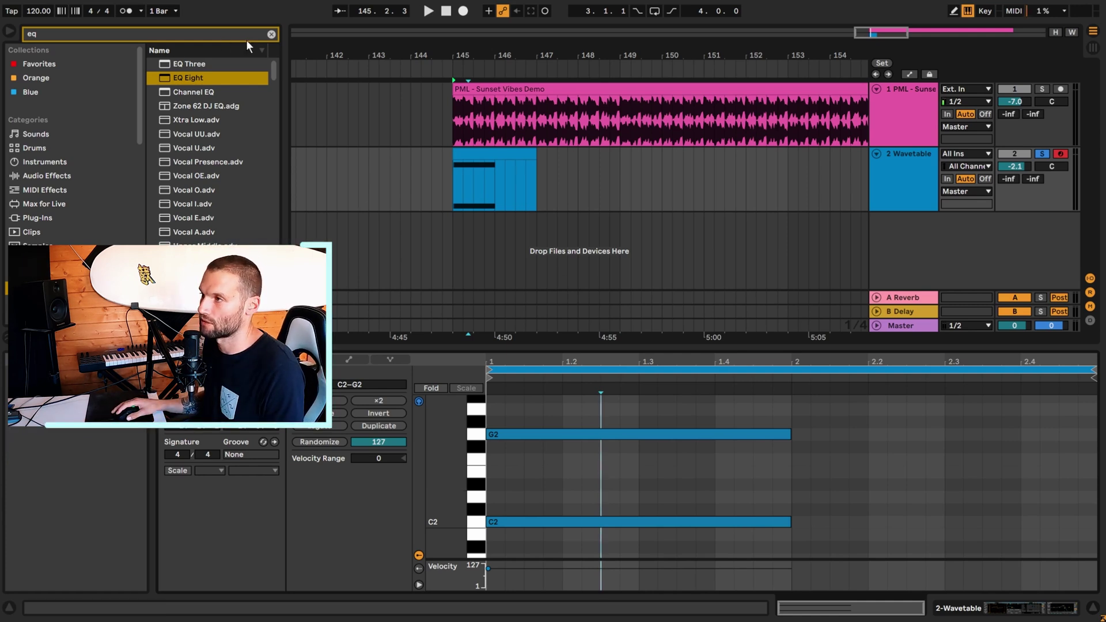
# - Open the PML track's SPAN analyser window and play from the start
pyautogui.click(905, 127)
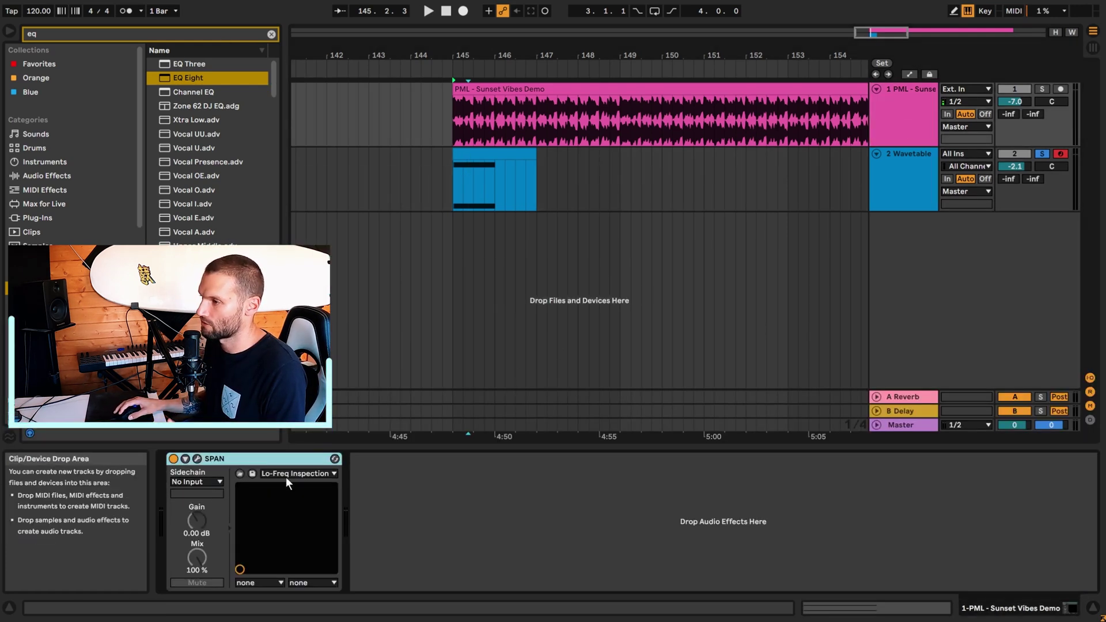
pyautogui.click(197, 458)
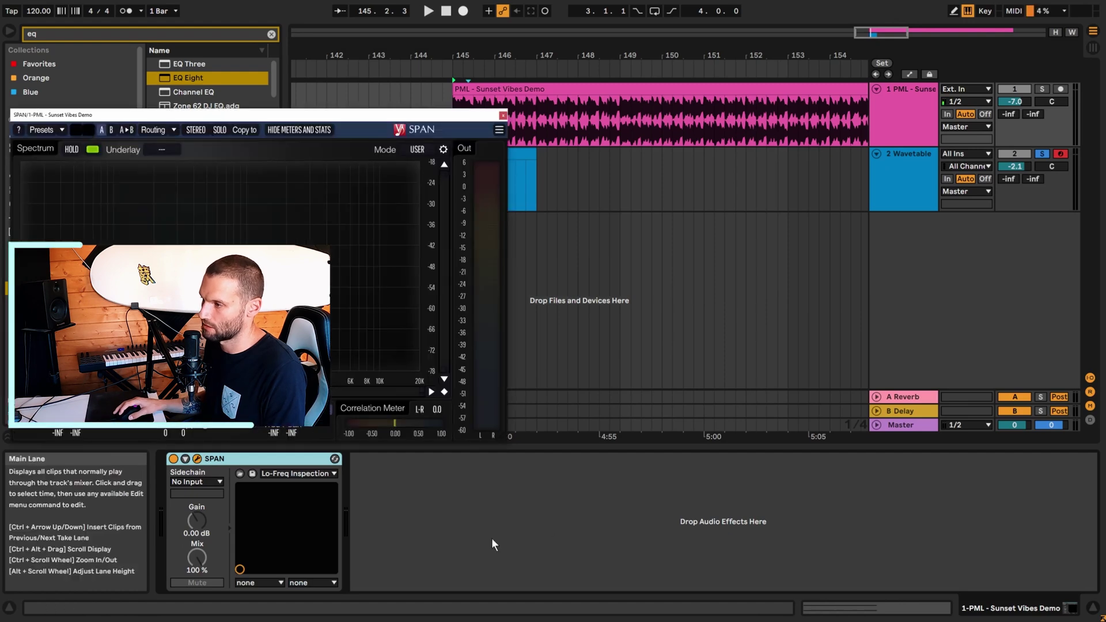
pyautogui.moveTo(306, 115); pyautogui.dragTo(573, 119)
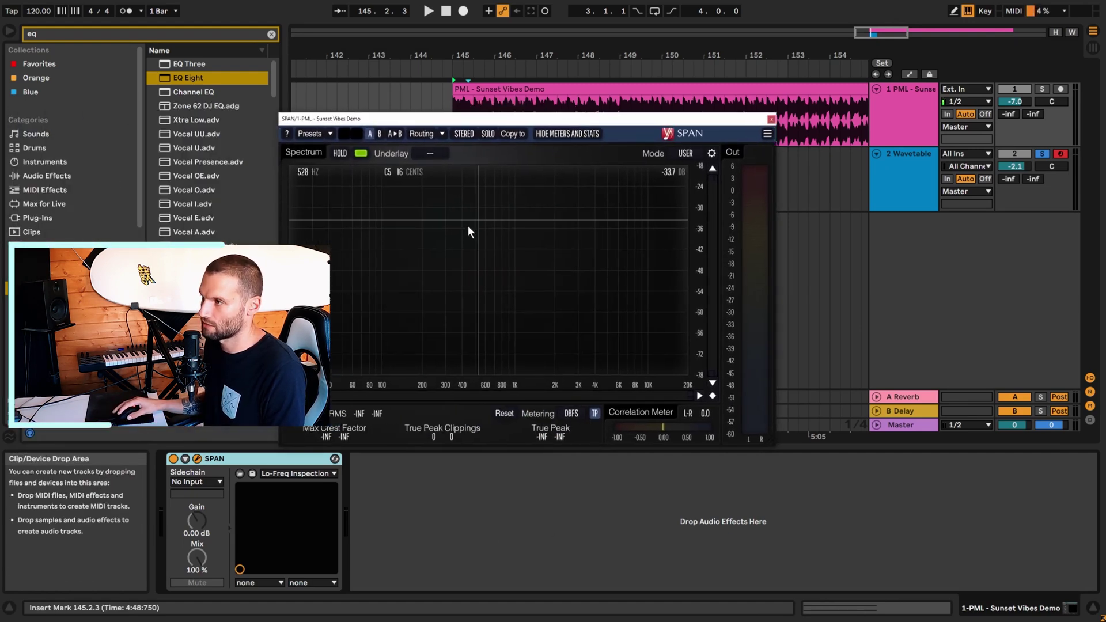
pyautogui.click(450, 95)
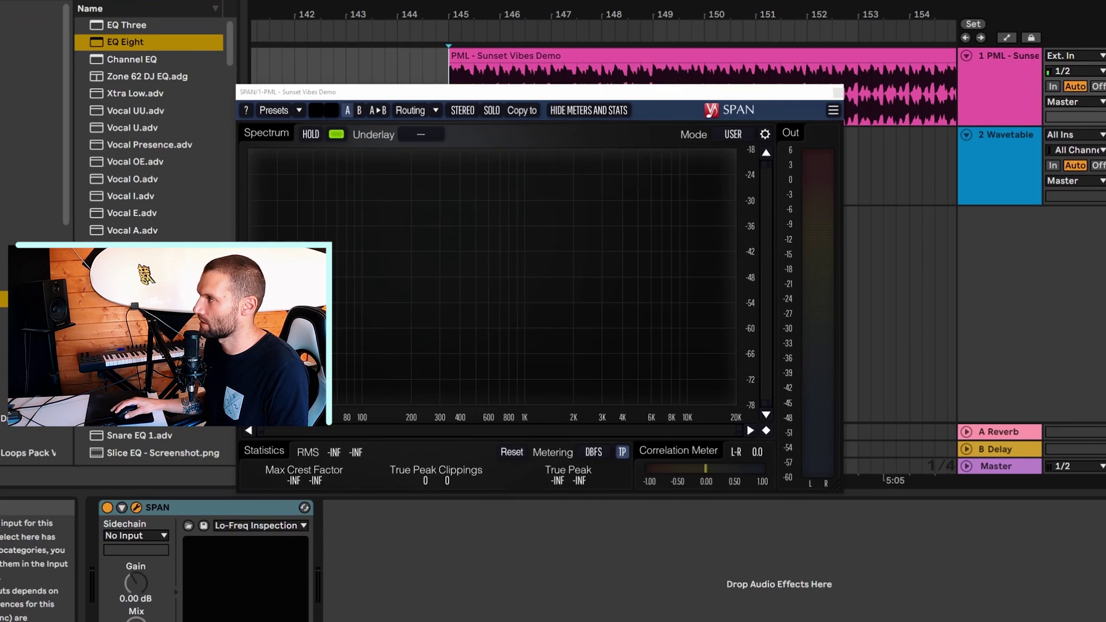
pyautogui.press('space')
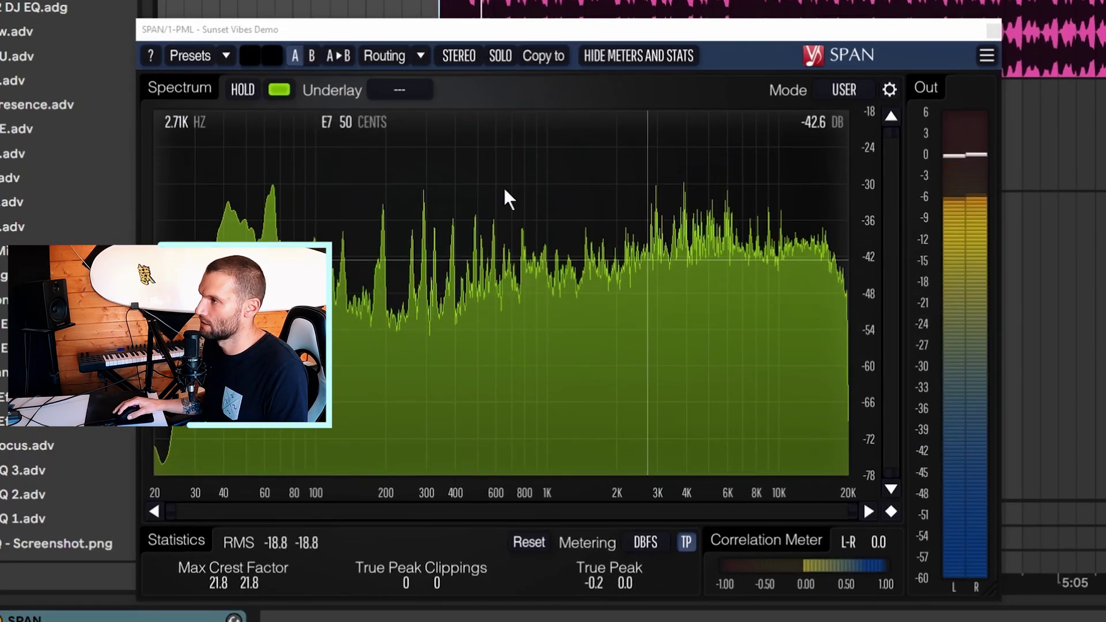
# - Load SPAN's Default preset, then bring the preset list back up
pyautogui.click(224, 57)
pyautogui.click(345, 81)
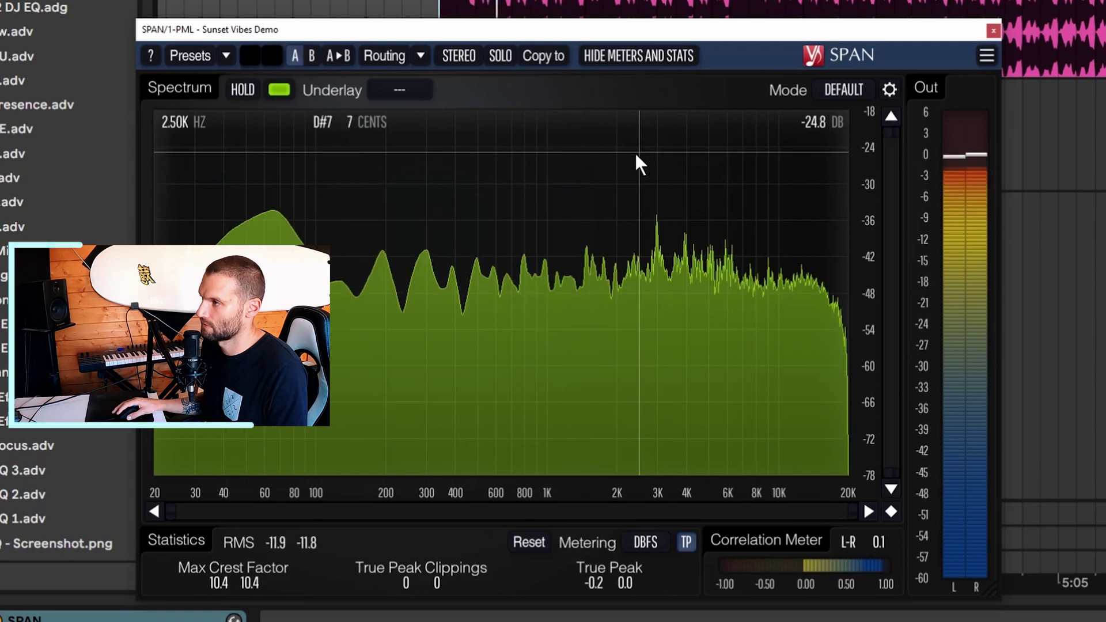
pyautogui.click(226, 55)
# - Load SPAN's Session Bank 'Lo-Freq Inspection' preset and play the mix through it
pyautogui.moveTo(281, 82)
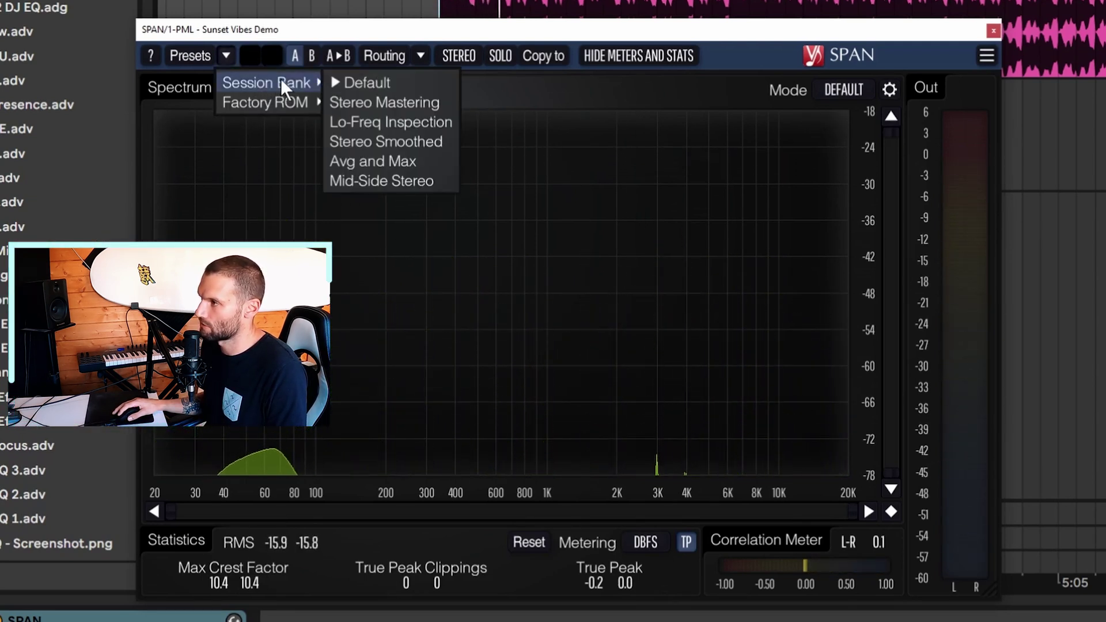
pyautogui.click(372, 121)
pyautogui.press('space')
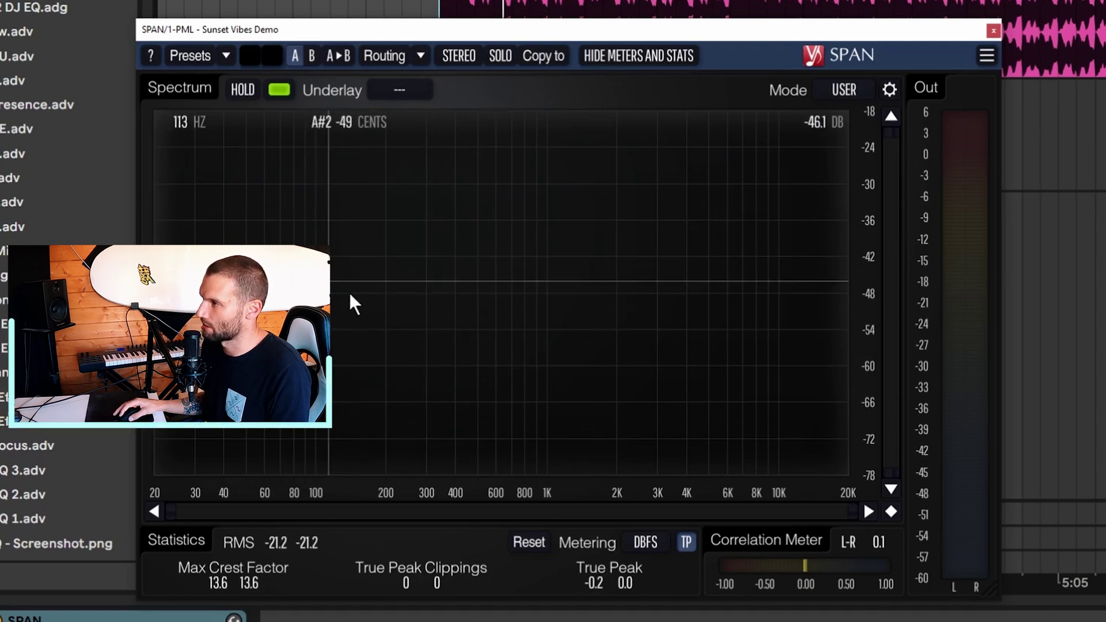
pyautogui.press('space')
pyautogui.press('space')
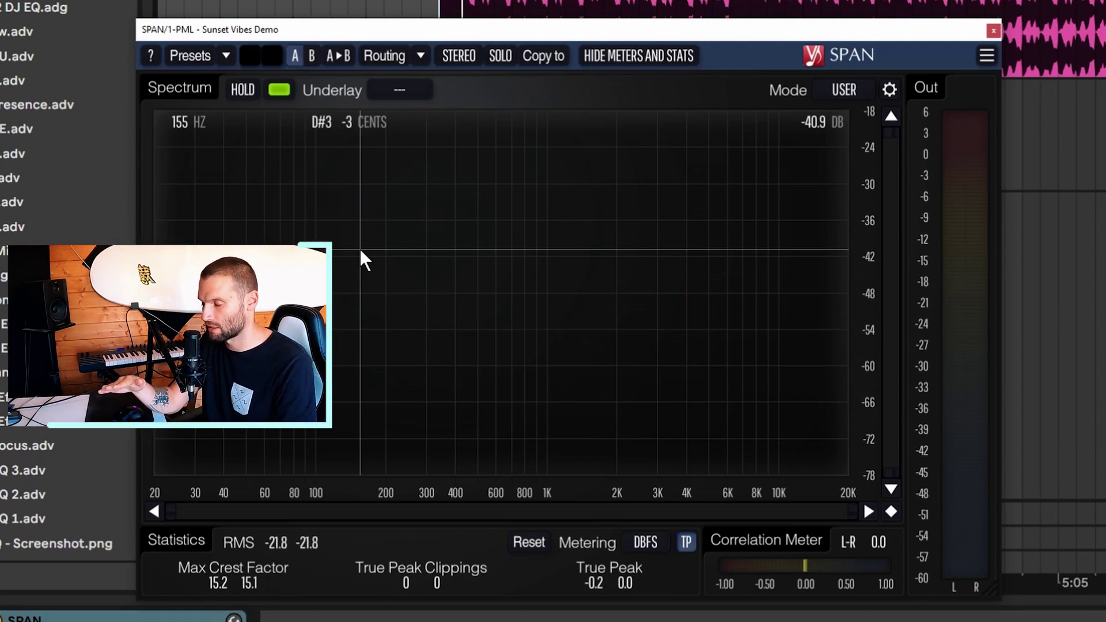
pyautogui.press('space')
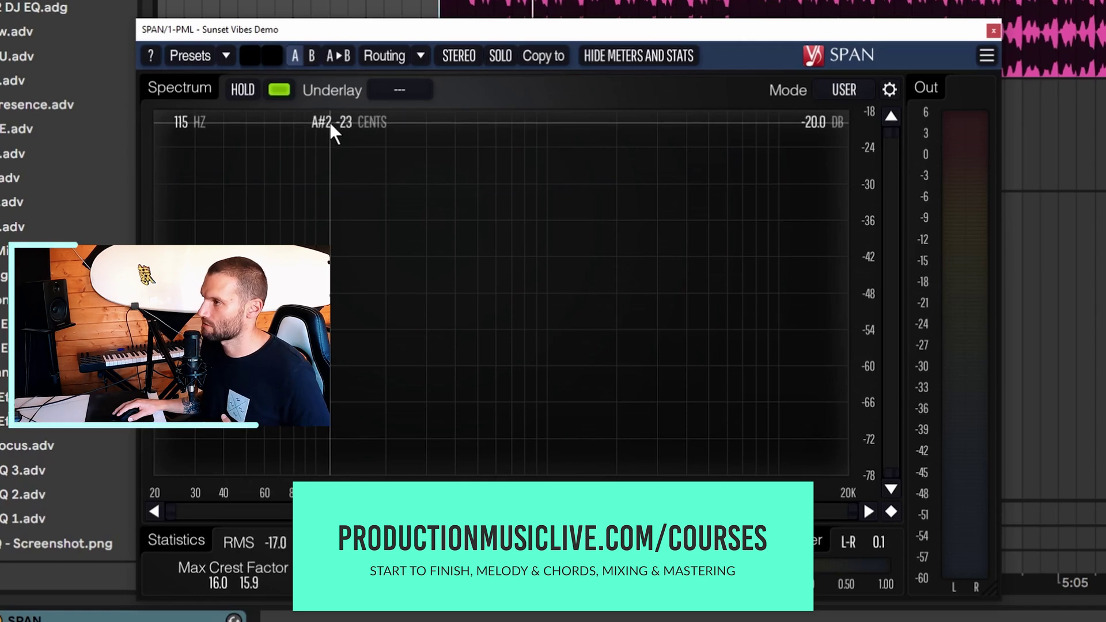
pyautogui.press('space')
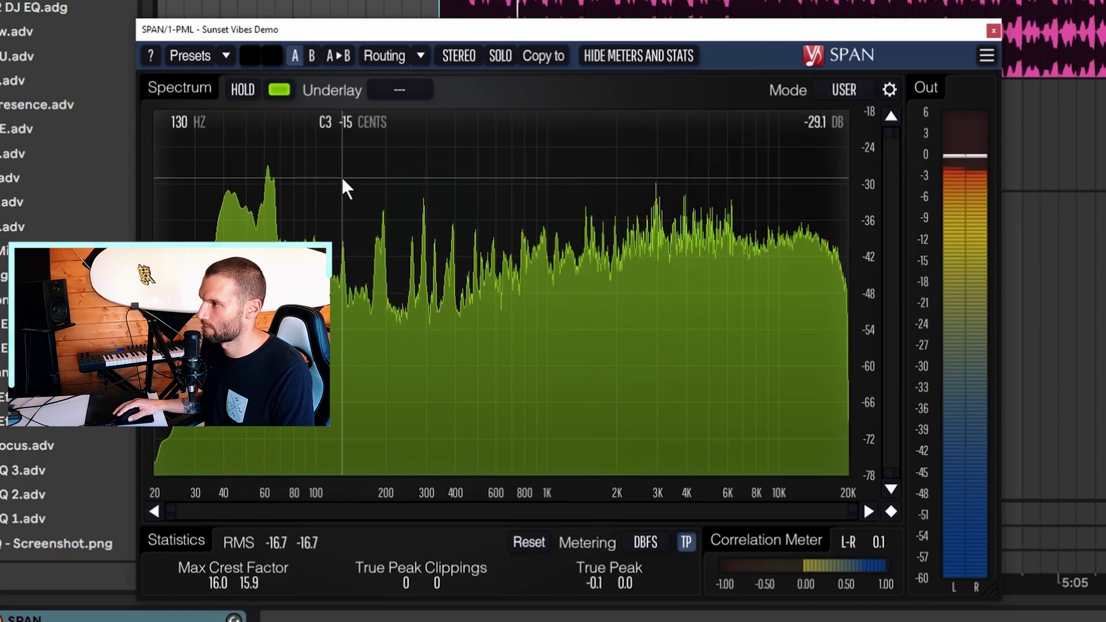
pyautogui.press('space')
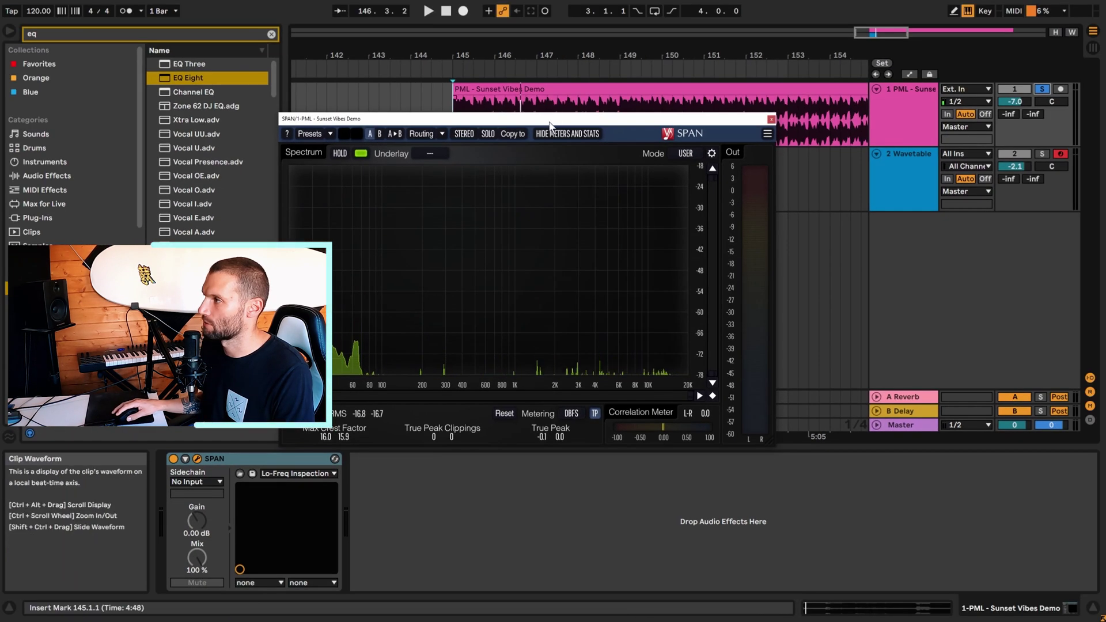
pyautogui.moveTo(591, 108); pyautogui.dragTo(892, 307)
# - Open the Wavetable clip's notes and move the PML analyser window up and left
pyautogui.click(469, 147)
pyautogui.doubleClick(469, 154)
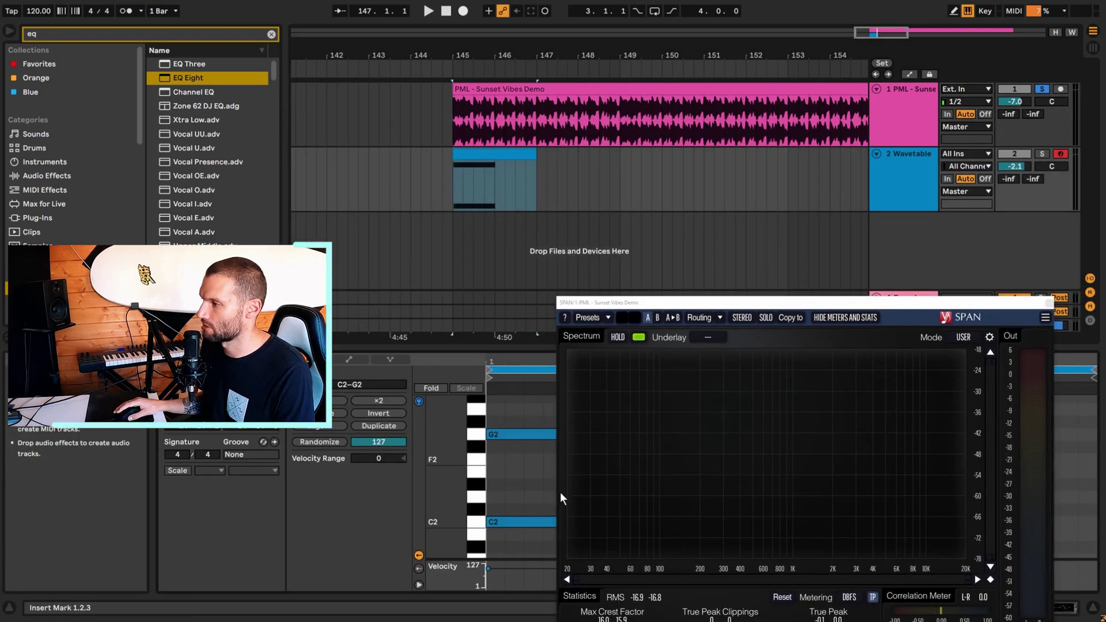
pyautogui.scroll(-2, 501, 506)
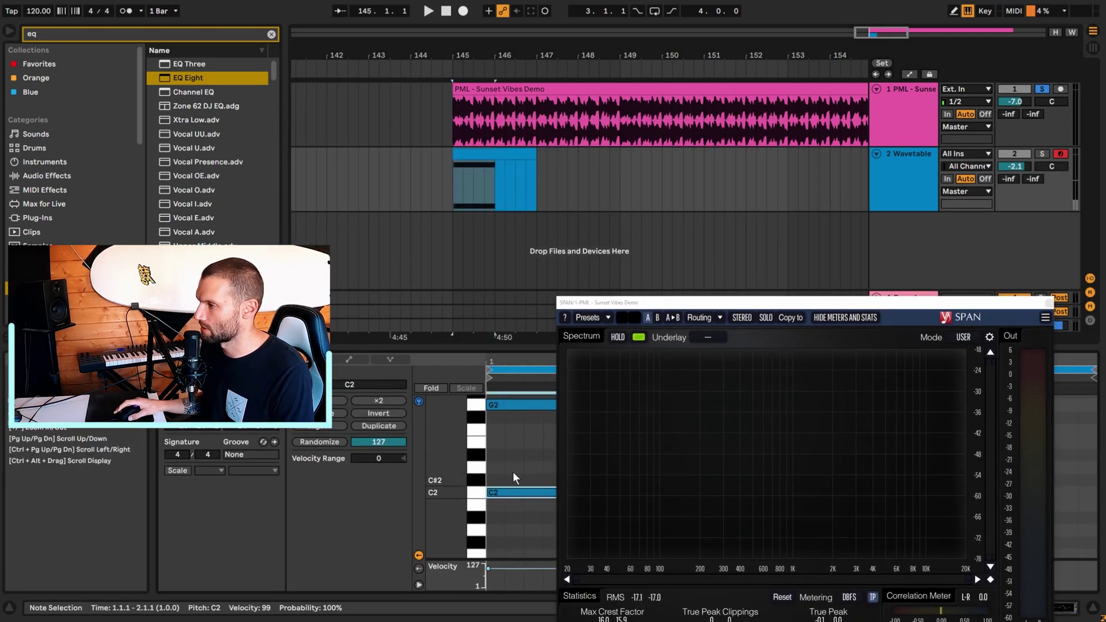
pyautogui.click(910, 192)
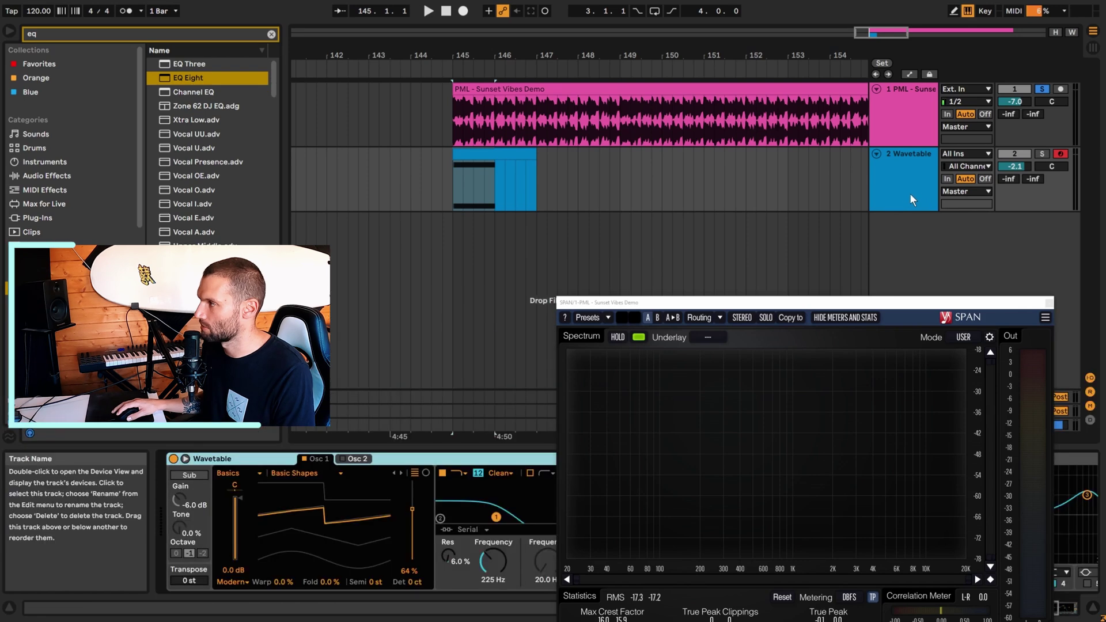
pyautogui.click(914, 124)
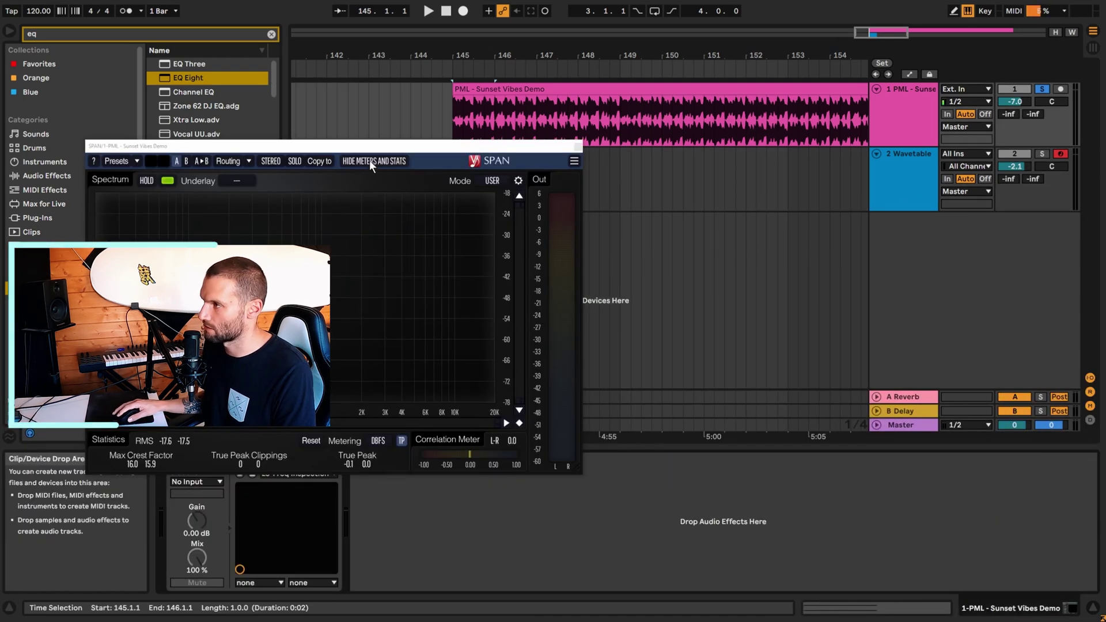
pyautogui.moveTo(383, 146); pyautogui.dragTo(376, 82)
# - Add SPAN after EQ Eight on the Wavetable track, solo it, and play it
pyautogui.click(907, 172)
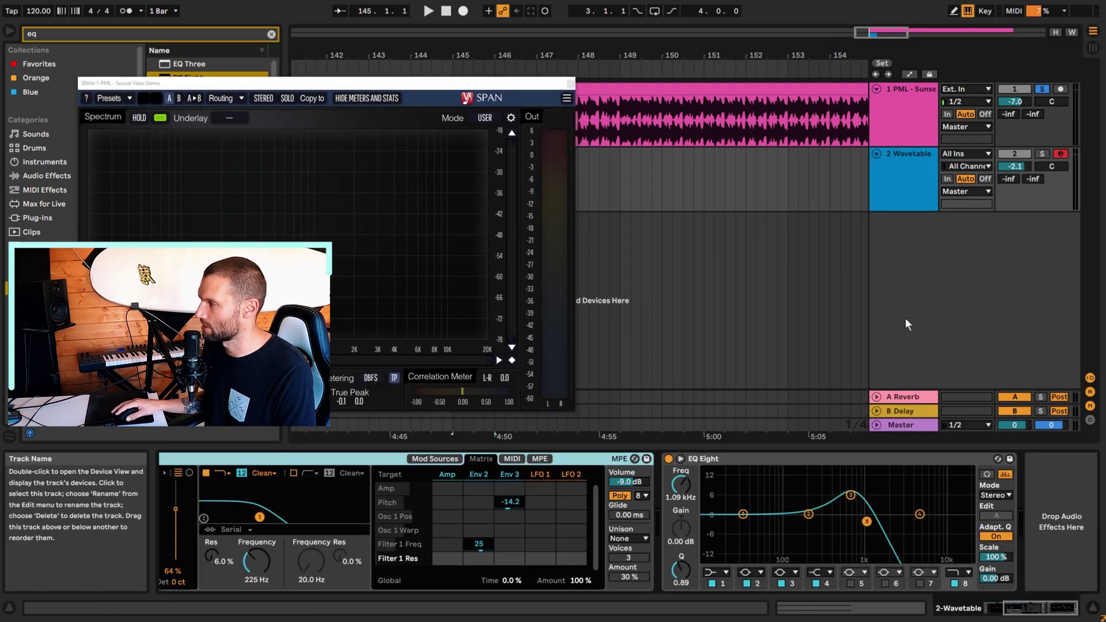
pyautogui.click(1059, 541)
pyautogui.hotkey('ctrl', 'v')
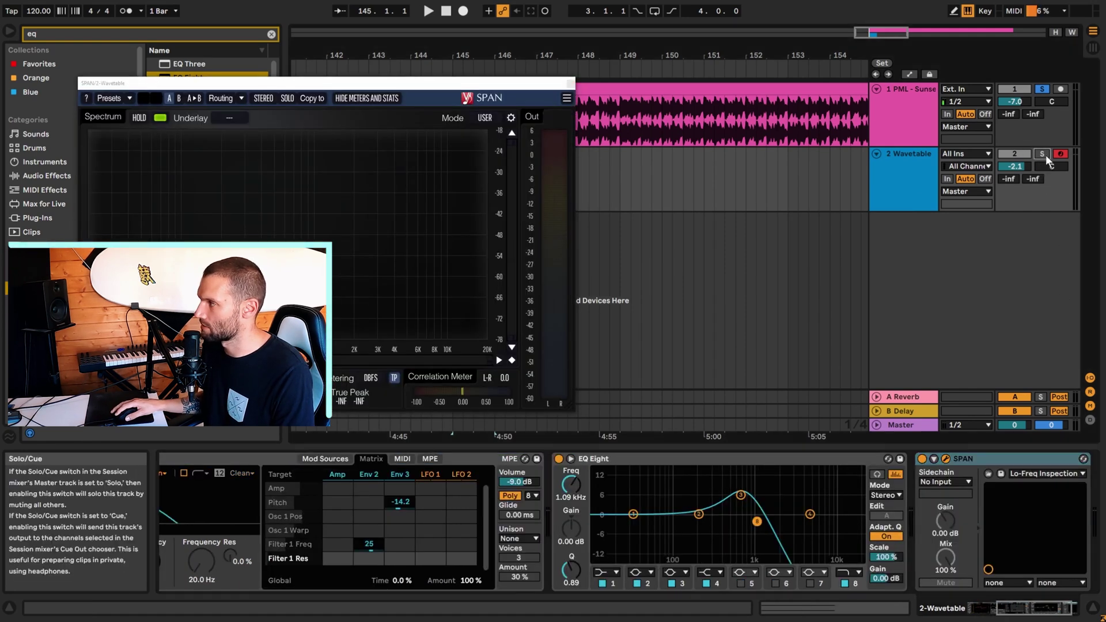
pyautogui.click(1041, 154)
pyautogui.press('space')
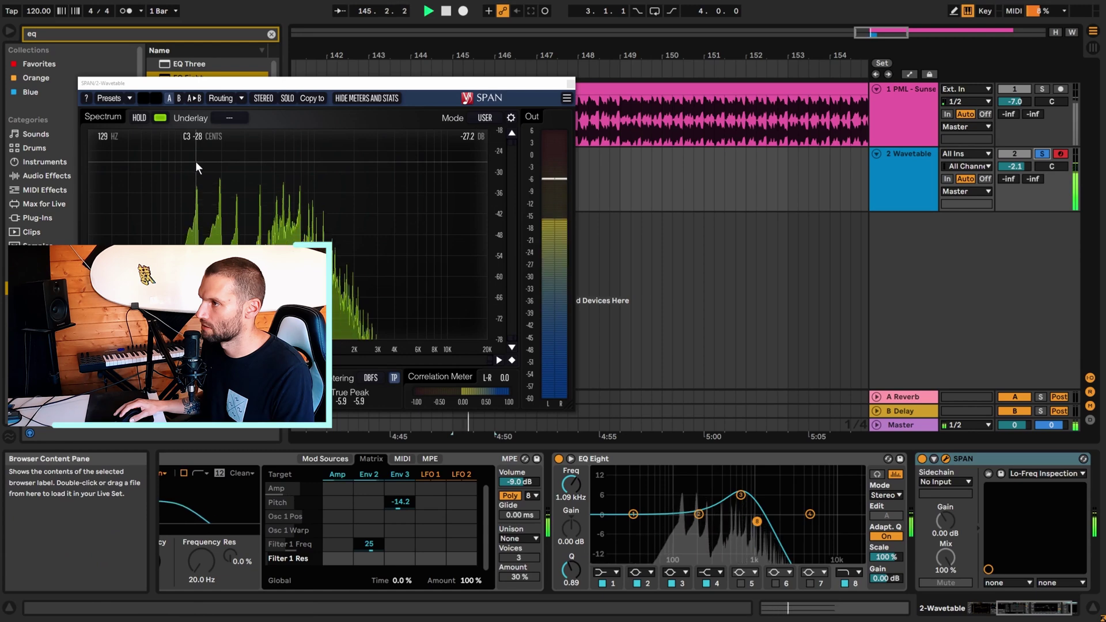
pyautogui.press('space')
pyautogui.moveTo(441, 87); pyautogui.dragTo(928, 182)
pyautogui.click(570, 83)
# - Reopen the MIDI clip's notes, play its first bar, and reposition the analyser window
pyautogui.click(504, 152)
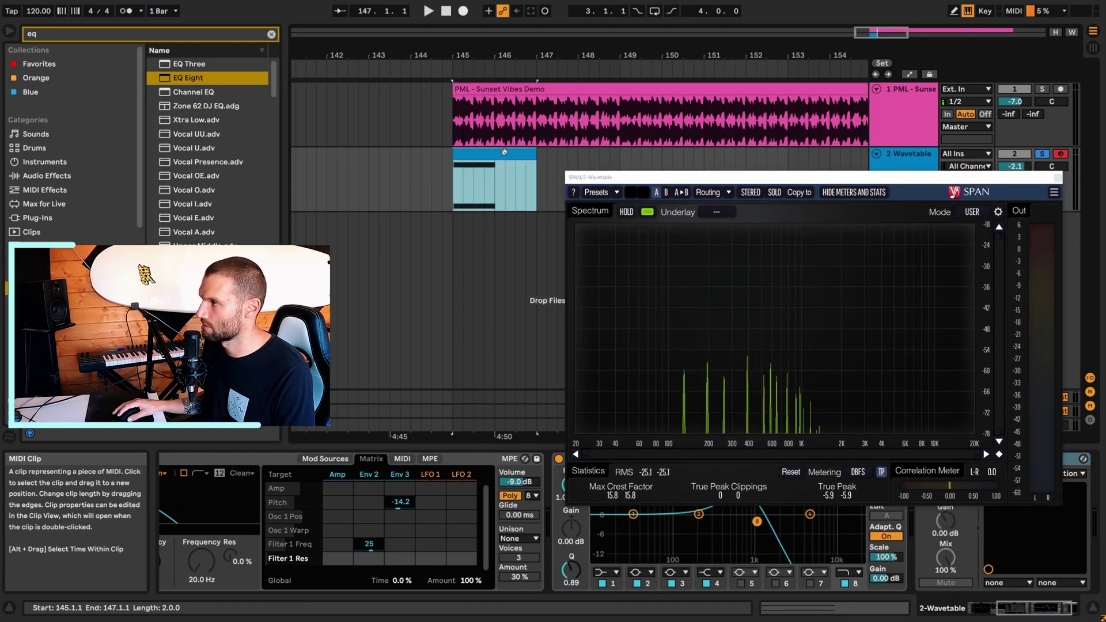
pyautogui.doubleClick(504, 152)
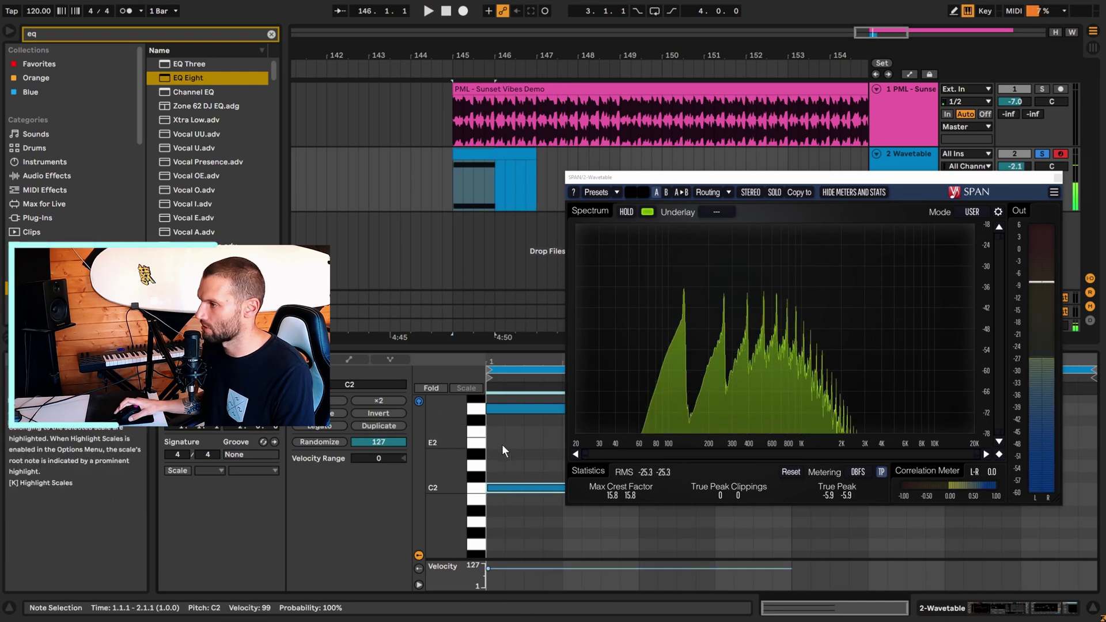
pyautogui.scroll(2, 495, 465)
pyautogui.click(514, 471)
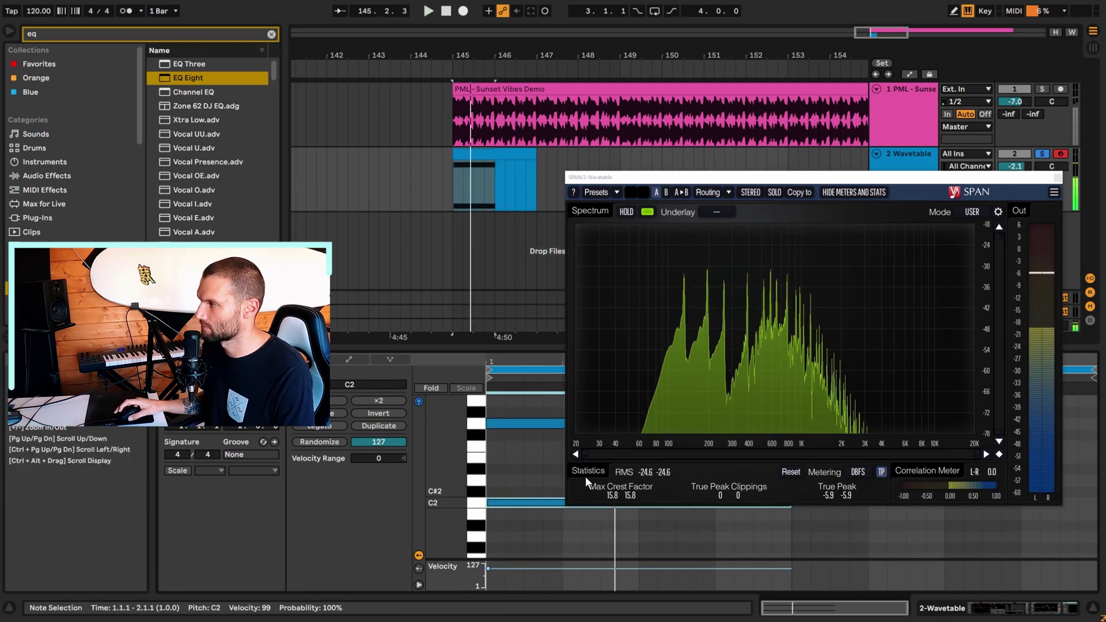
pyautogui.press('space')
pyautogui.moveTo(751, 183); pyautogui.dragTo(282, 183)
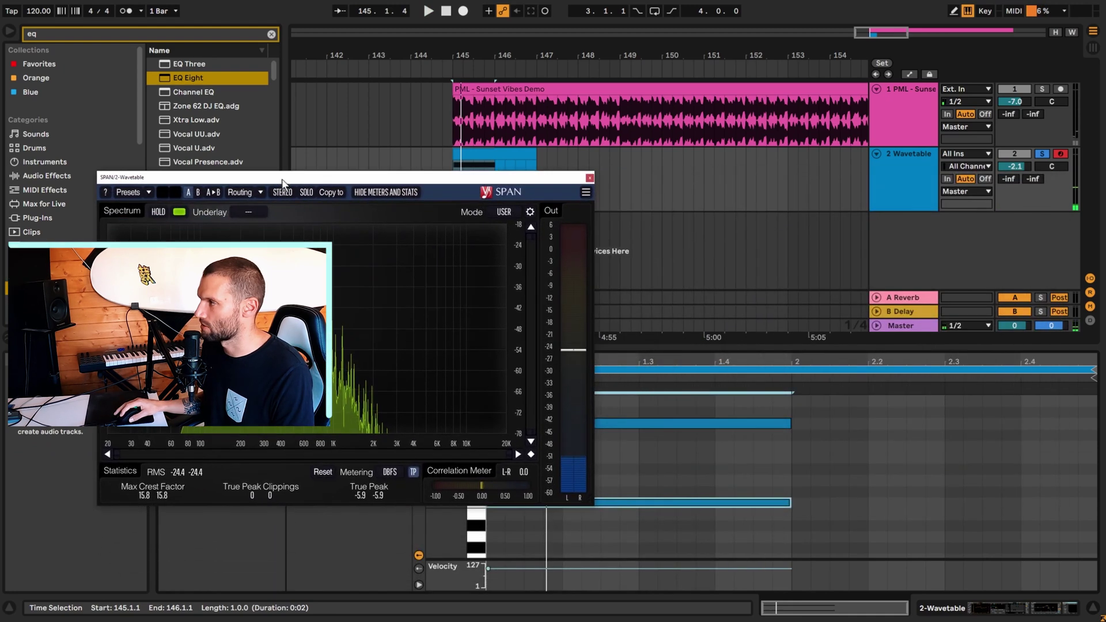
pyautogui.click(893, 178)
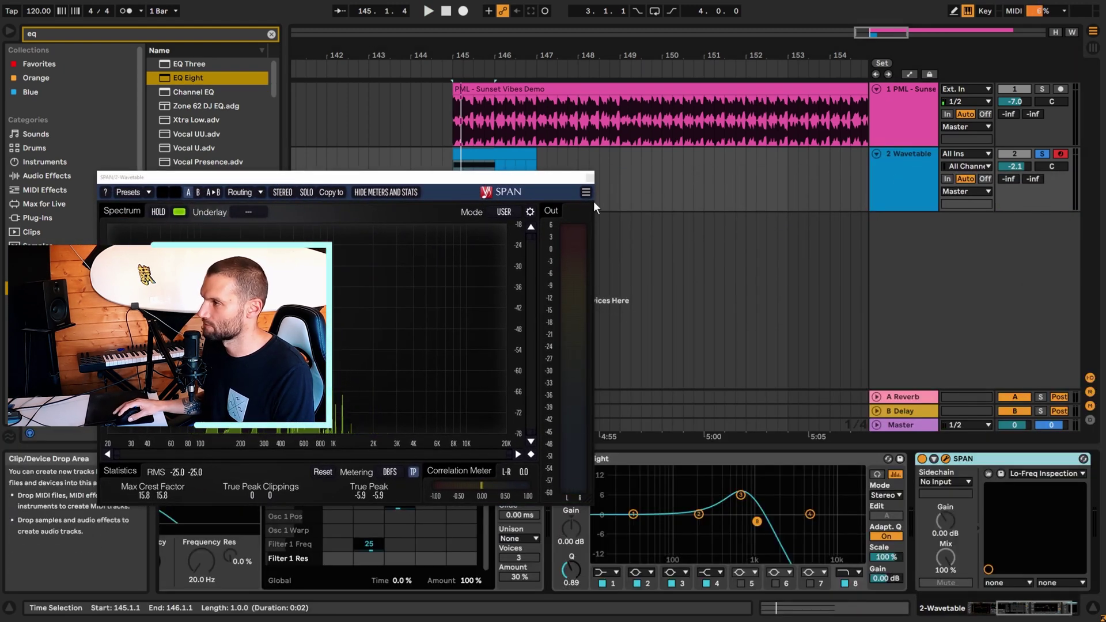
pyautogui.moveTo(513, 180); pyautogui.dragTo(975, 153)
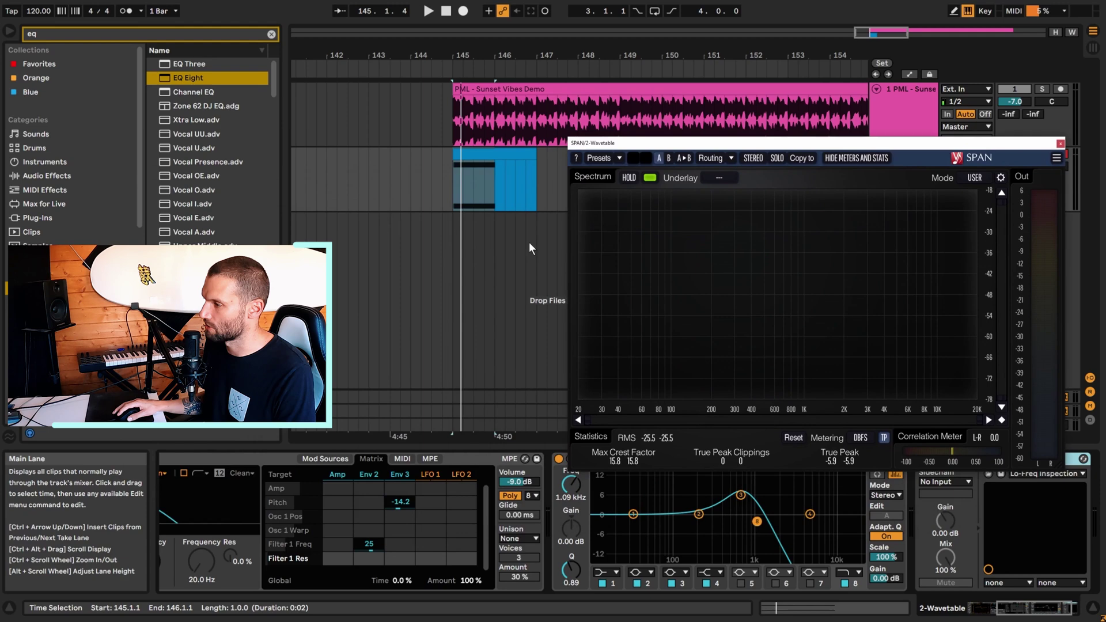
pyautogui.hotkey('shift', 'Tab')
# - Solo the PML - Sunset Vibes Demo track and open its SPAN analyser window
pyautogui.click(908, 103)
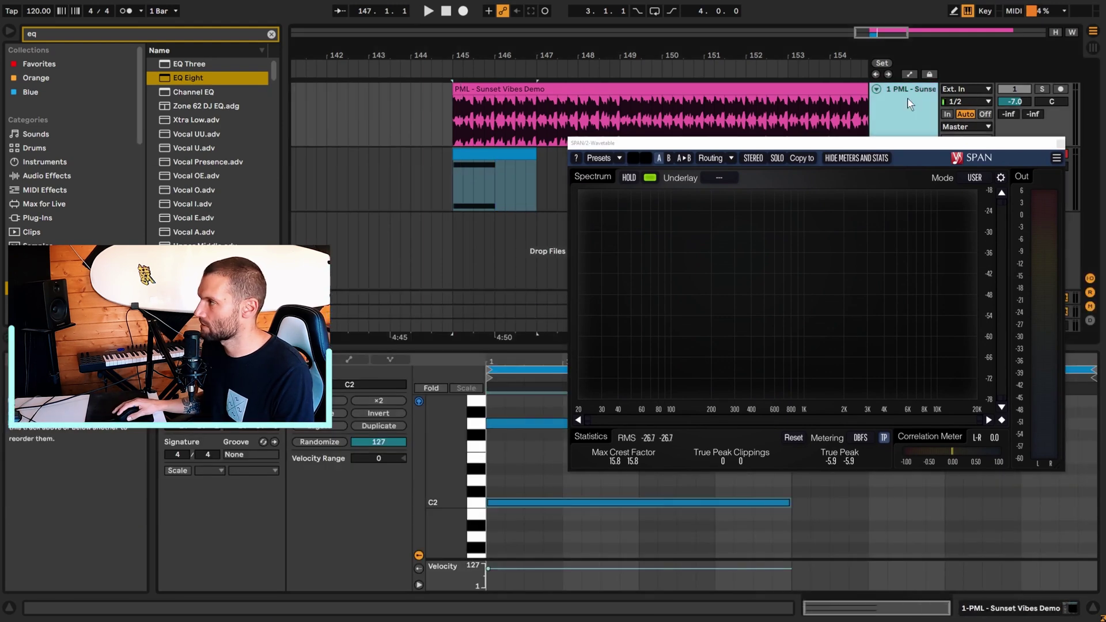
pyautogui.click(1041, 89)
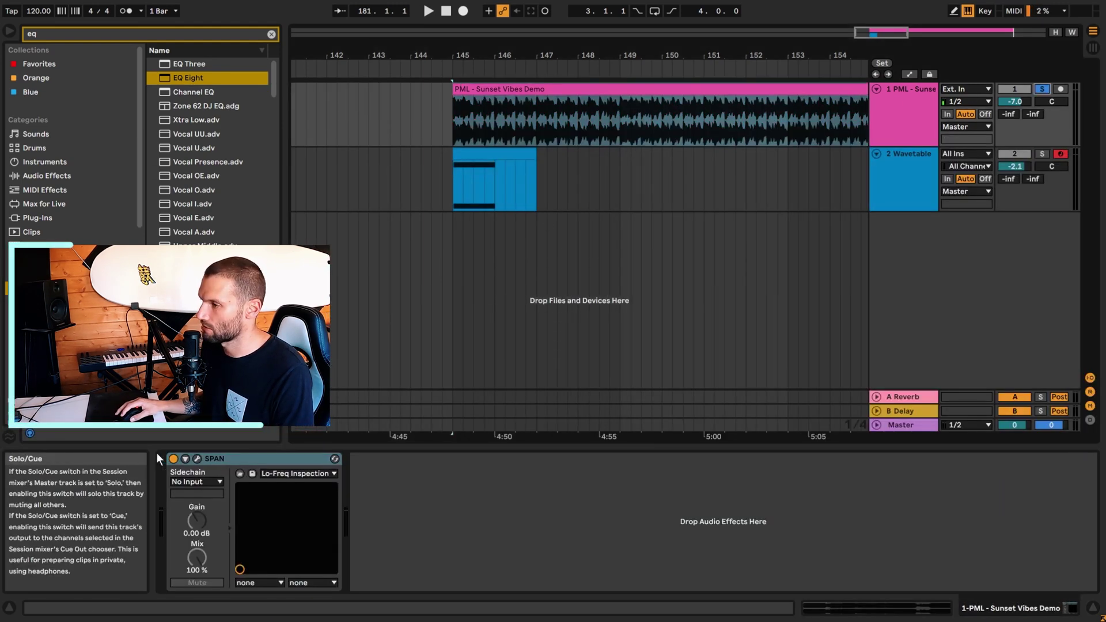
pyautogui.click(197, 458)
# - Play the mix to show spectrum peaks near C3 and E3, then reposition the SPAN window
pyautogui.press('space')
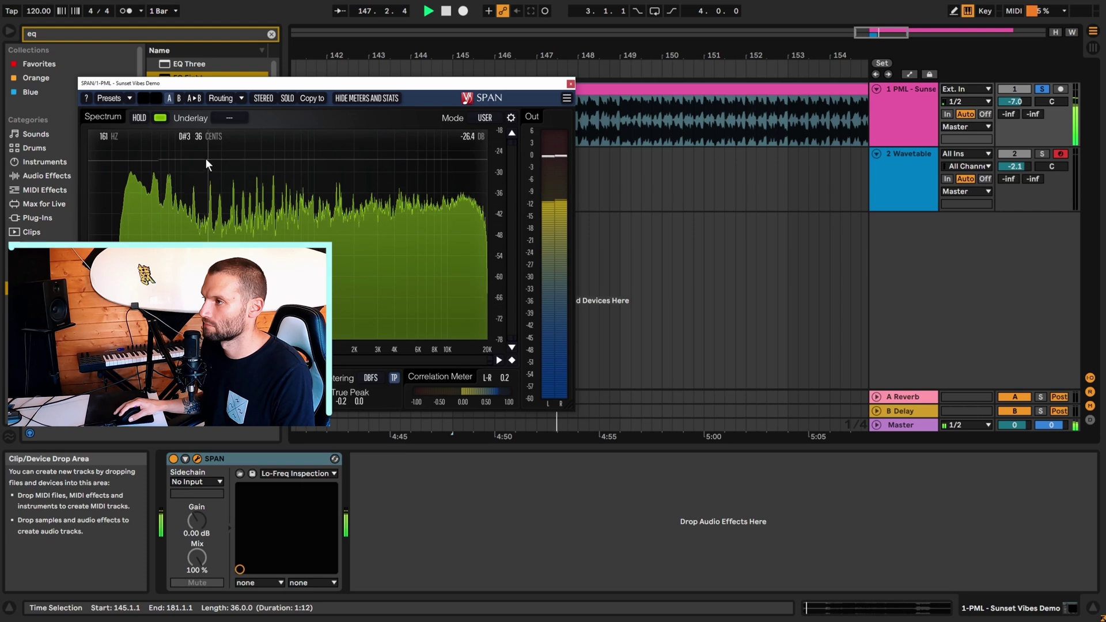
pyautogui.press('space')
pyautogui.press('space')
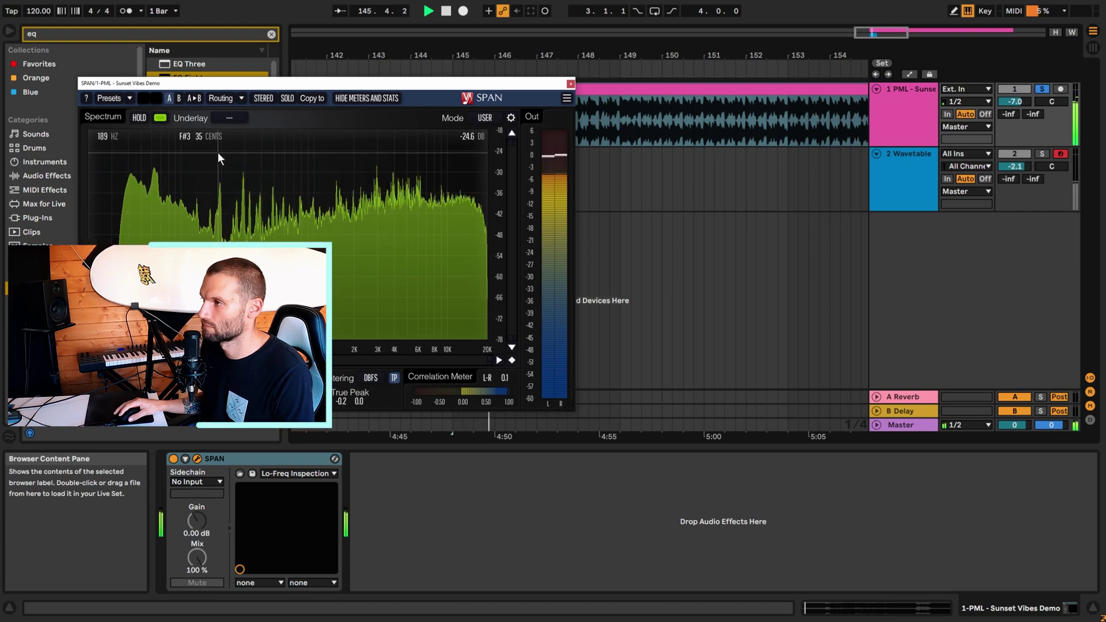
pyautogui.press('space')
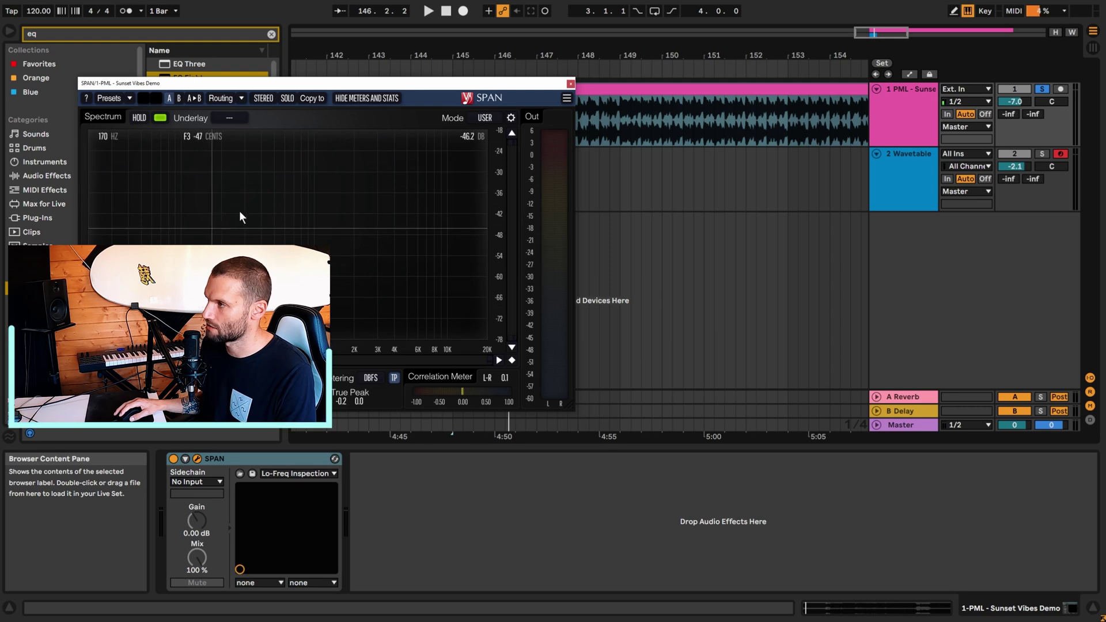
pyautogui.press('space')
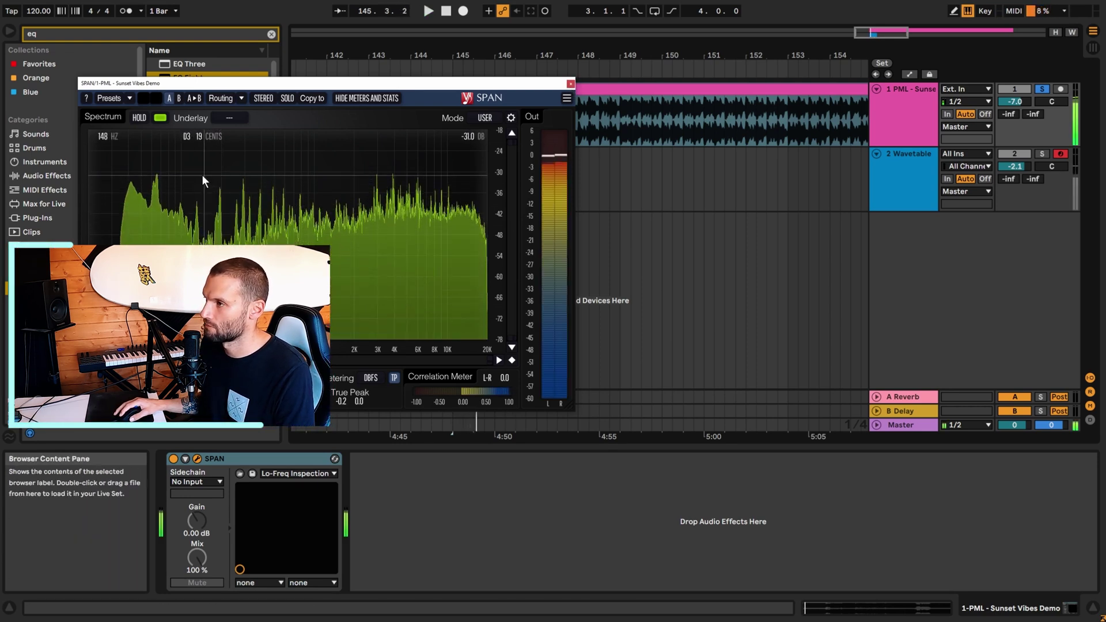
pyautogui.press('space')
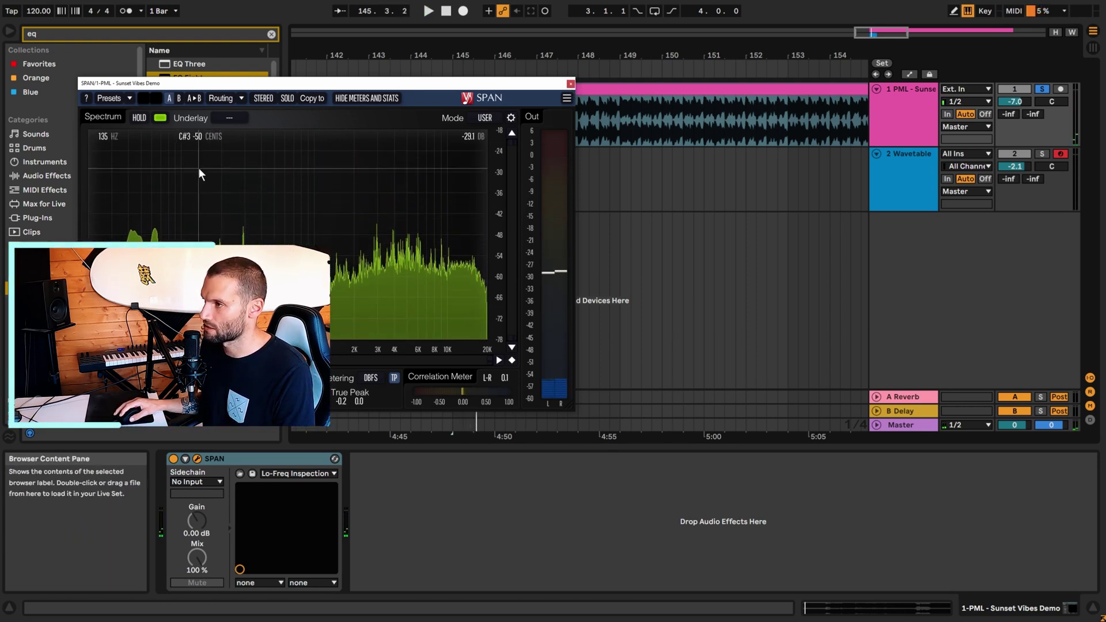
pyautogui.moveTo(512, 91); pyautogui.dragTo(522, 194)
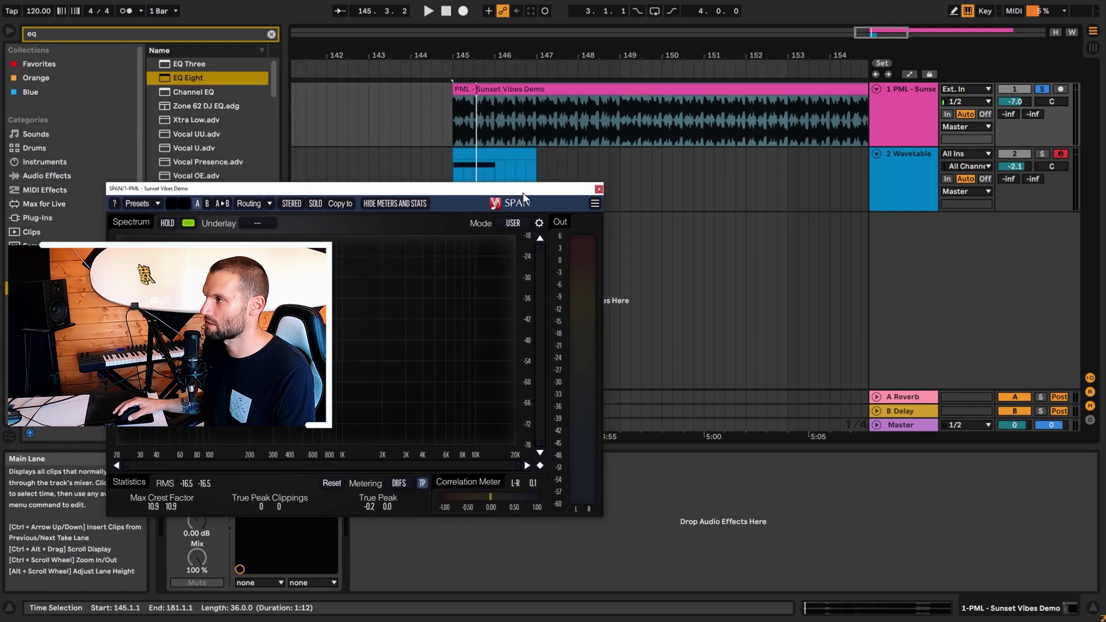
pyautogui.click(496, 127)
# - Set the playback start at bar 147 and select the short E2 note in the clip
pyautogui.press('space')
pyautogui.click(534, 127)
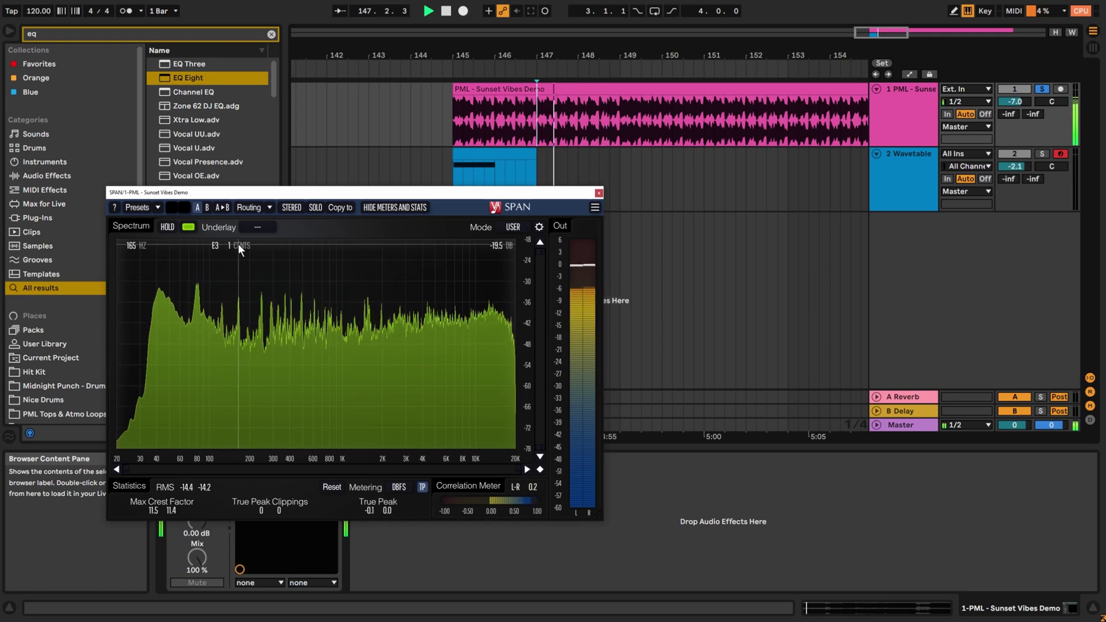
pyautogui.press('space')
pyautogui.click(570, 182)
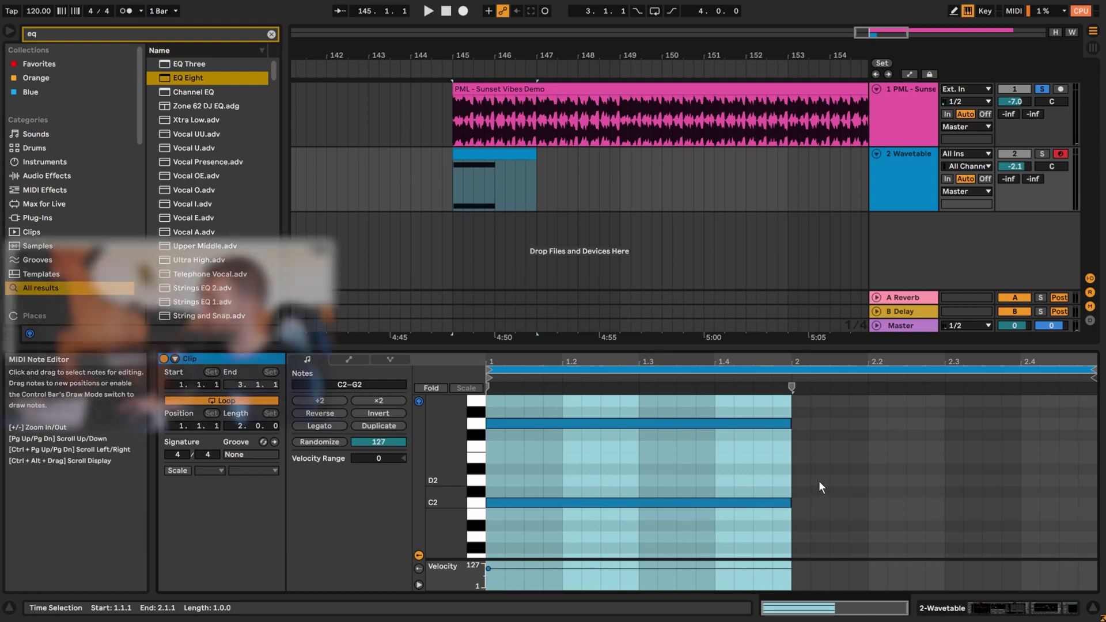
pyautogui.click(800, 457)
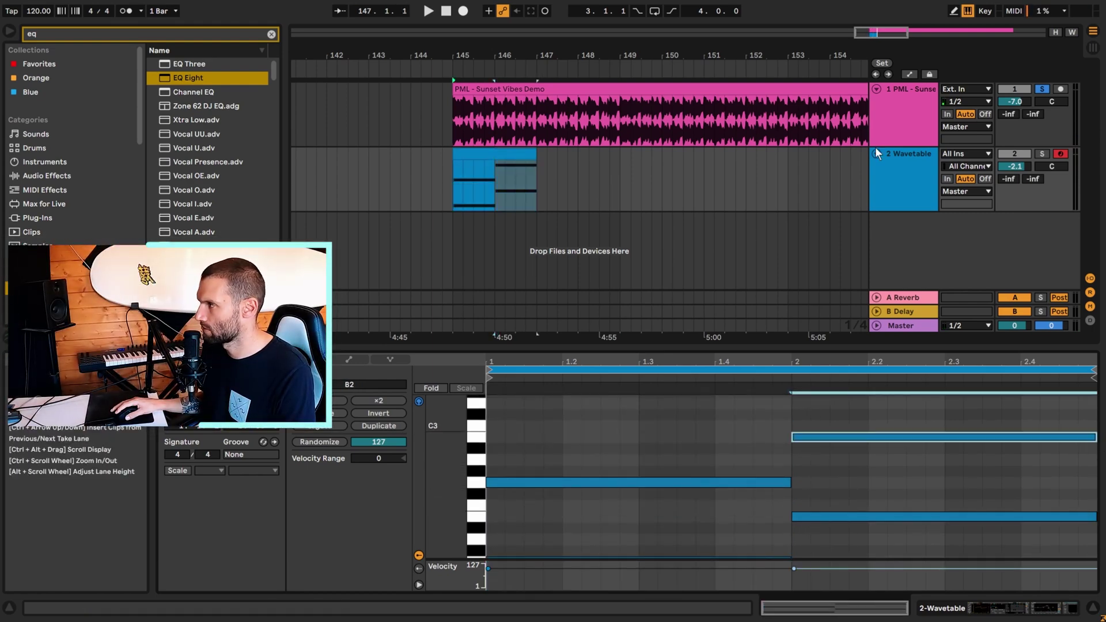
# - Reopen SPAN and replay the demo from 147.2.1 several times, then show the Wavetable clip's notes
pyautogui.click(904, 123)
pyautogui.click(179, 472)
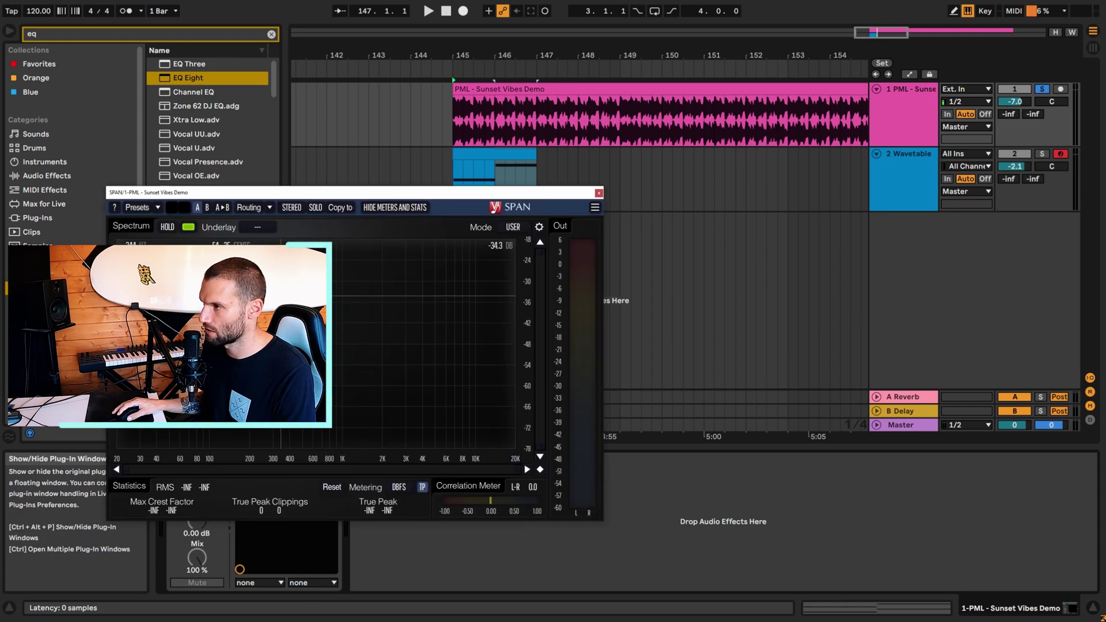
pyautogui.click(543, 128)
pyautogui.press('space')
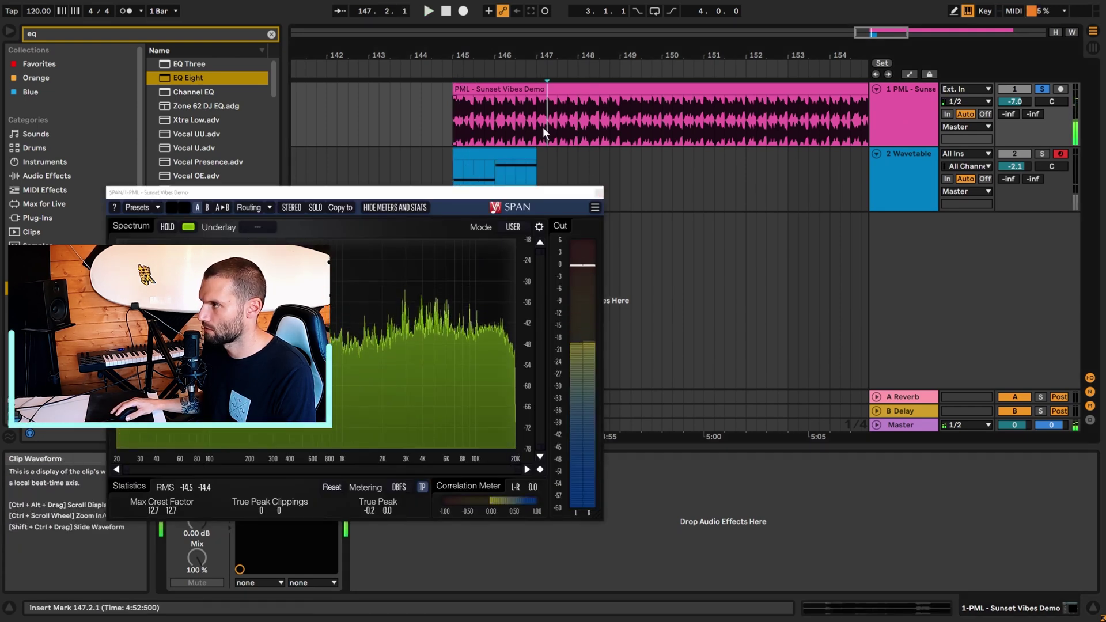
pyautogui.press('space')
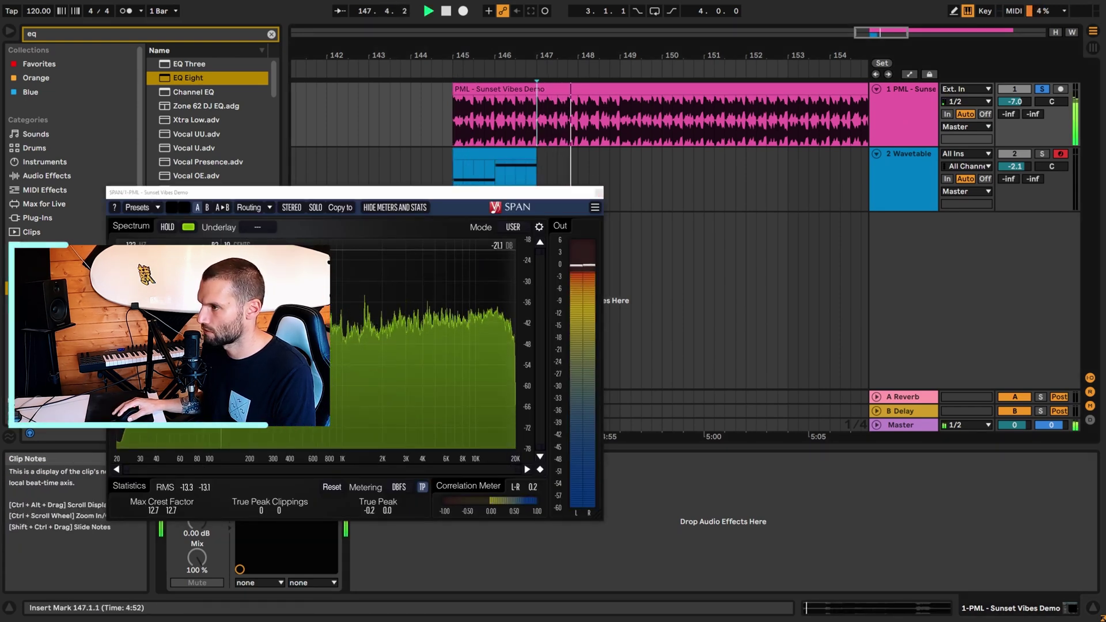
pyautogui.press('space')
pyautogui.press('space')
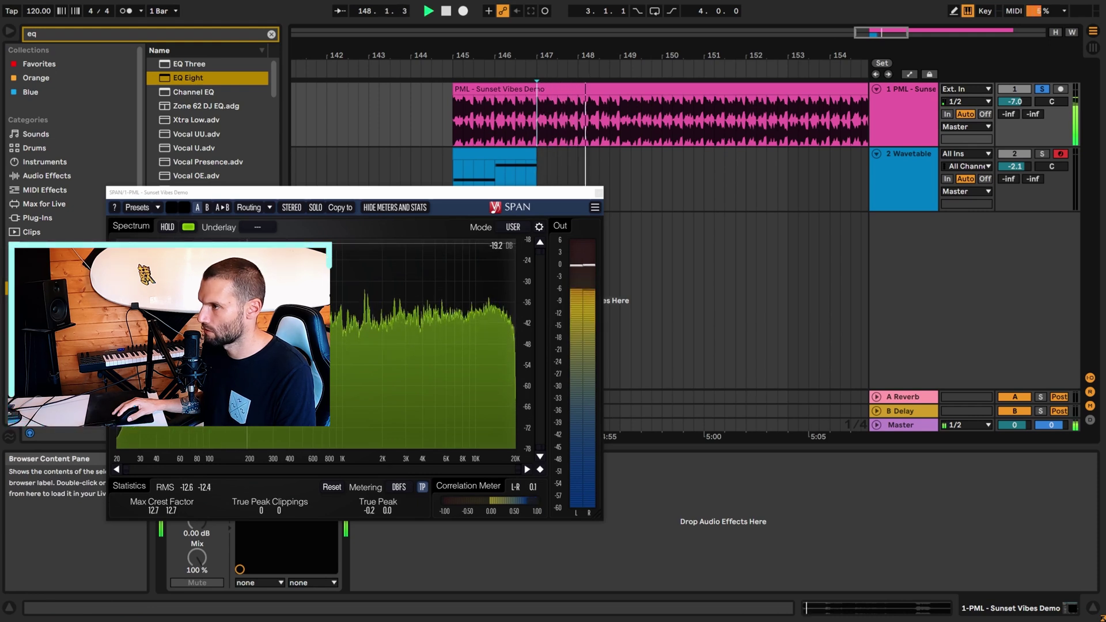
pyautogui.press('space')
pyautogui.press('space')
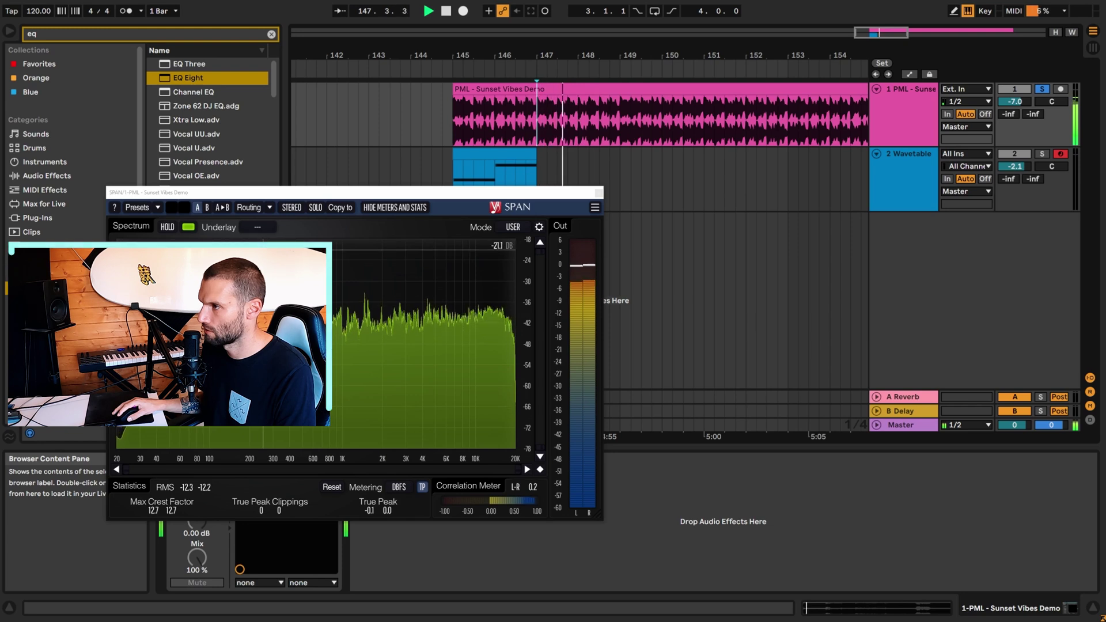
pyautogui.press('space')
pyautogui.press('space')
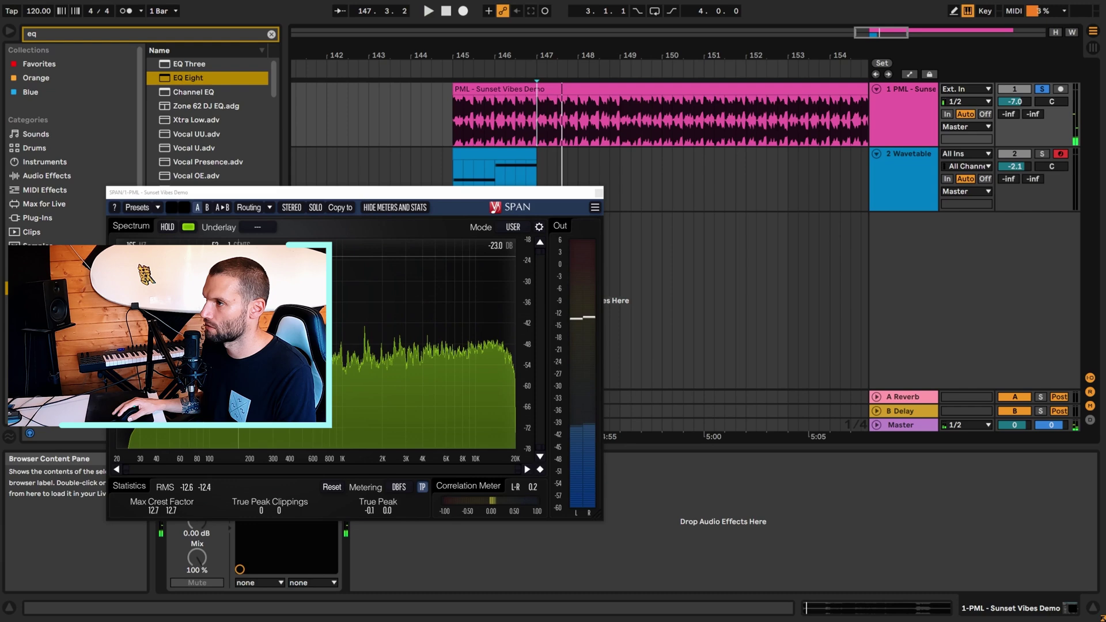
pyautogui.press('space')
pyautogui.press('space')
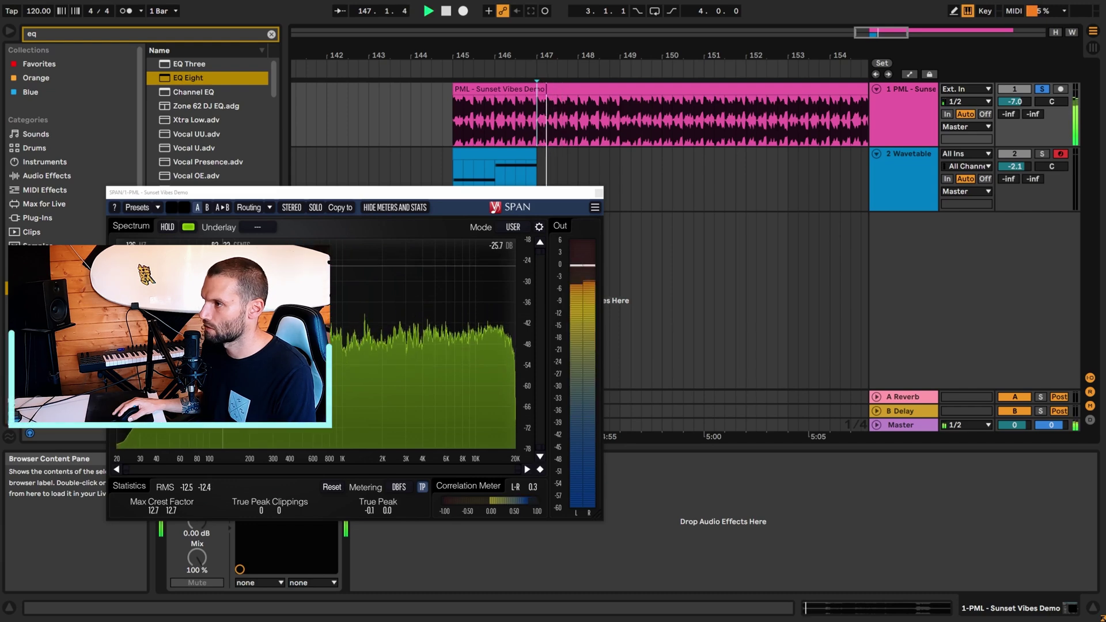
pyautogui.press('space')
pyautogui.click(509, 156)
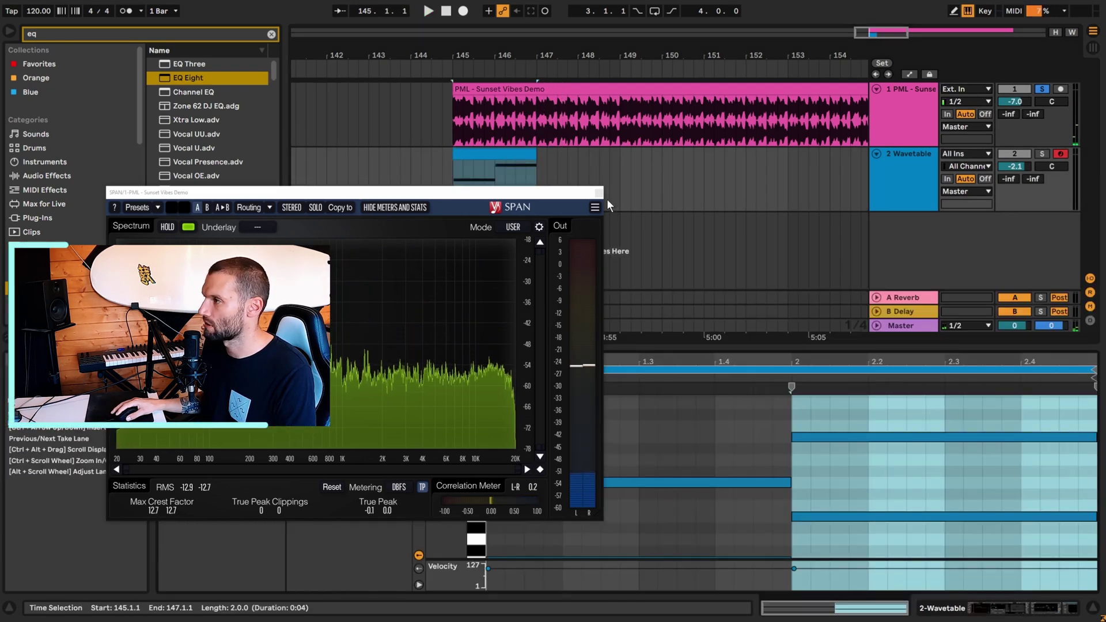
# - Close SPAN, zoom the piano roll, and select the E2–B2 and C2–G2 notes to check pitches
pyautogui.click(599, 192)
pyautogui.moveTo(445, 468); pyautogui.dragTo(593, 487)
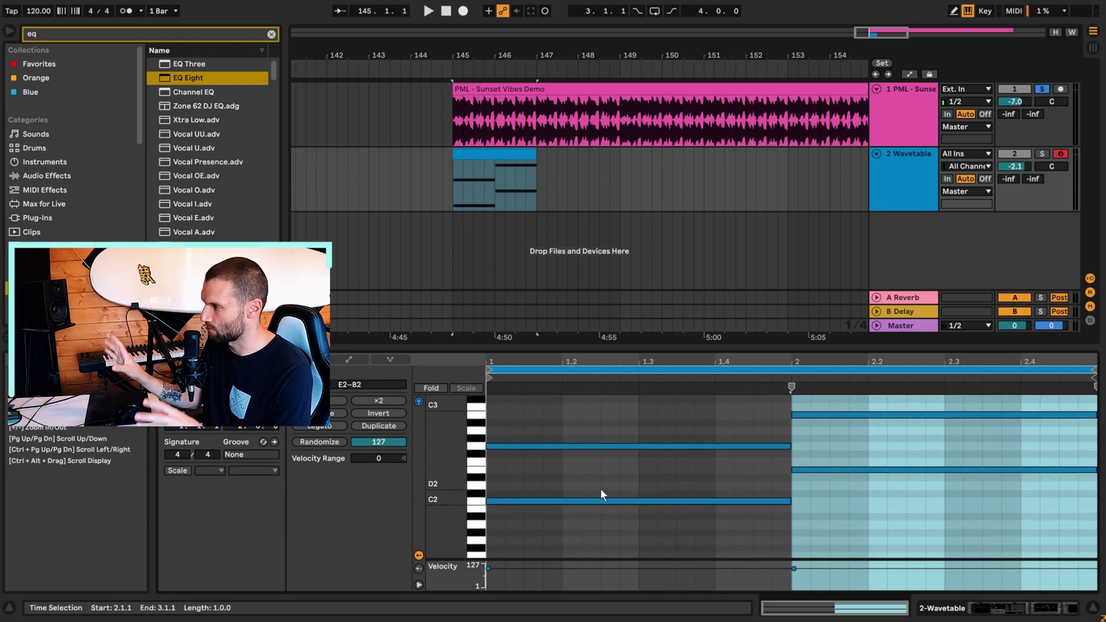
pyautogui.click(779, 494)
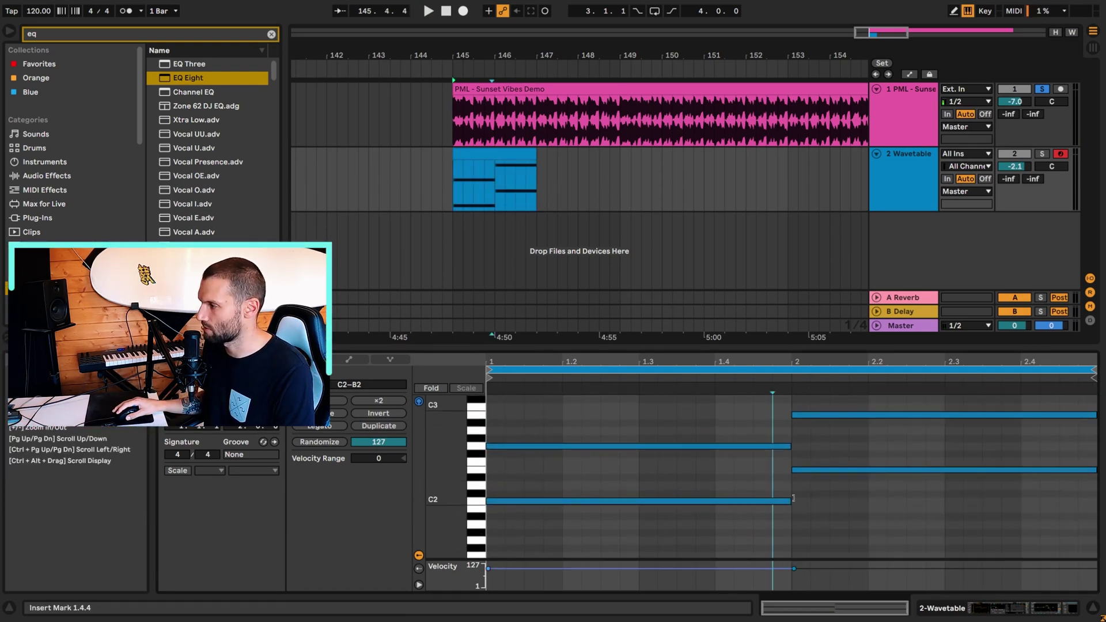
pyautogui.click(818, 469)
pyautogui.click(821, 416)
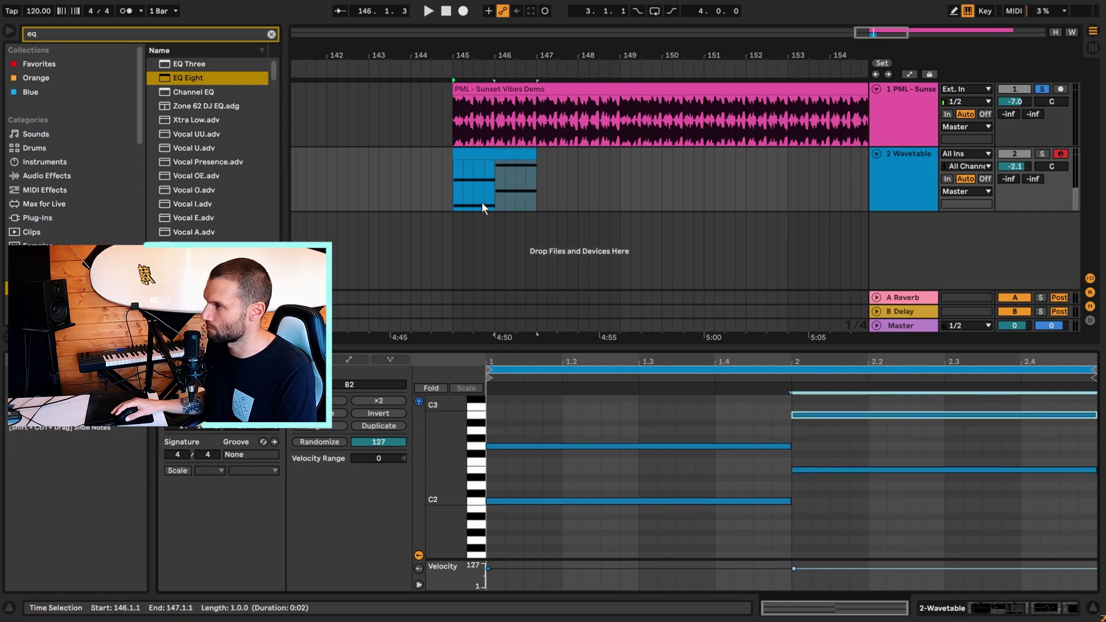
pyautogui.moveTo(690, 538); pyautogui.dragTo(708, 436)
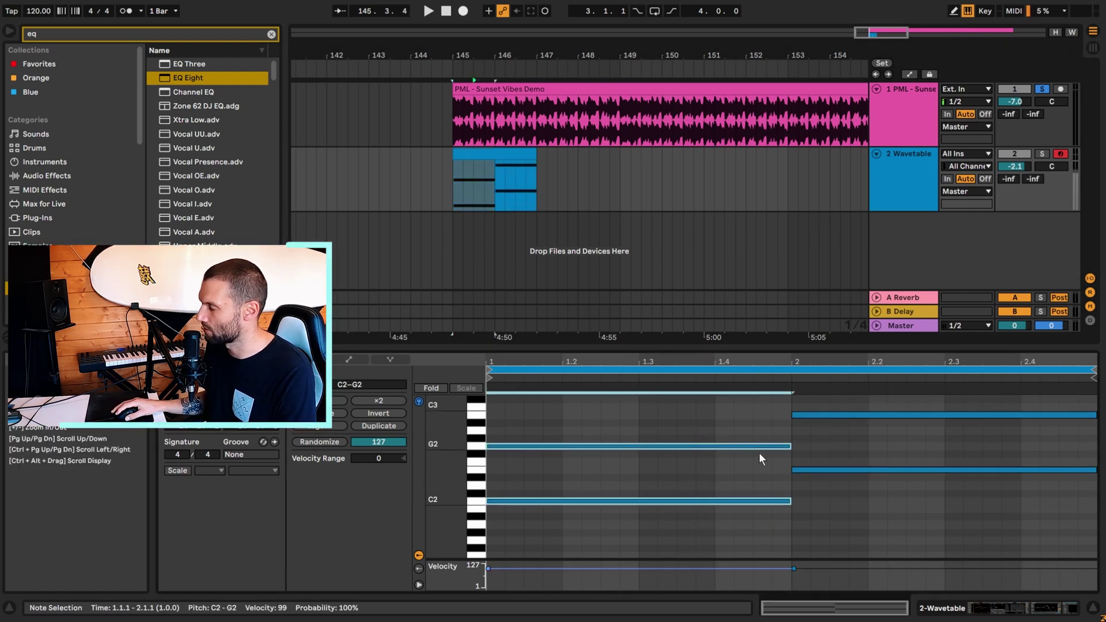
pyautogui.moveTo(771, 544); pyautogui.dragTo(718, 455)
pyautogui.click(721, 503)
pyautogui.moveTo(721, 503); pyautogui.dragTo(731, 450)
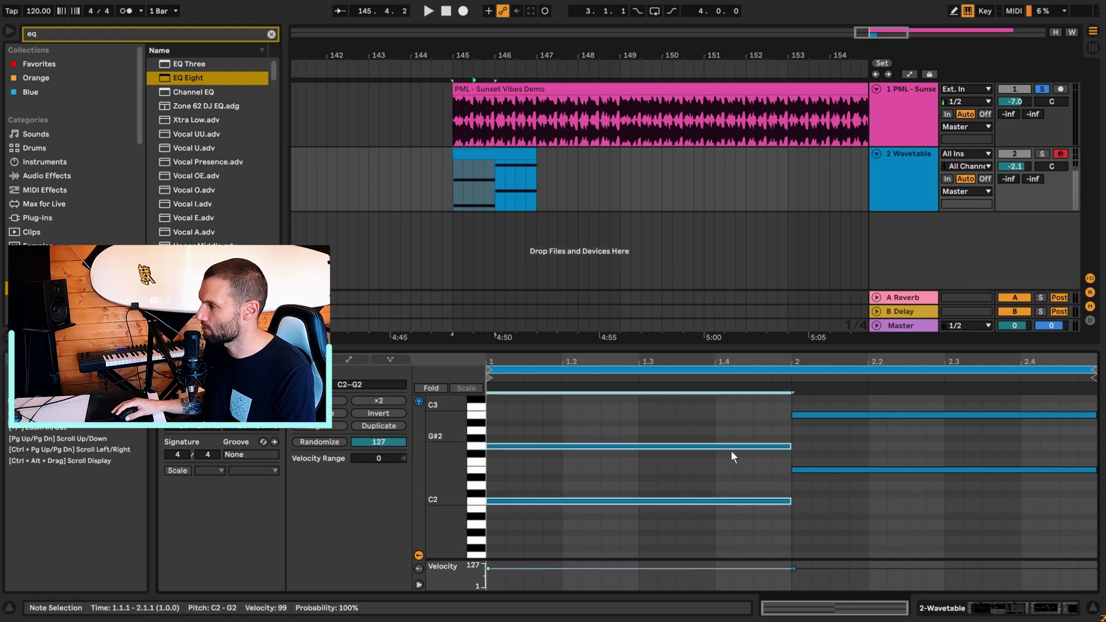
pyautogui.click(869, 431)
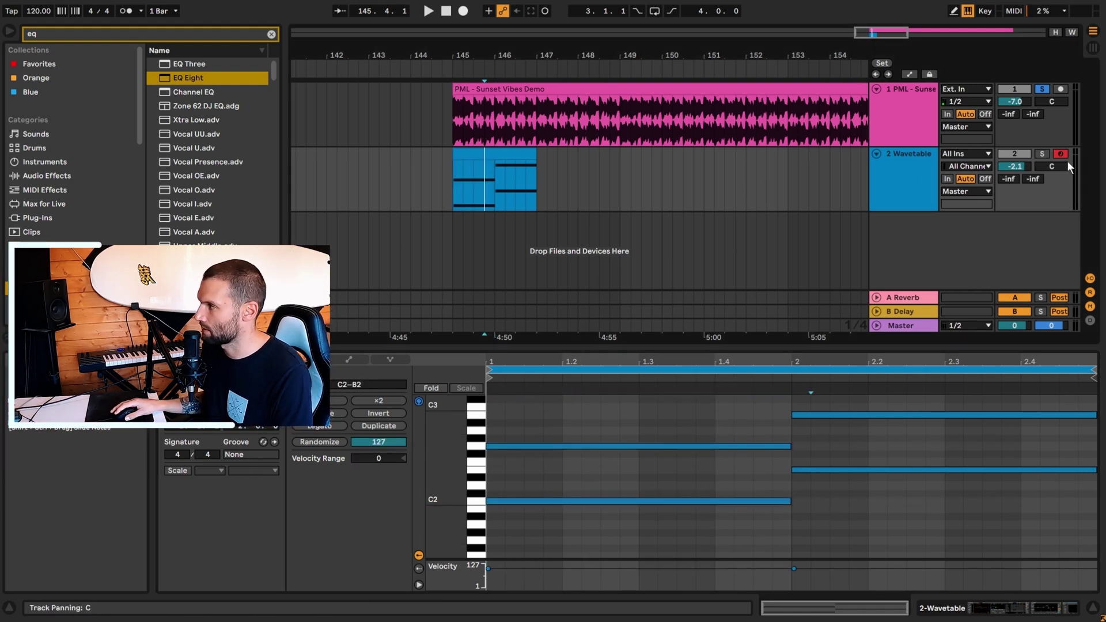
# - Play the Wavetable clip from its start to hear both chords
pyautogui.click(457, 187)
pyautogui.press('space')
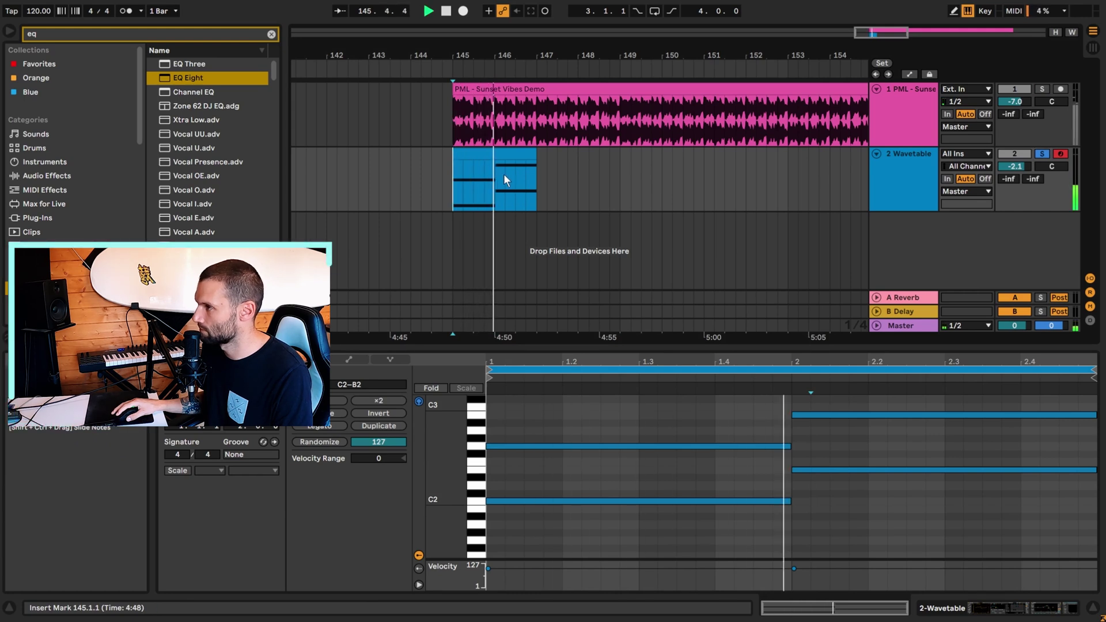
pyautogui.press('space')
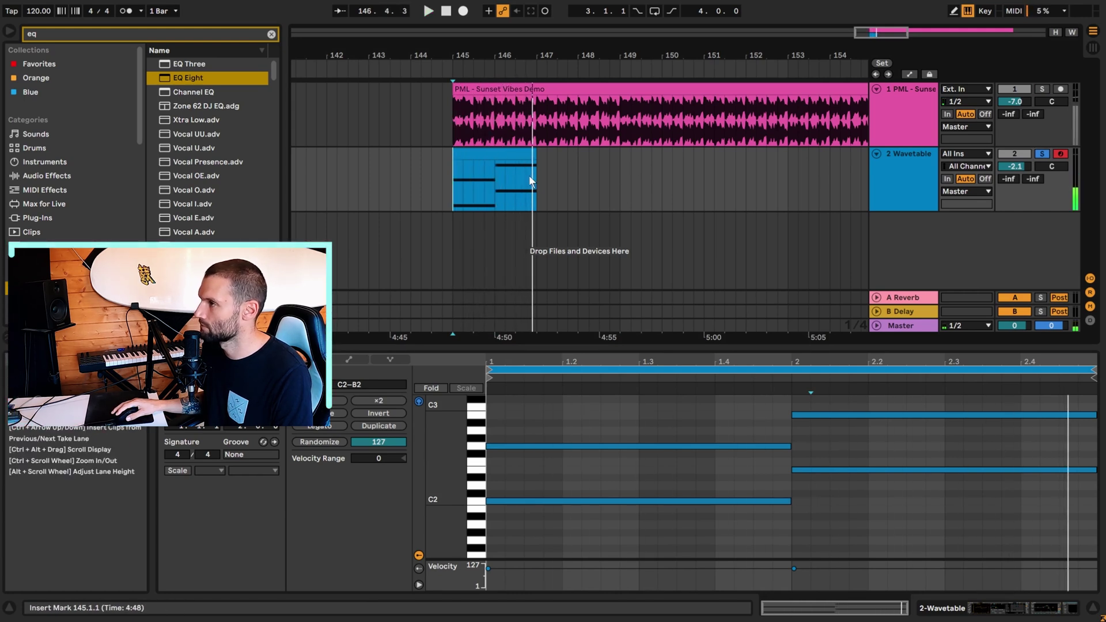
pyautogui.click(526, 154)
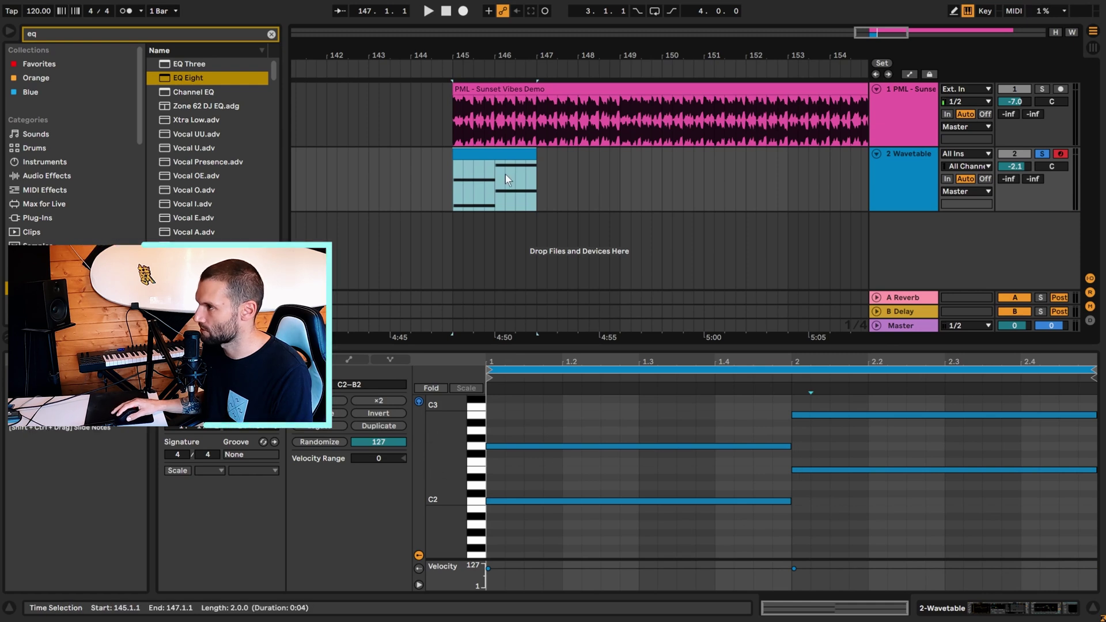
# - Extend the Wavetable chord clip to bar 149 and play it back from bar 147
pyautogui.moveTo(534, 153); pyautogui.dragTo(598, 168)
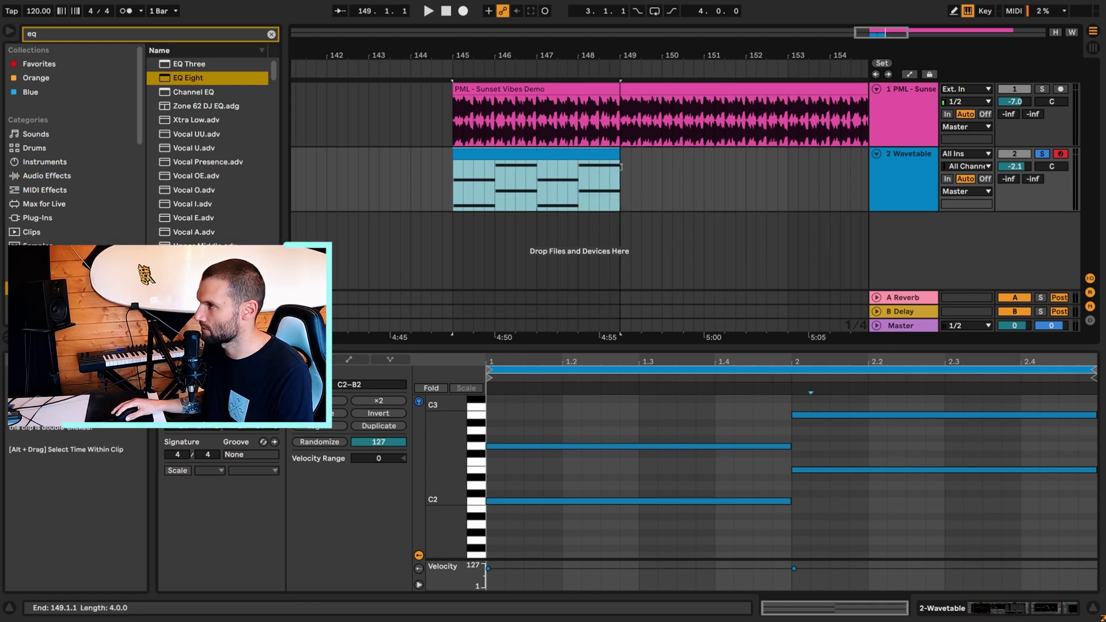
pyautogui.click(566, 197)
pyautogui.moveTo(666, 525); pyautogui.dragTo(869, 421)
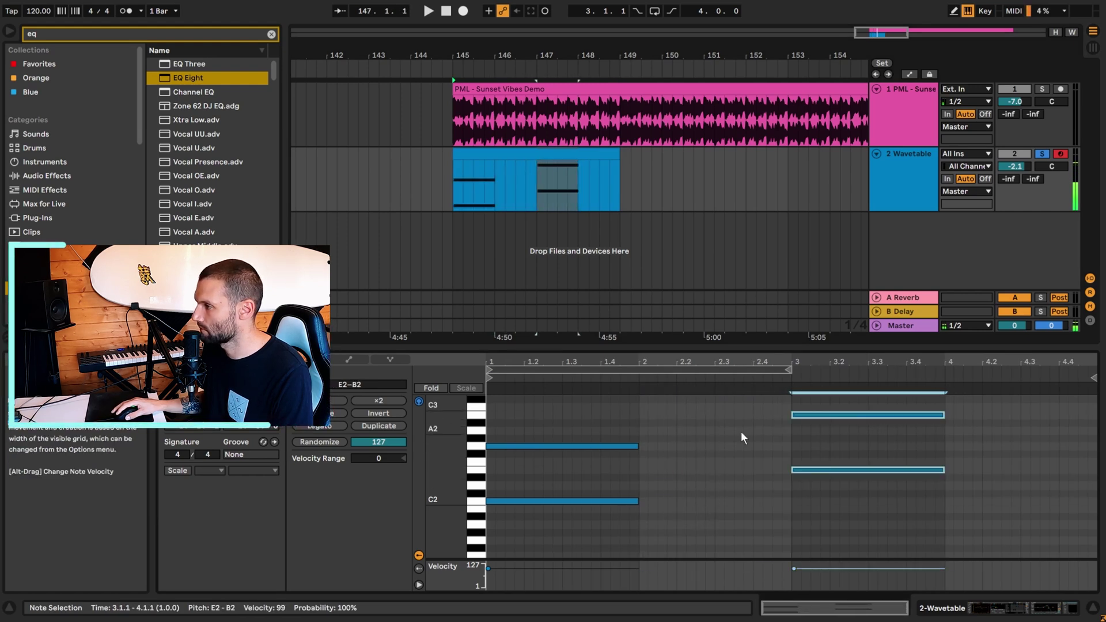
pyautogui.press('space')
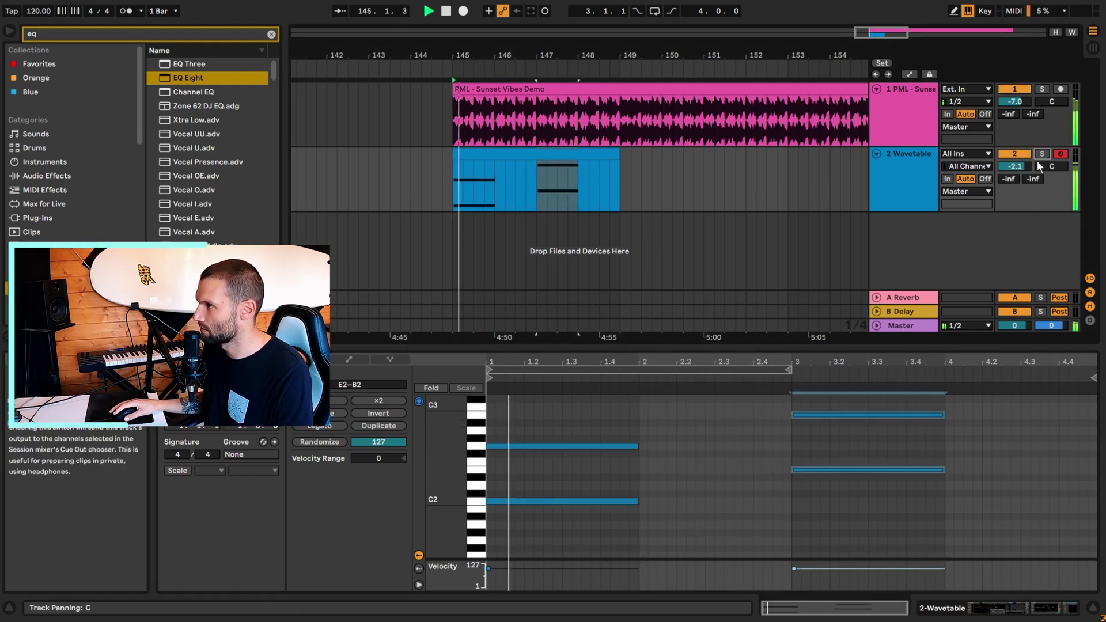
pyautogui.click(531, 181)
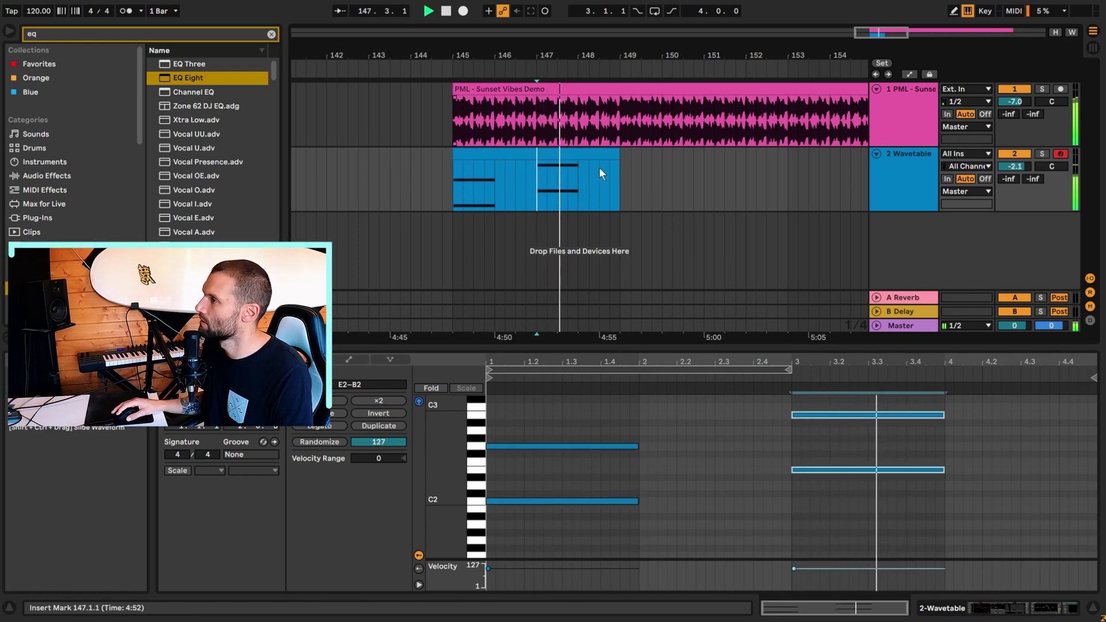
pyautogui.press('space')
# - Extend the clip further to end at bar 153 and audition the passage around bars 147–148
pyautogui.moveTo(620, 172); pyautogui.dragTo(787, 172)
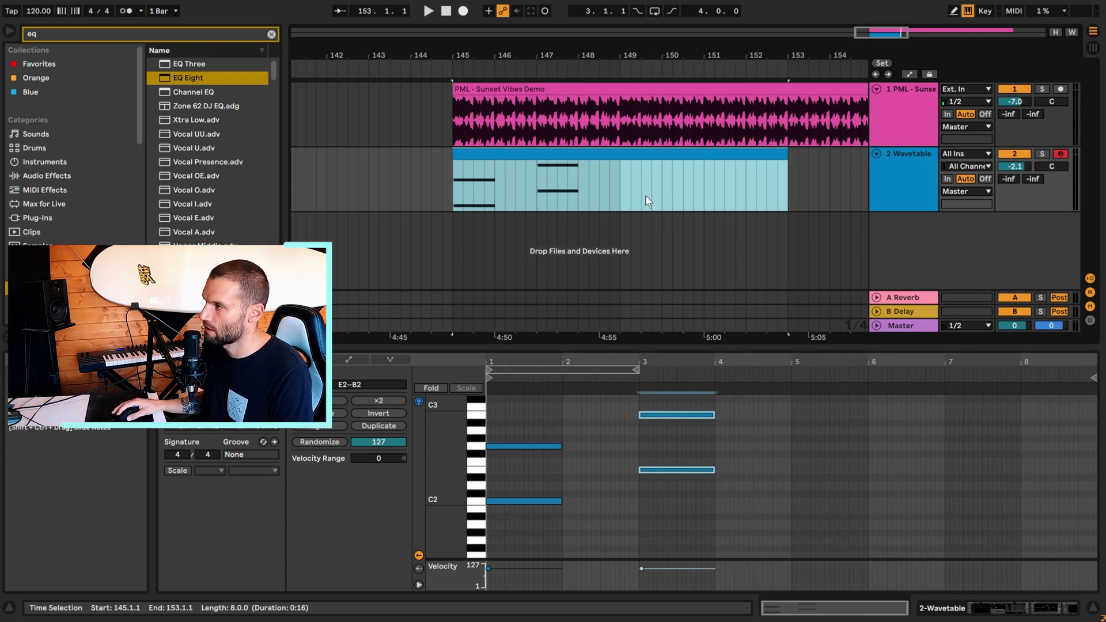
pyautogui.click(609, 190)
pyautogui.press('space')
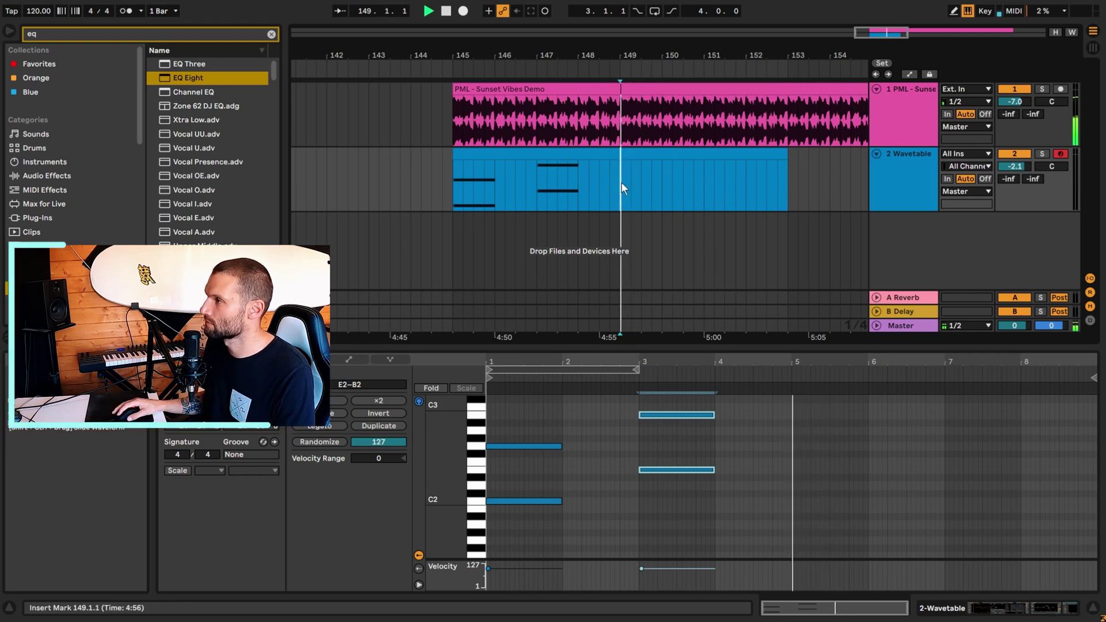
pyautogui.click(556, 187)
pyautogui.click(609, 185)
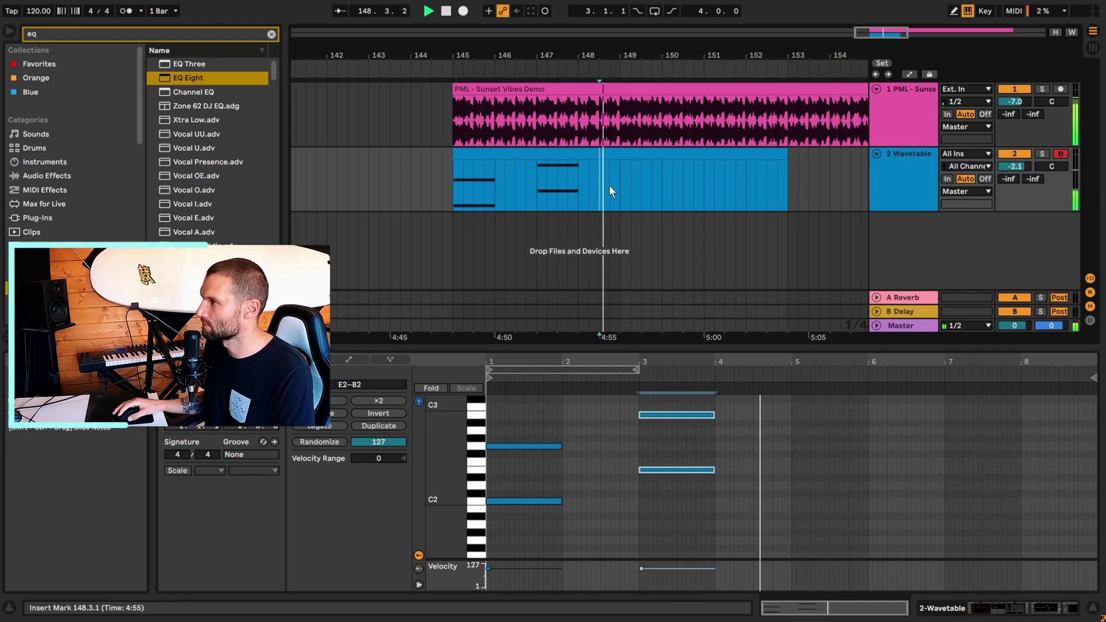
pyautogui.press('space')
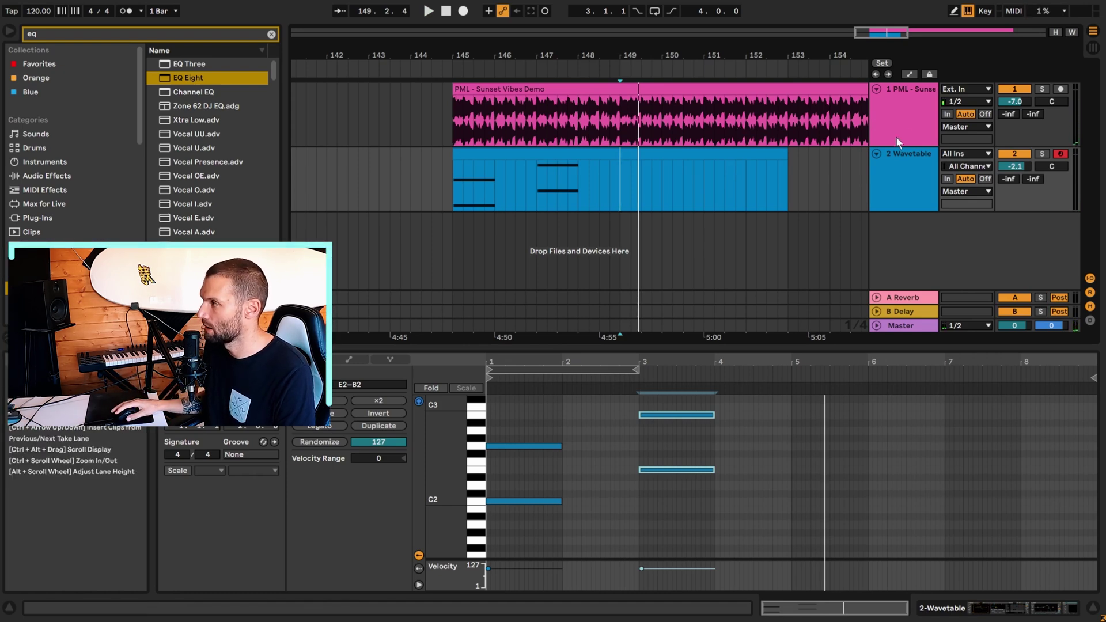
pyautogui.click(902, 124)
# - Open SPAN and play the demo from bar 149 repeatedly to read the spectrum peaks
pyautogui.click(196, 459)
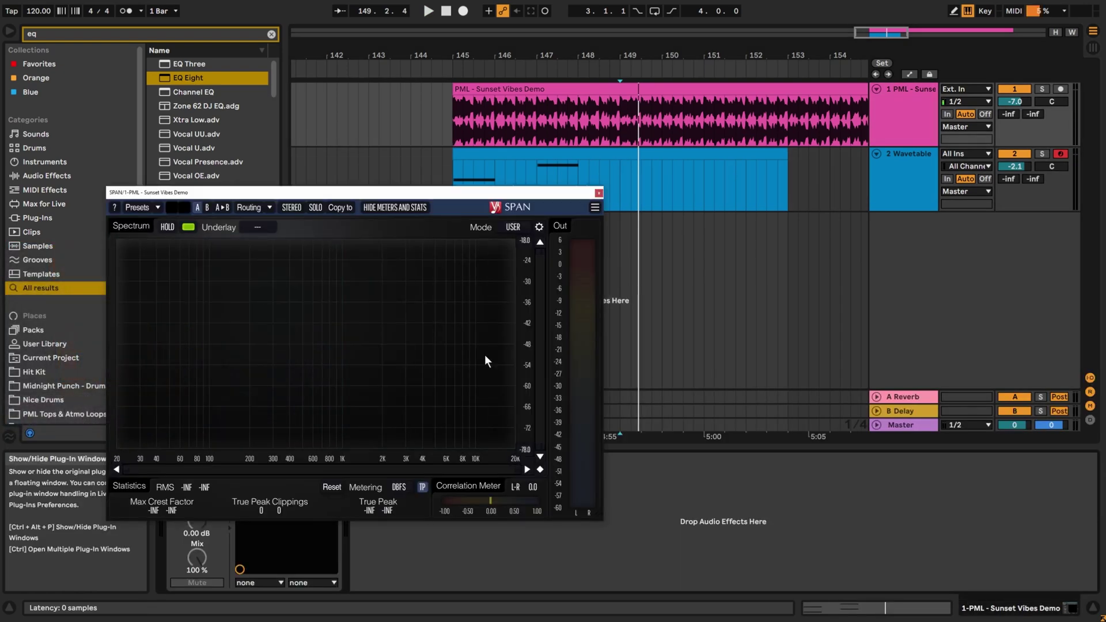
pyautogui.press('space')
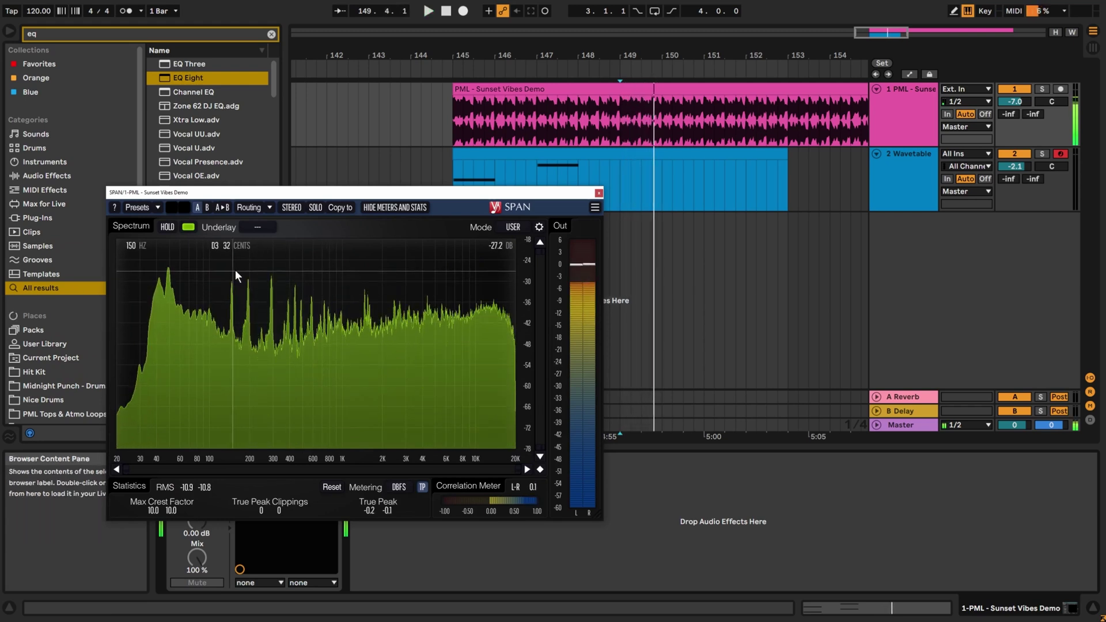
pyautogui.press('space')
pyautogui.press('space')
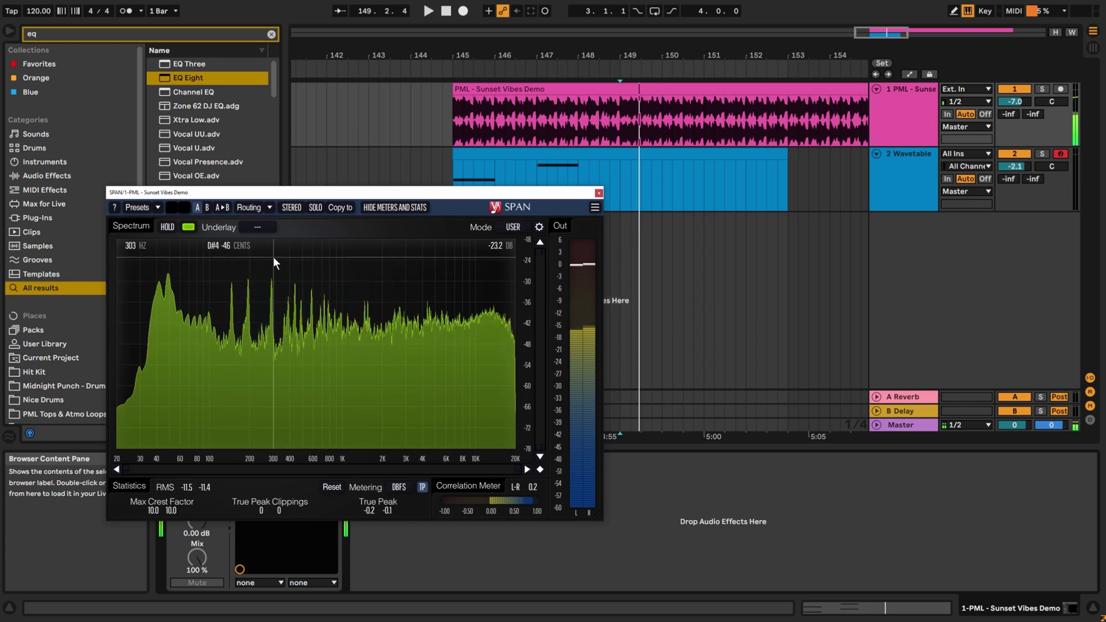
pyautogui.press('space')
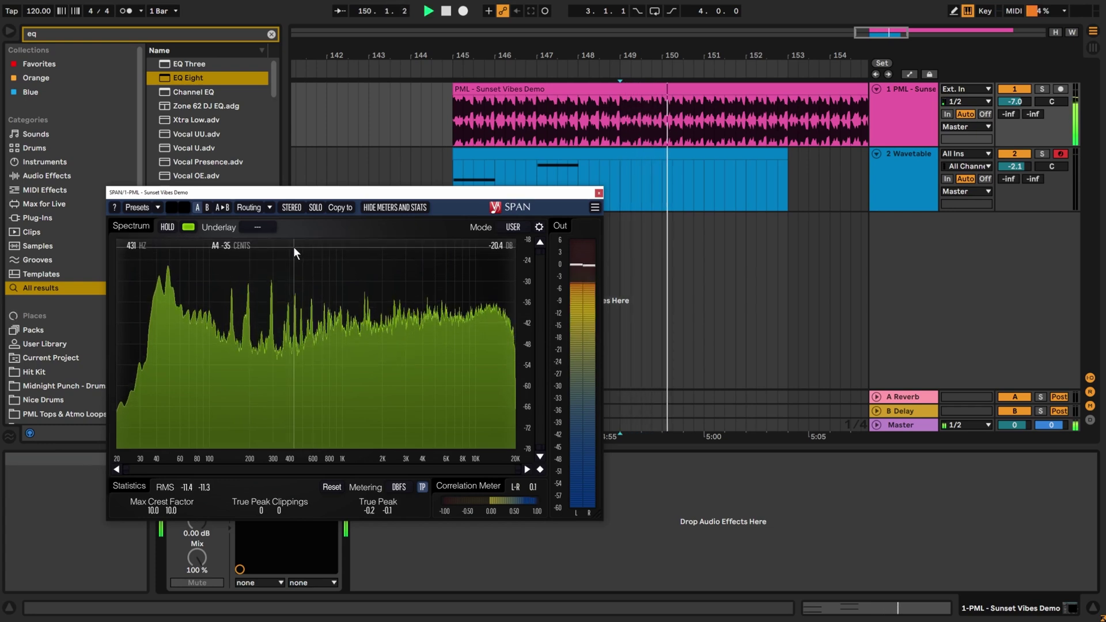
pyautogui.press('space')
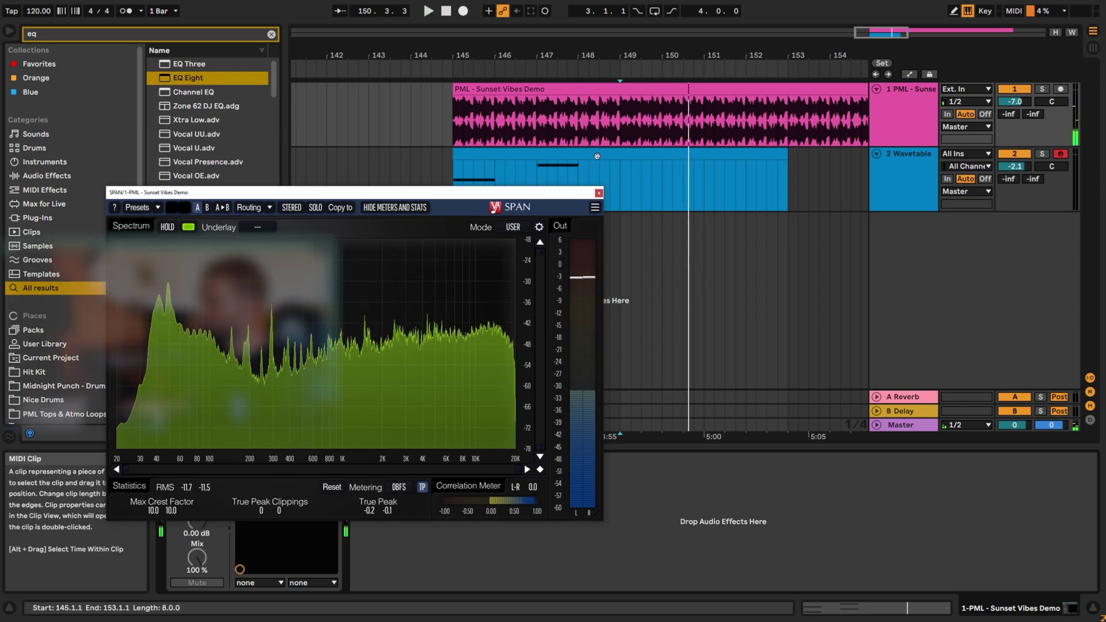
pyautogui.click(657, 190)
# - Add a one-bar note at bar 5 of the Wavetable clip and play it back from bar 151
pyautogui.click(735, 470)
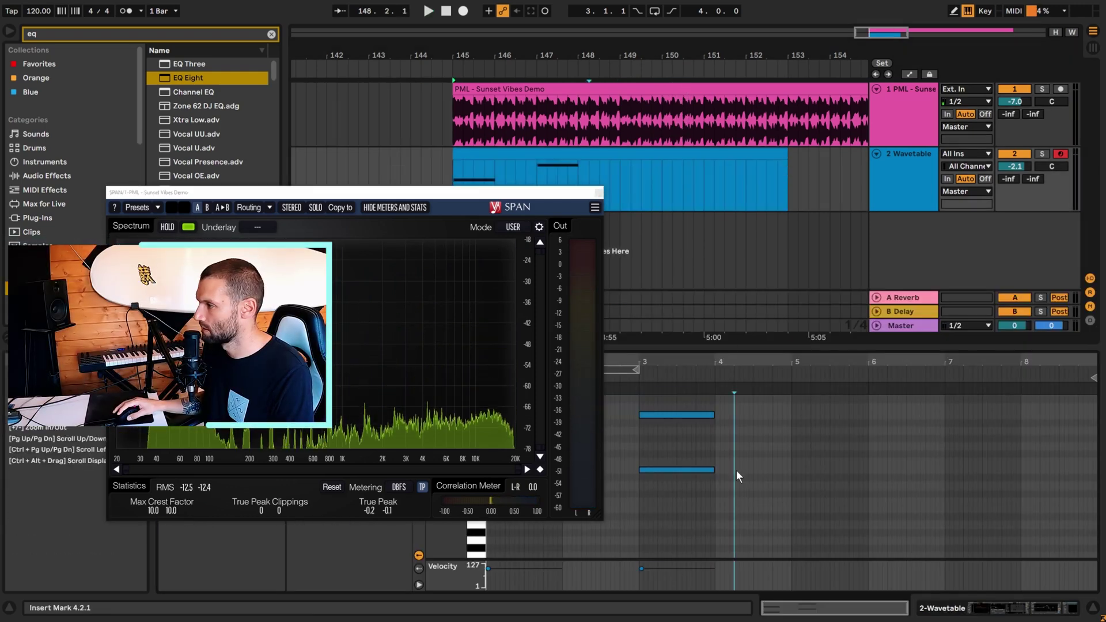
pyautogui.scroll(1, 792, 429)
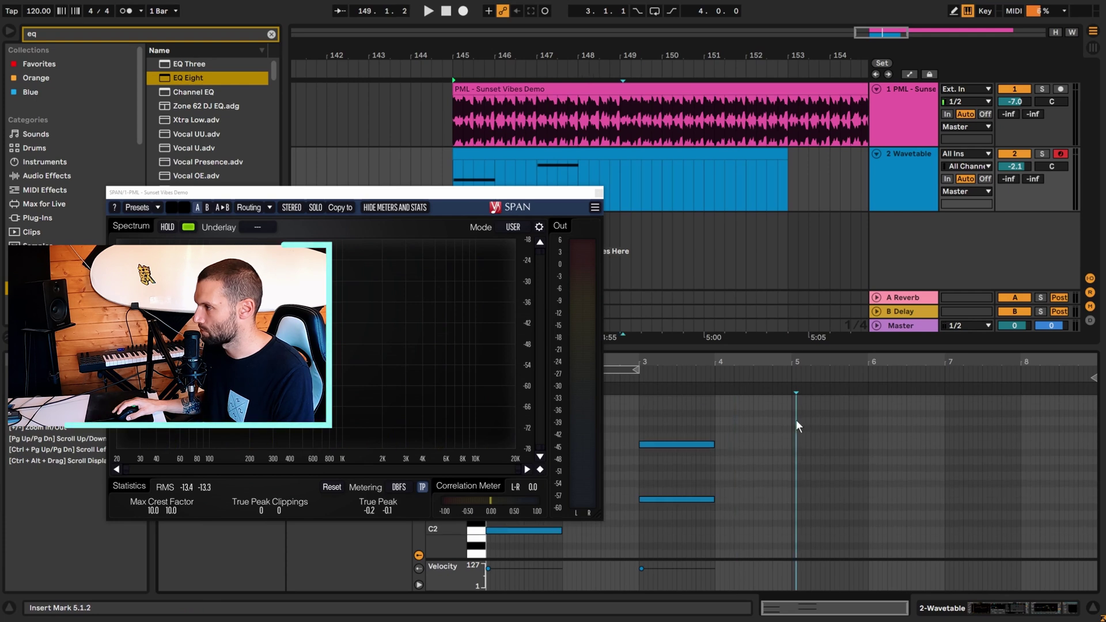
pyautogui.doubleClick(794, 421)
pyautogui.moveTo(795, 421); pyautogui.dragTo(893, 422)
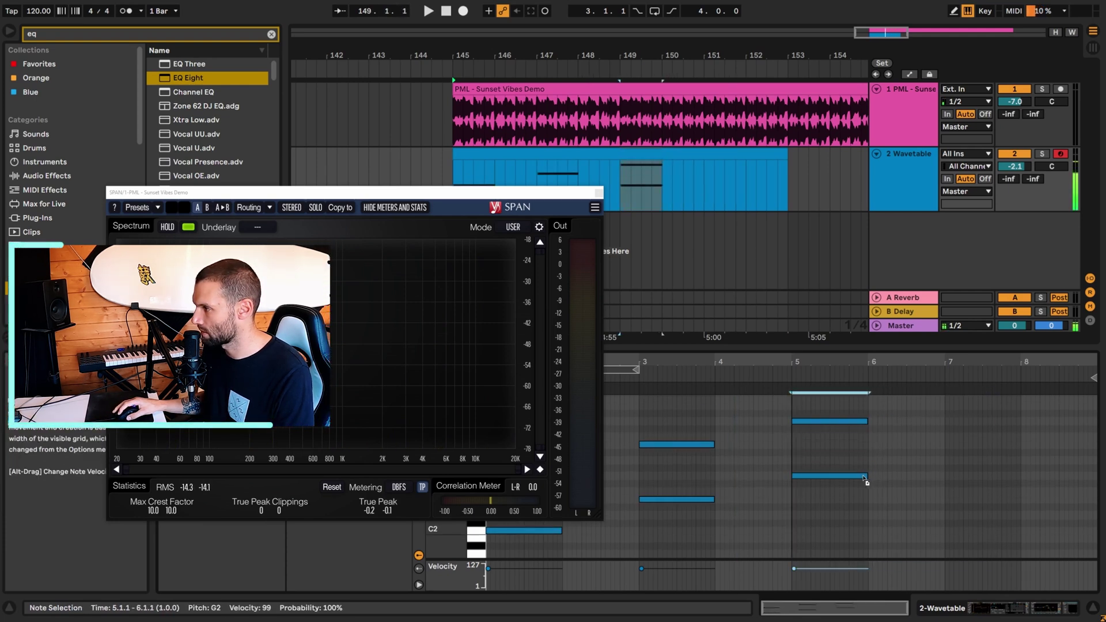
pyautogui.press('space')
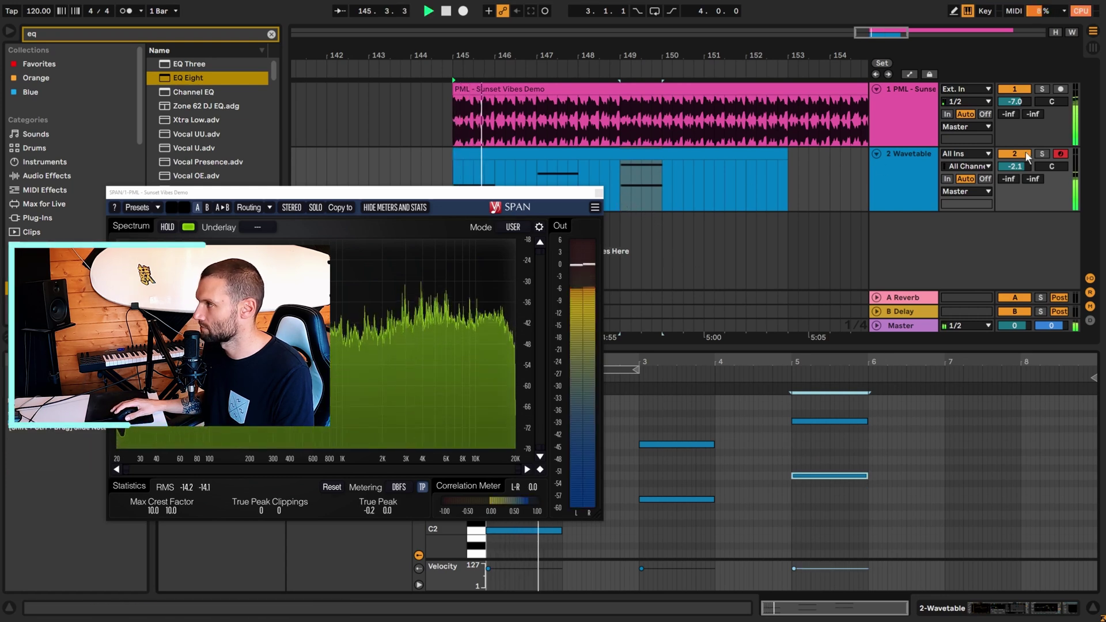
pyautogui.click(611, 167)
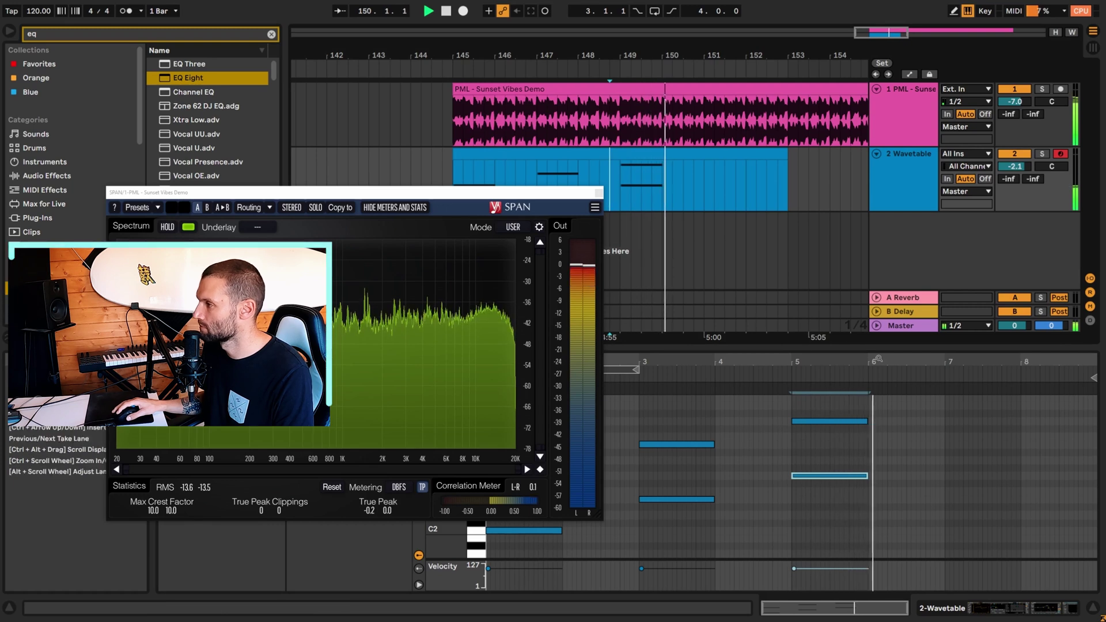
pyautogui.click(702, 185)
pyautogui.press('space')
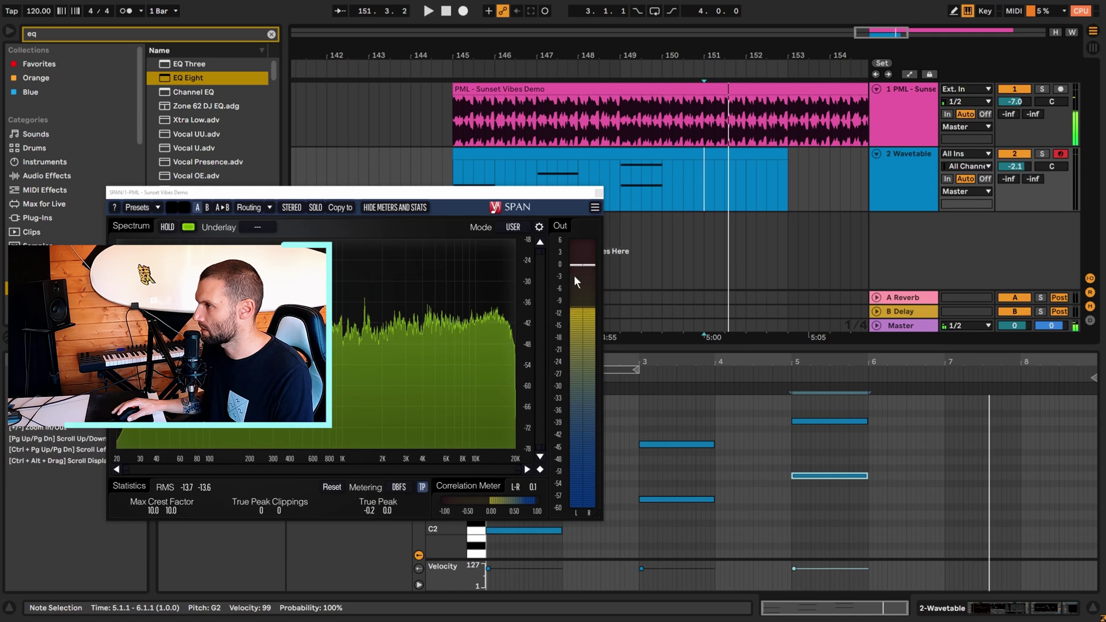
pyautogui.moveTo(530, 201); pyautogui.dragTo(419, 71)
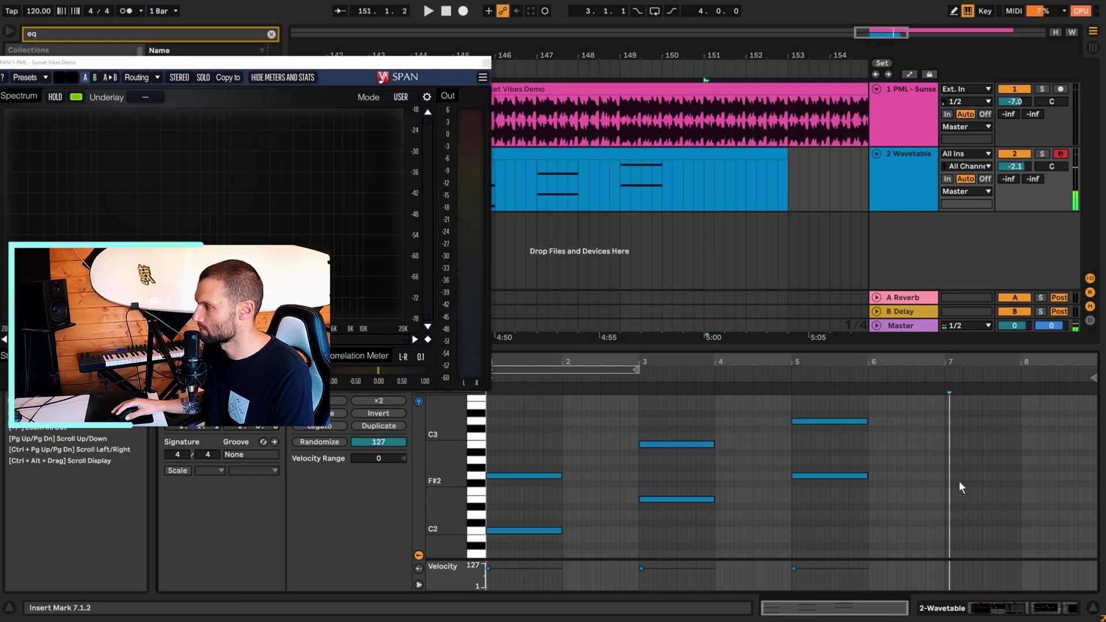
# - Paste the bar-1 C2–G2 chord into bar 7, play it, and close the SPAN window
pyautogui.hotkey('ctrl', 'v')
pyautogui.press('space')
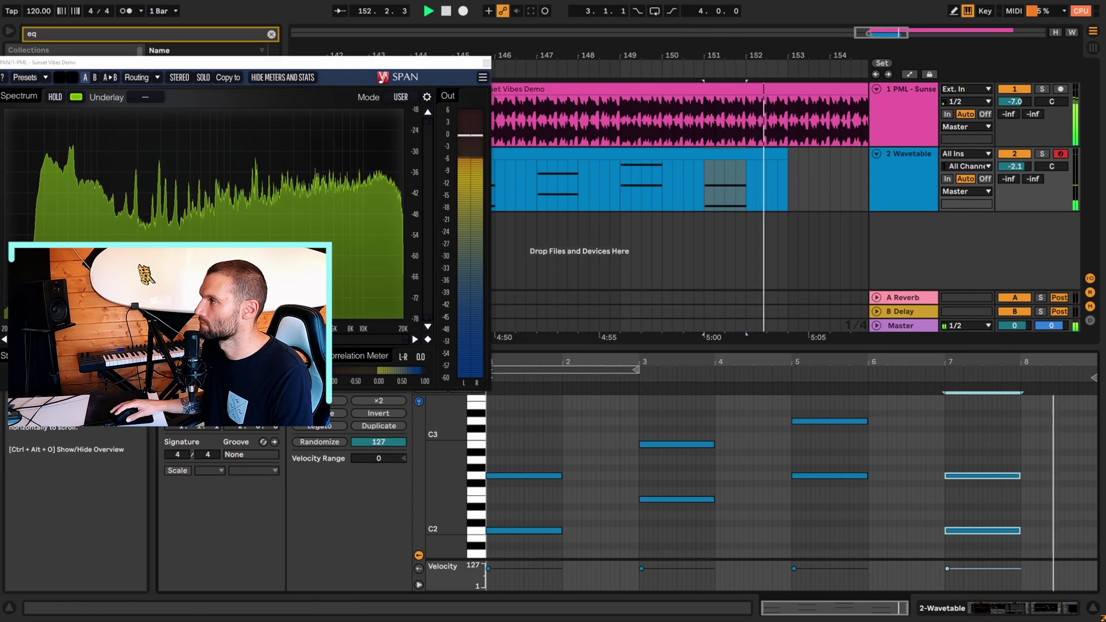
pyautogui.moveTo(688, 55); pyautogui.dragTo(688, 37)
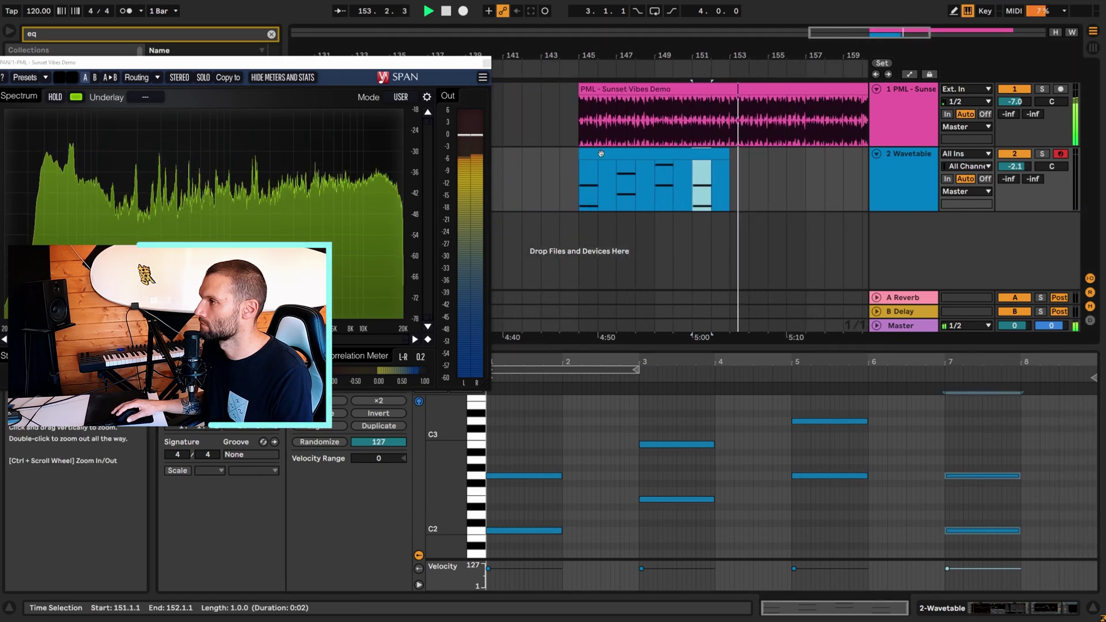
pyautogui.click(486, 63)
pyautogui.click(634, 154)
pyautogui.click(885, 177)
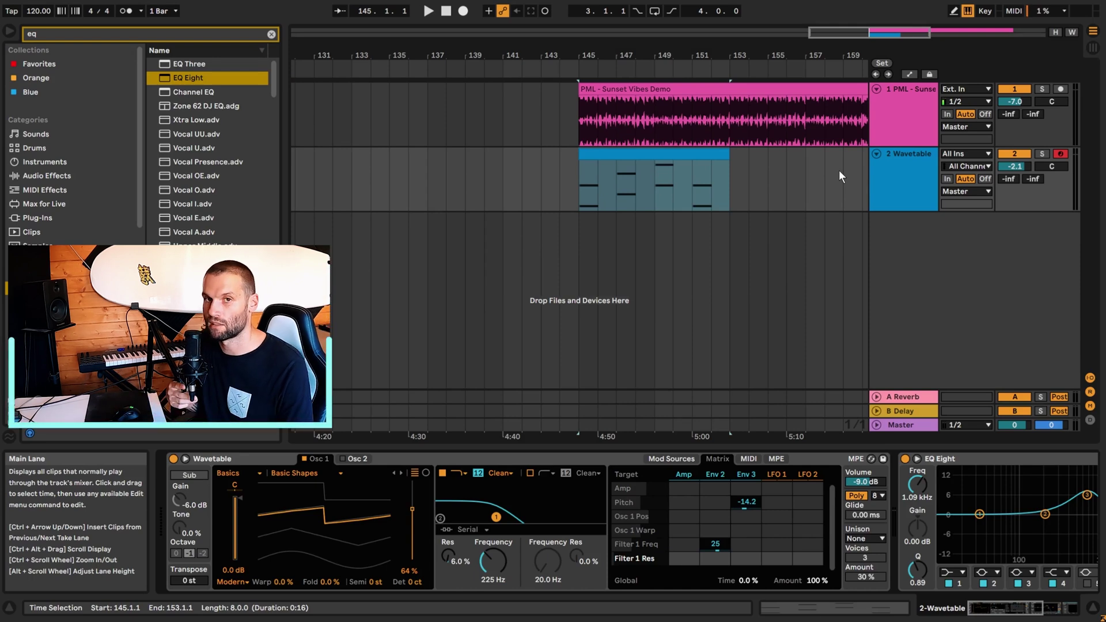
# - Select bars 145–153 of the PML - Sunset Vibes Demo audio and split the clip there
pyautogui.click(690, 139)
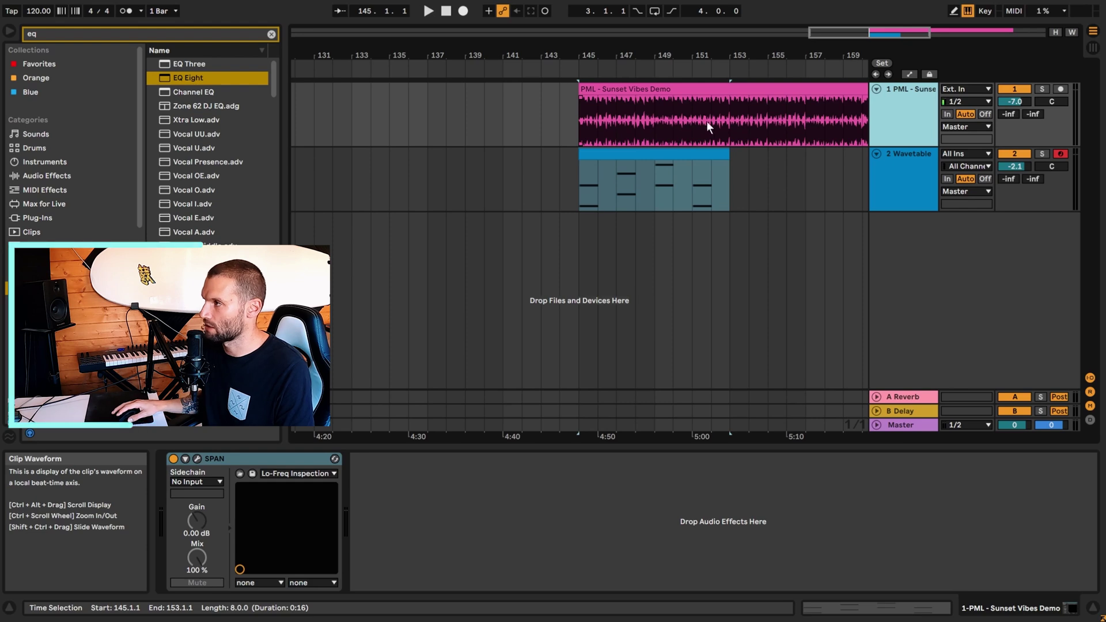
pyautogui.rightClick(680, 93)
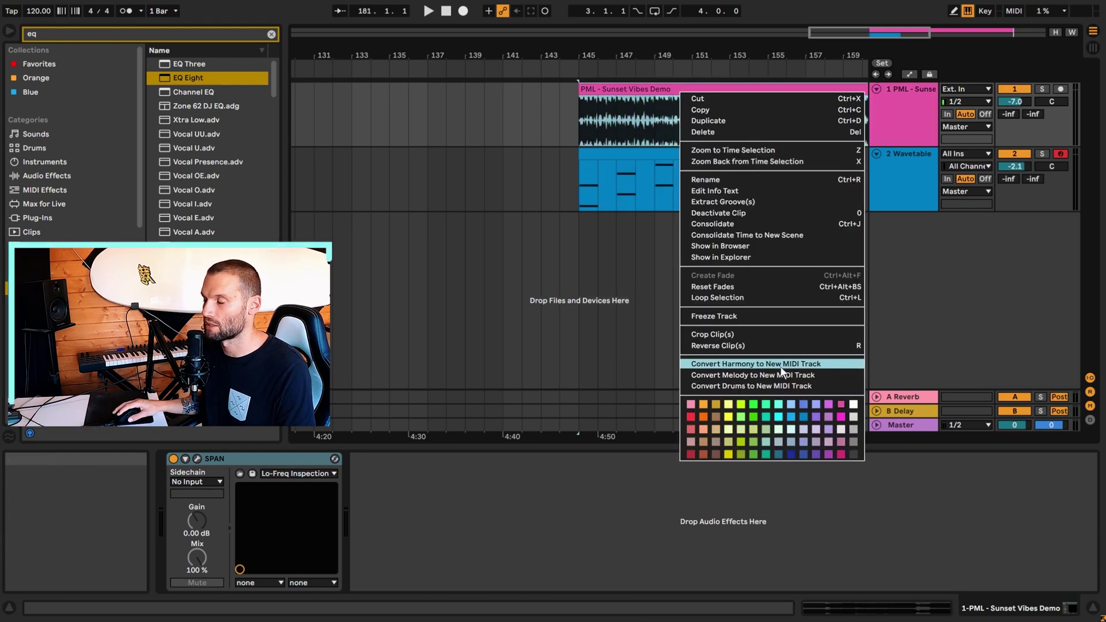
pyautogui.press('Escape')
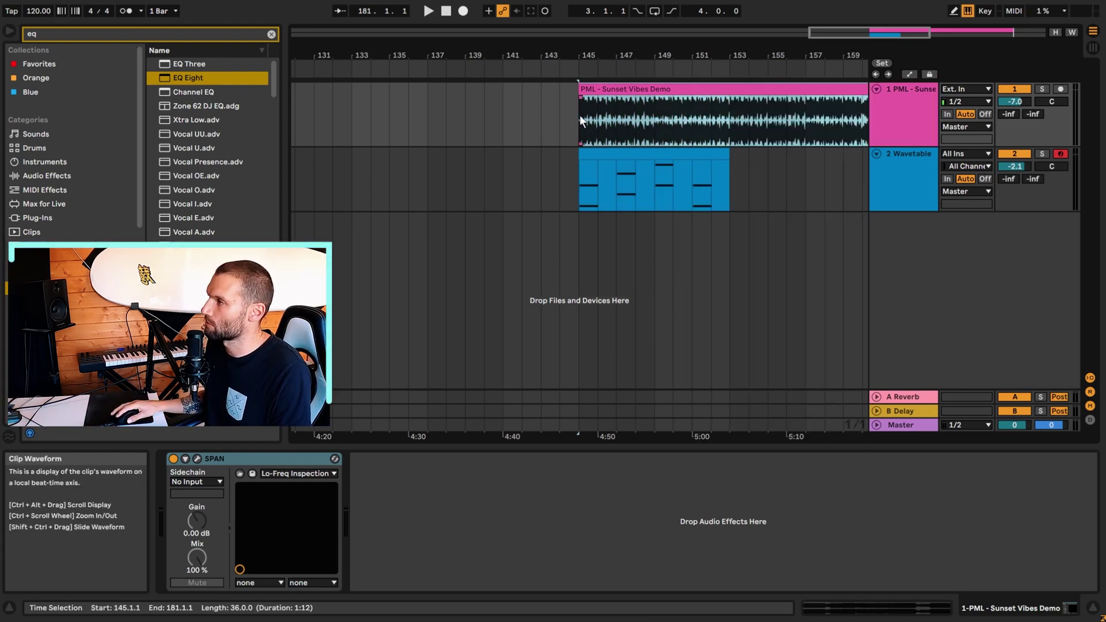
pyautogui.moveTo(578, 115); pyautogui.dragTo(722, 122)
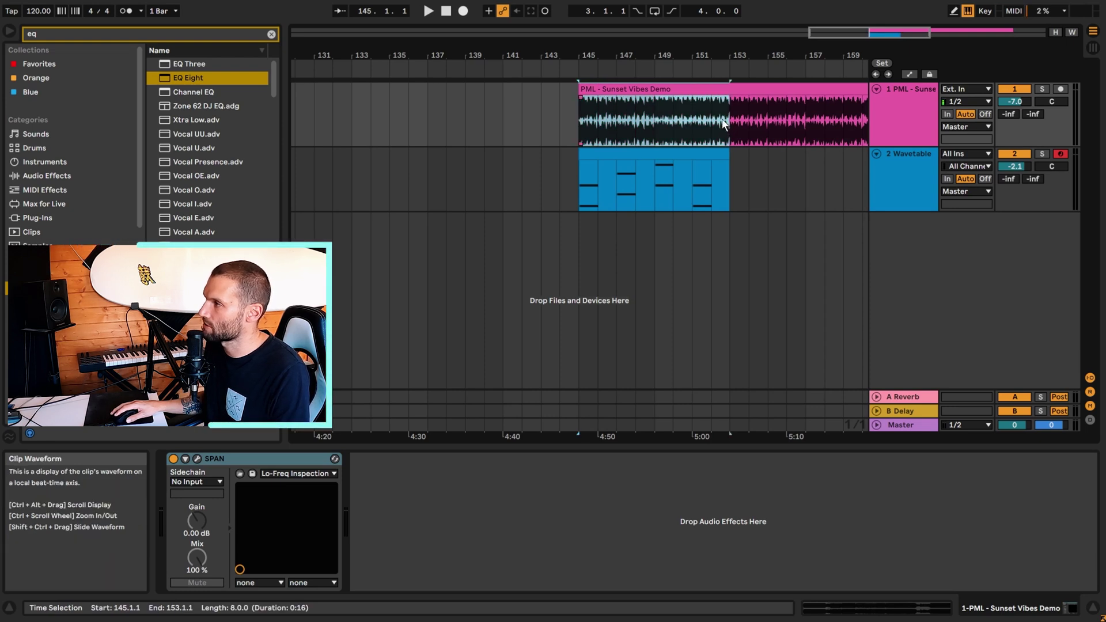
pyautogui.hotkey('ctrl', 'e')
pyautogui.moveTo(836, 35); pyautogui.dragTo(562, 112)
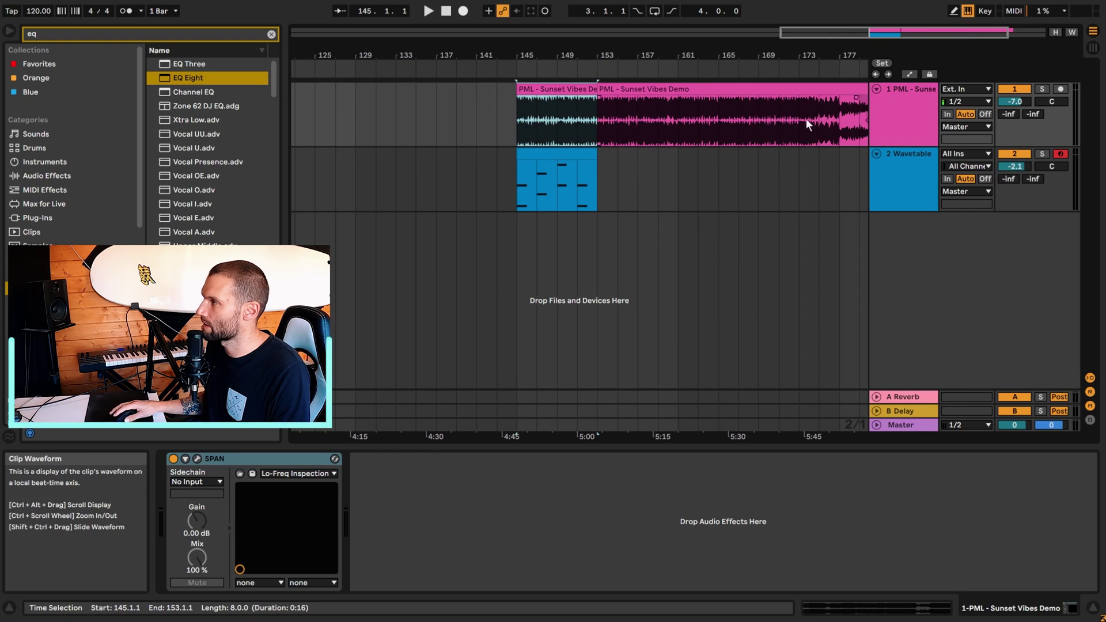
# - Select the consolidated bars 145–153 audio clip and bring up its conversion menu
pyautogui.click(511, 120)
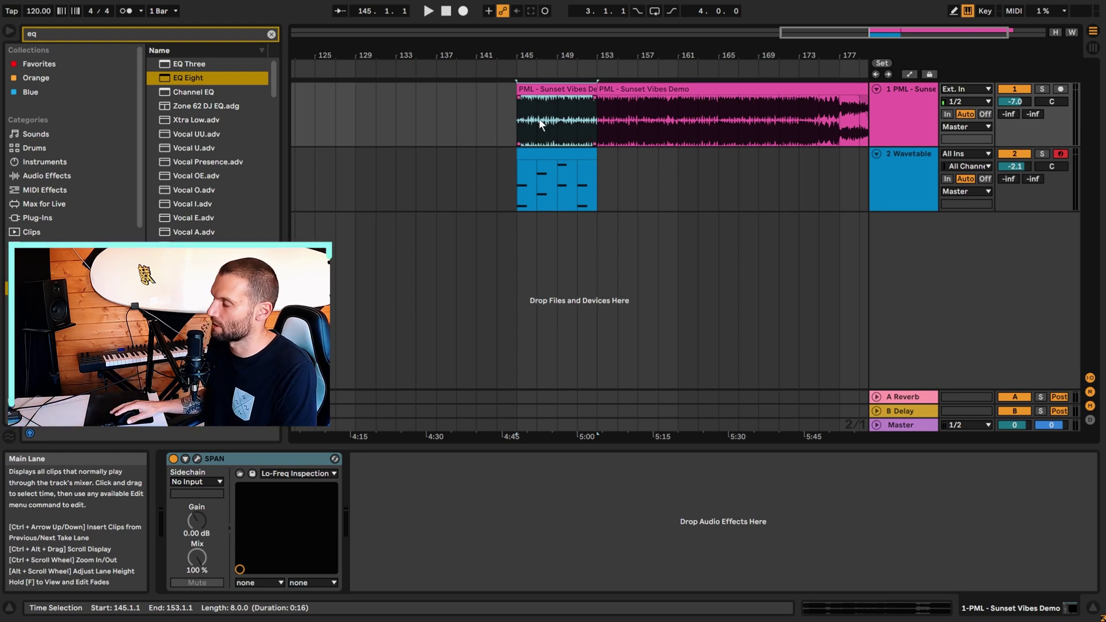
pyautogui.click(558, 91)
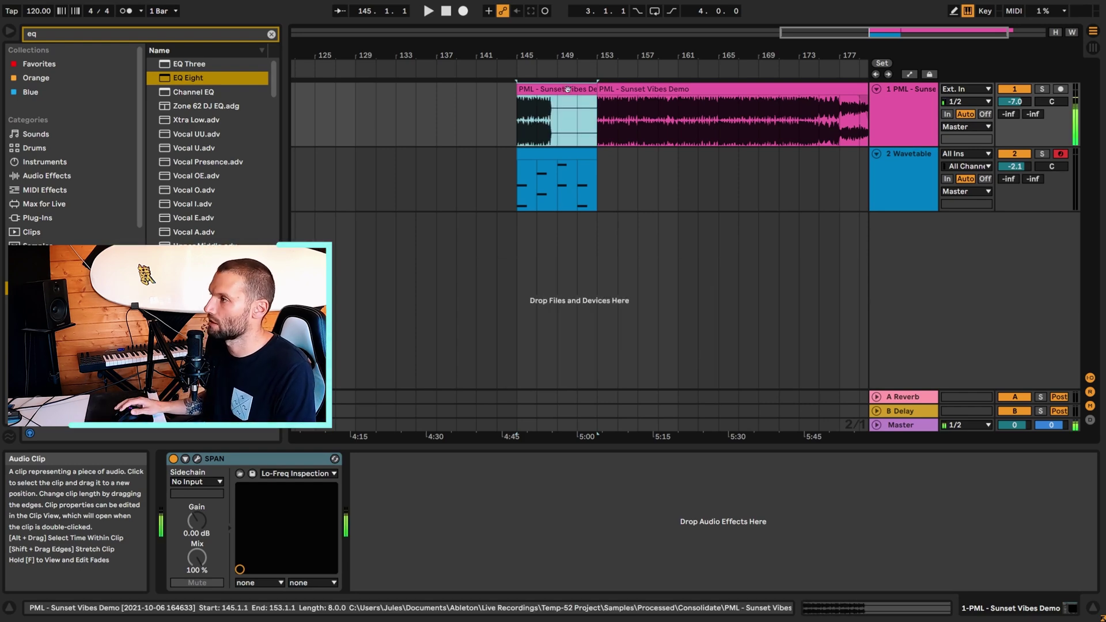
pyautogui.doubleClick(571, 93)
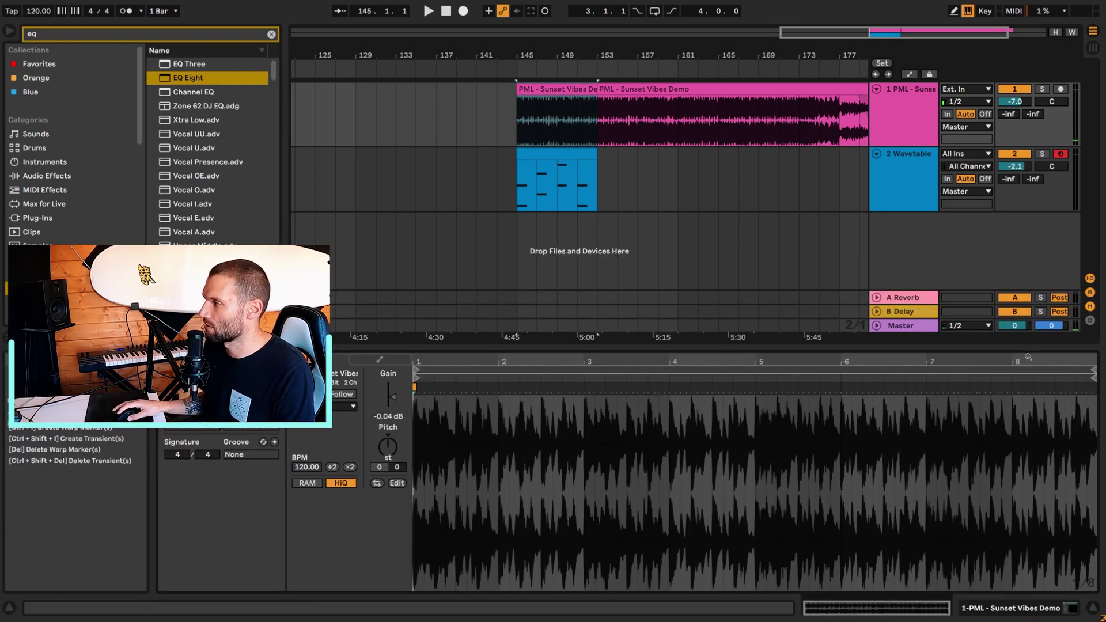
pyautogui.click(521, 125)
pyautogui.rightClick(546, 91)
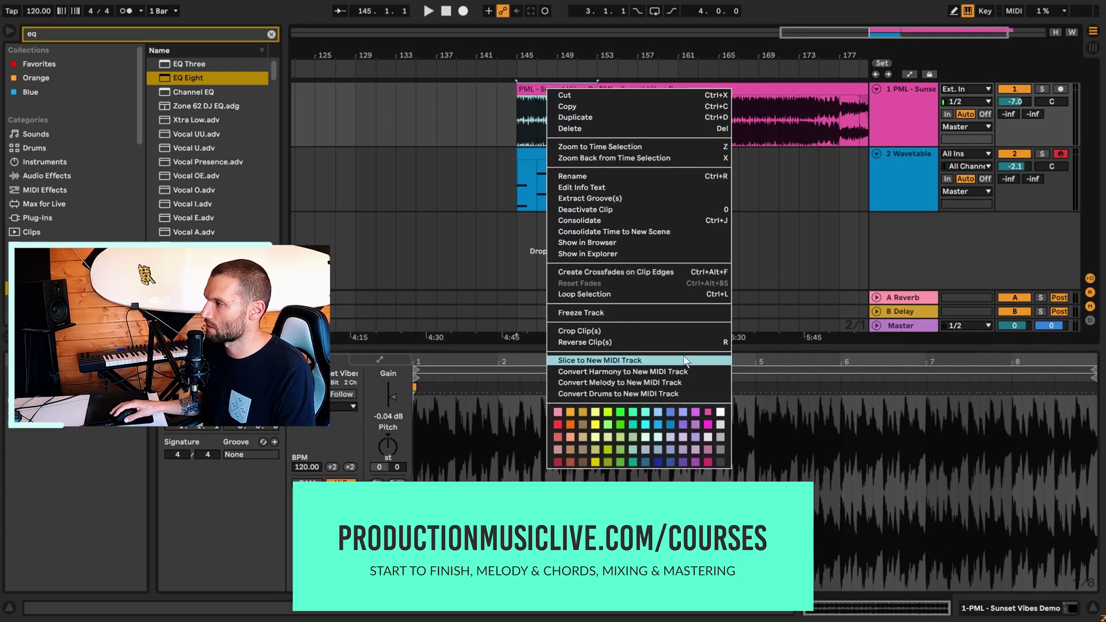
# - Convert the clip's harmony to a new Harmony to MIDI track and unfold that track
pyautogui.click(662, 372)
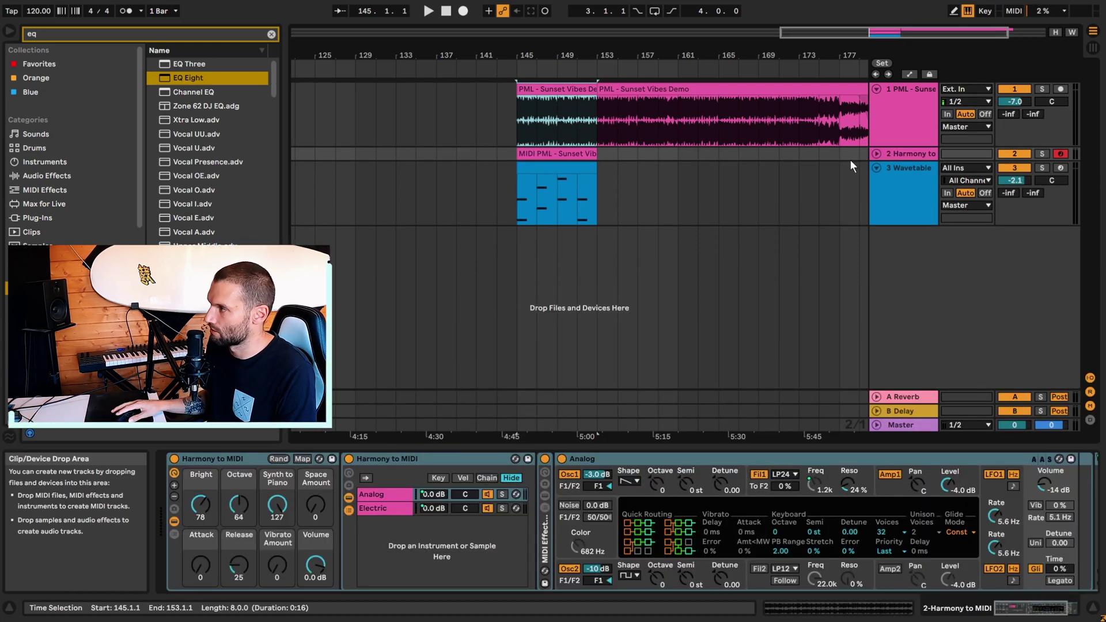
pyautogui.click(875, 153)
# - Open the Harmony to MIDI clip, solo its track, and delete stray low notes in bars 1–2
pyautogui.doubleClick(548, 154)
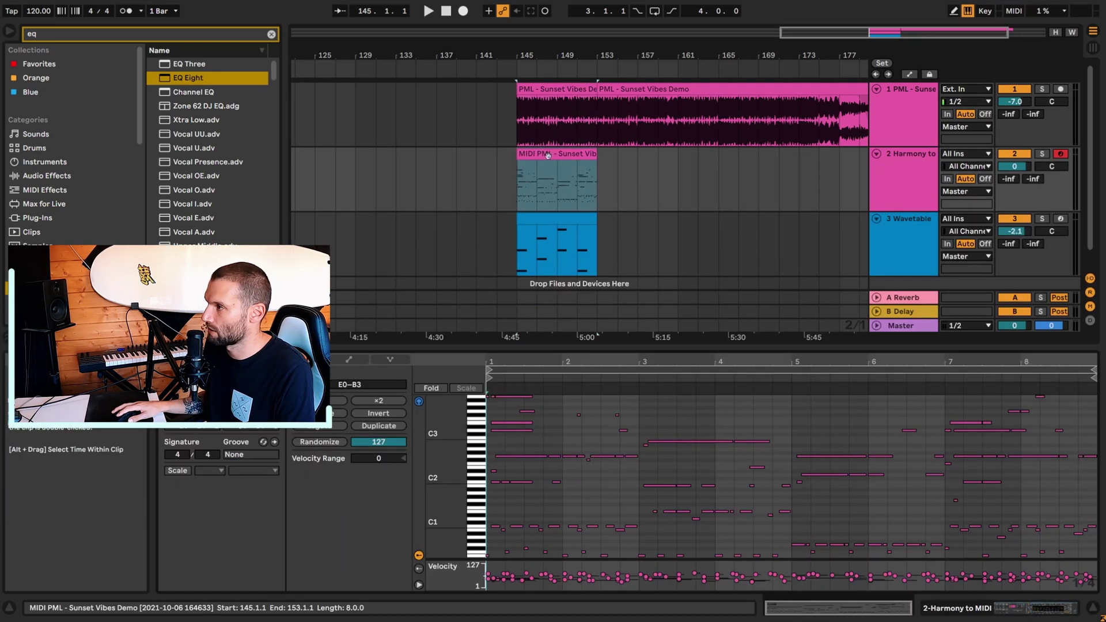
pyautogui.click(1041, 153)
pyautogui.press('space')
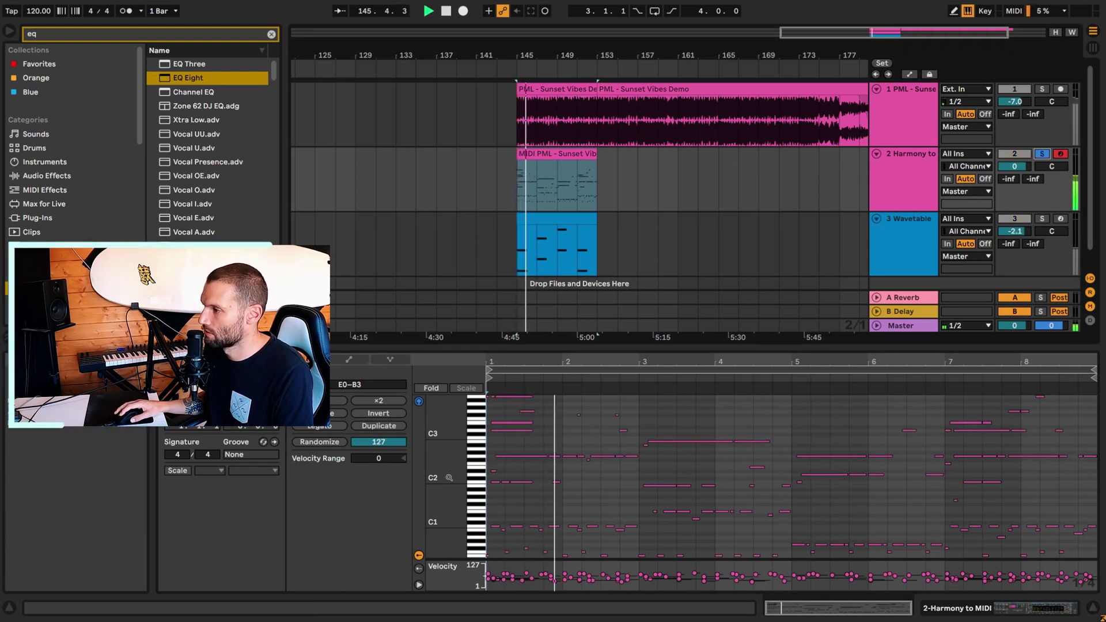
pyautogui.moveTo(446, 495); pyautogui.dragTo(438, 509)
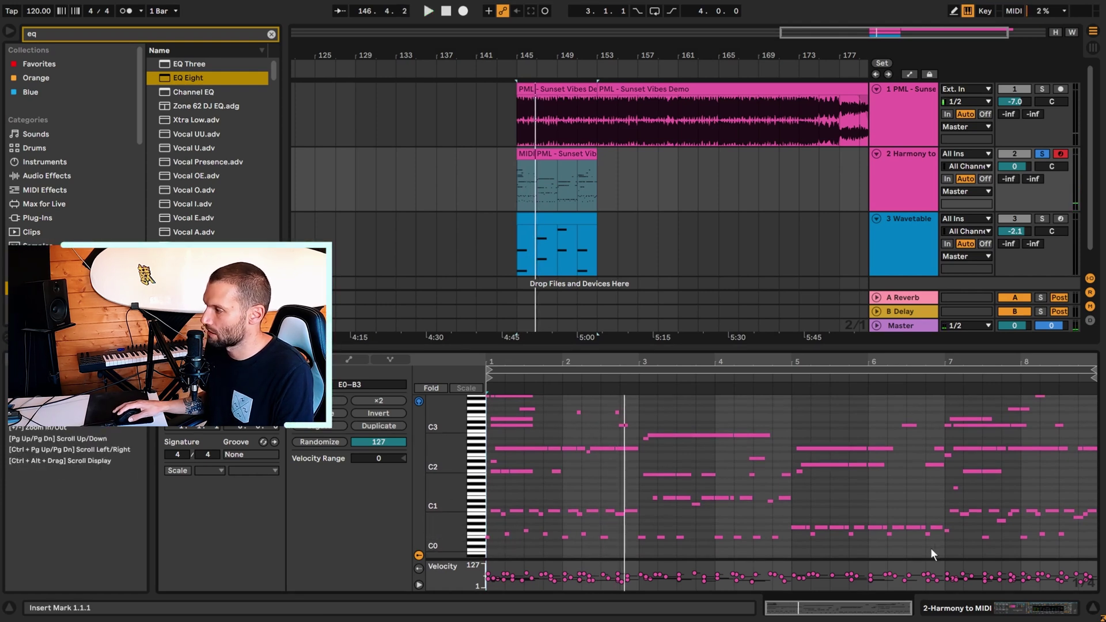
pyautogui.click(492, 528)
pyautogui.moveTo(603, 548); pyautogui.dragTo(627, 563)
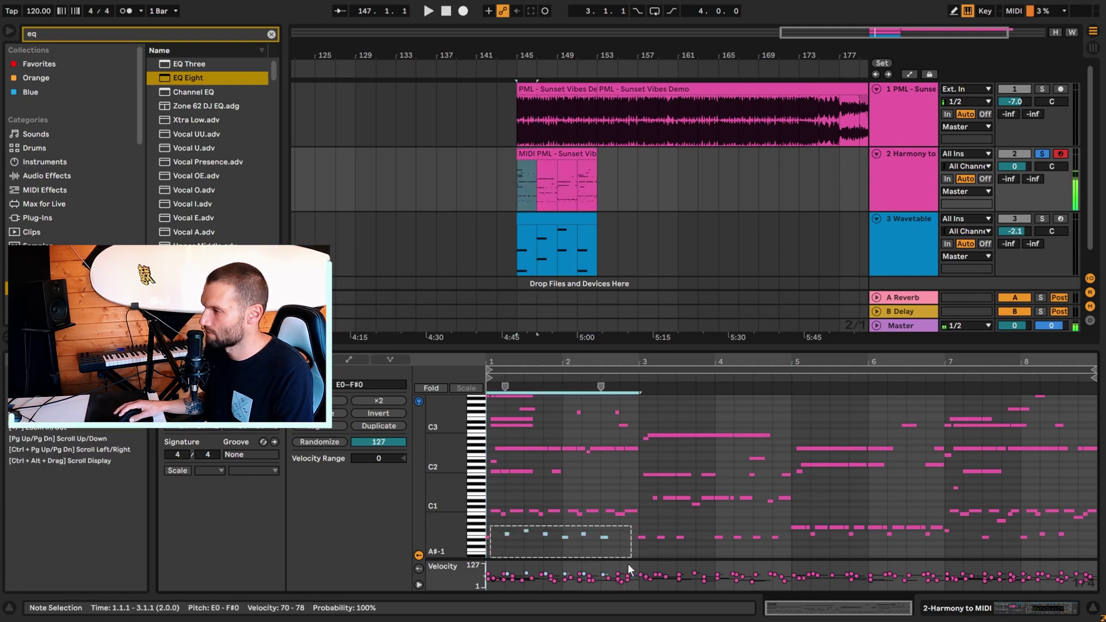
pyautogui.press('Delete')
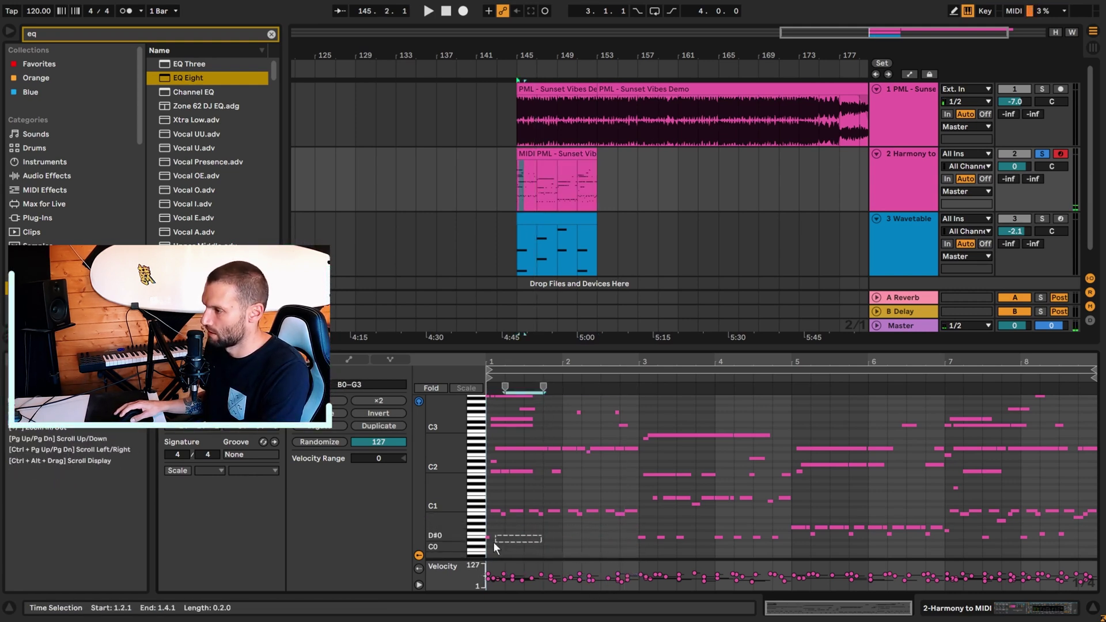
# - Delete the highest notes at the clip start and three notes near bar 2
pyautogui.scroll(2, 551, 531)
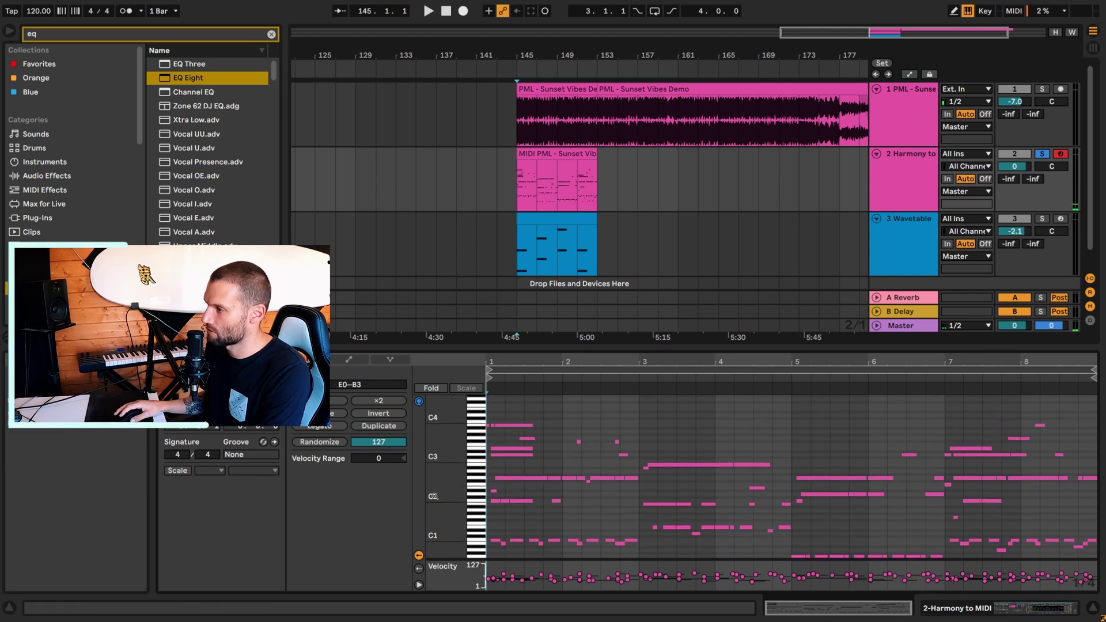
pyautogui.moveTo(482, 499); pyautogui.dragTo(575, 493)
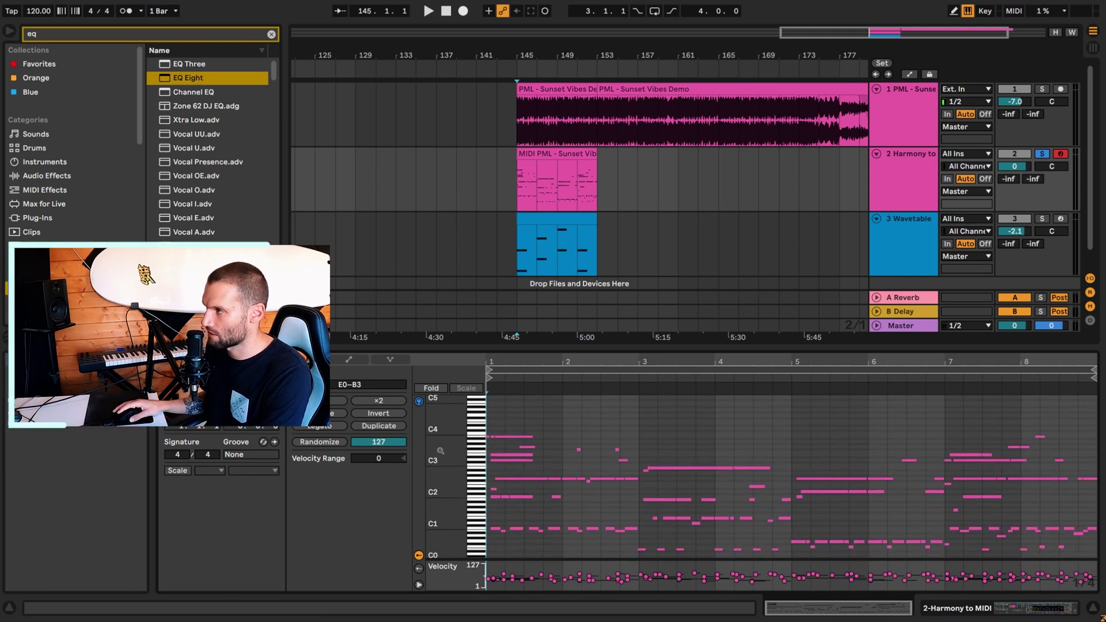
pyautogui.press('space')
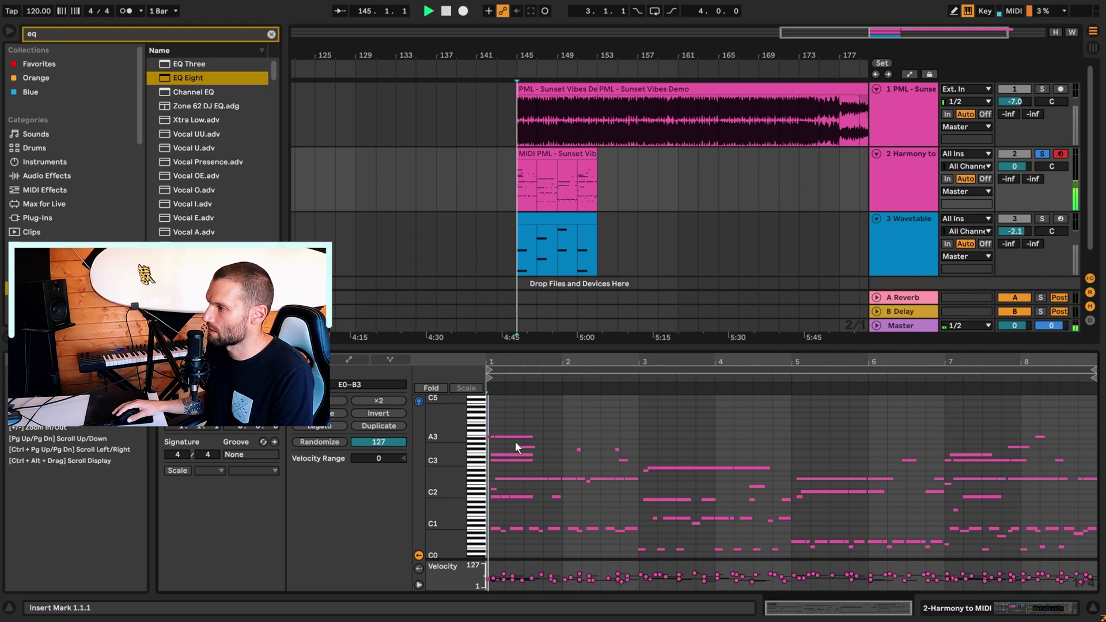
pyautogui.press('space')
pyautogui.moveTo(491, 425); pyautogui.dragTo(536, 471)
pyautogui.press('Delete')
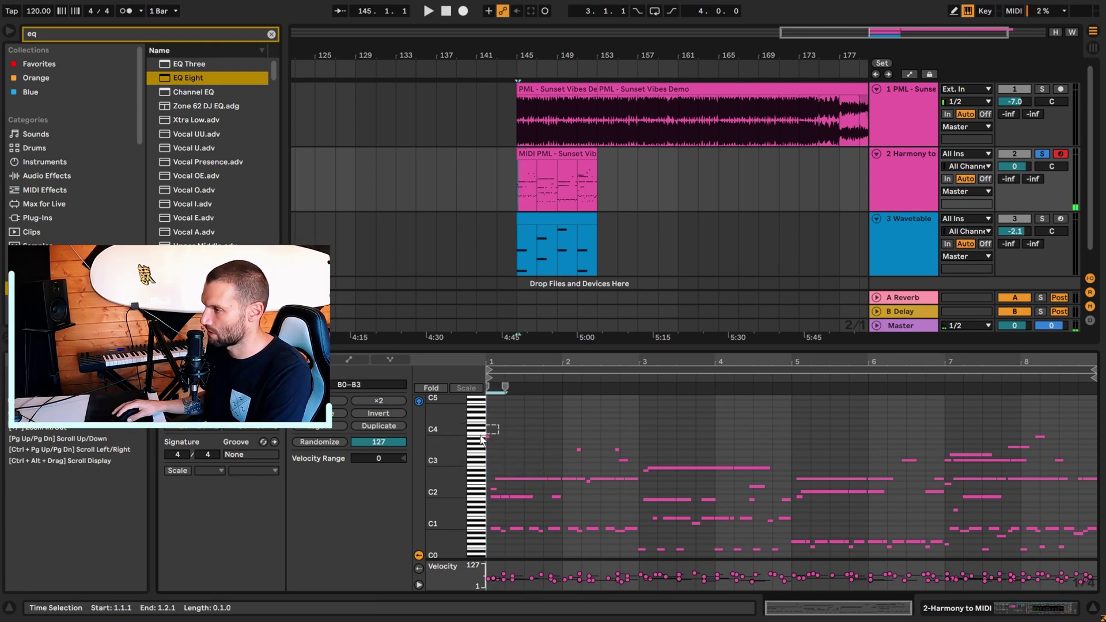
pyautogui.moveTo(545, 432); pyautogui.dragTo(627, 464)
pyautogui.press('Delete')
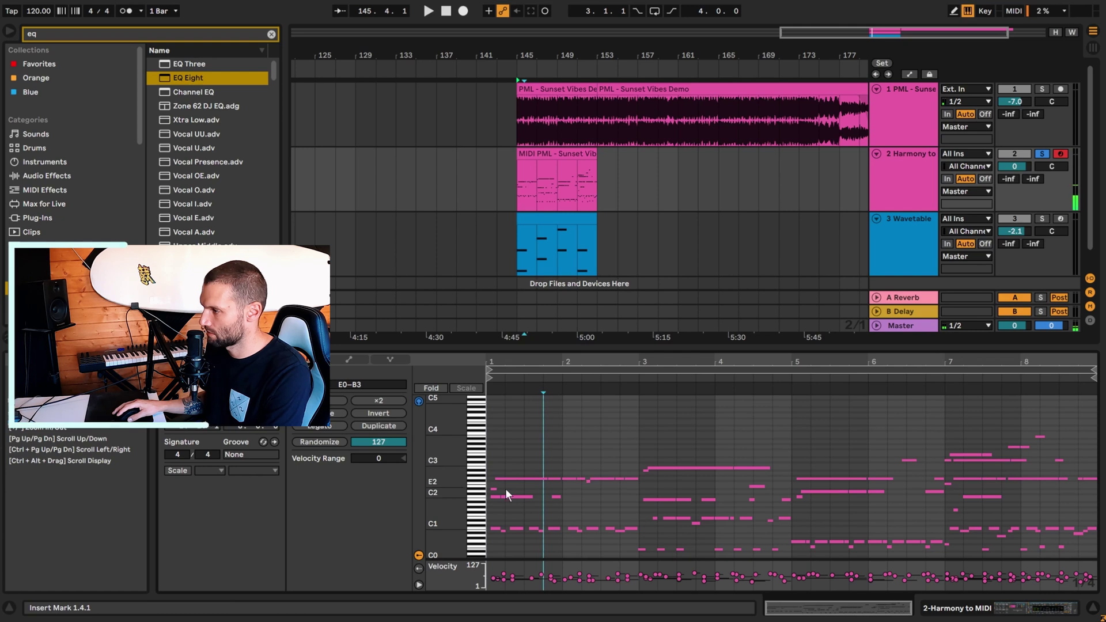
pyautogui.press('space')
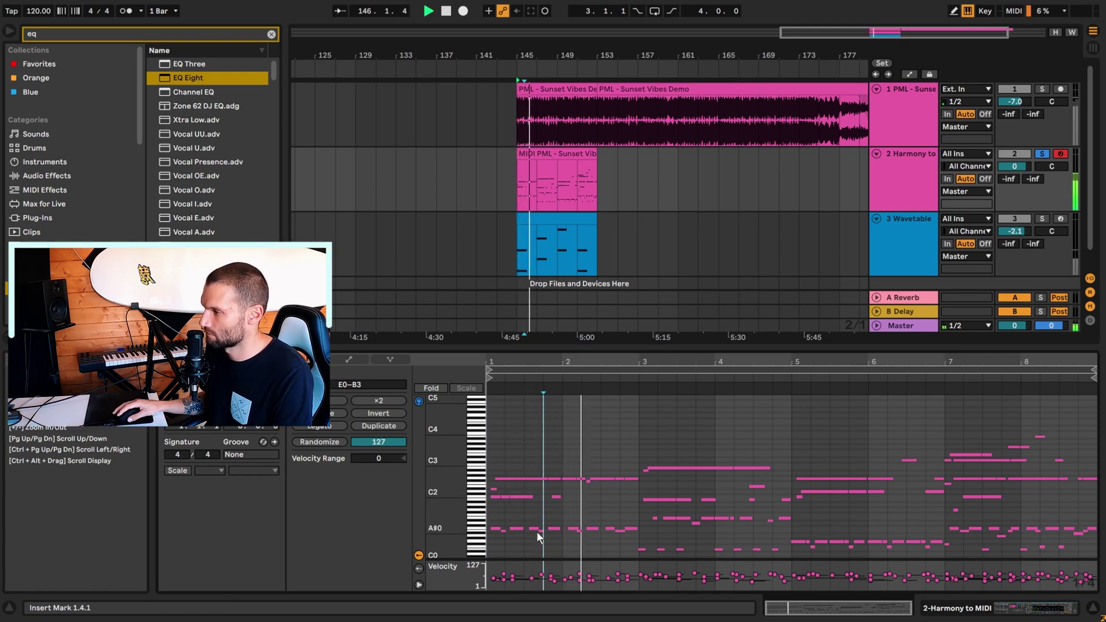
# - Delete the C1-row notes across bars 1–2, then replay and inspect the C2–G2 notes
pyautogui.click(518, 528)
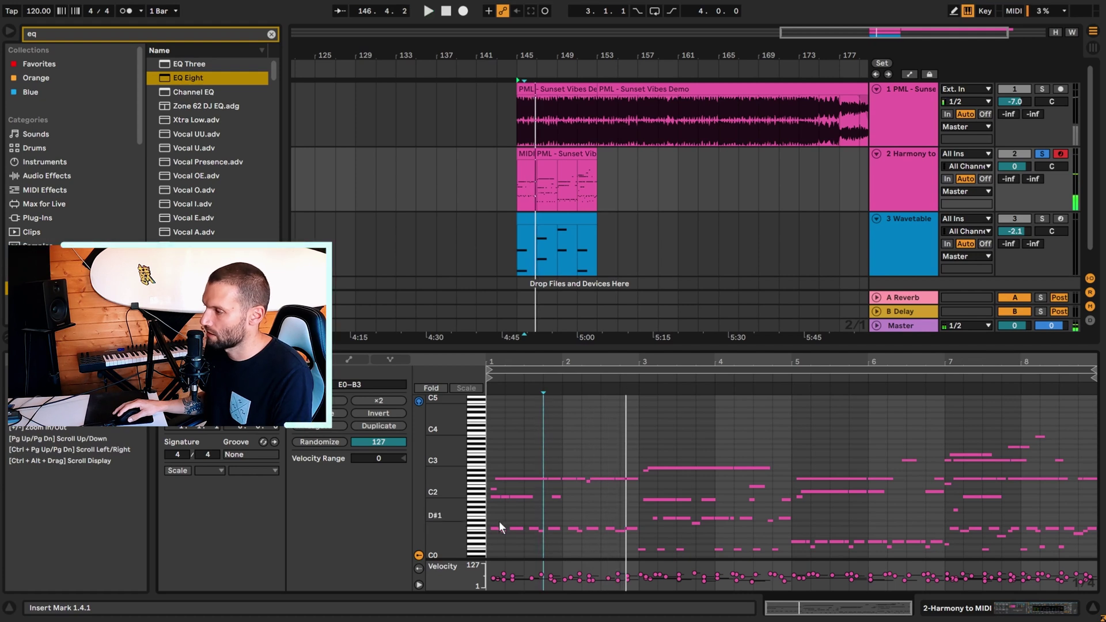
pyautogui.moveTo(494, 520); pyautogui.dragTo(628, 540)
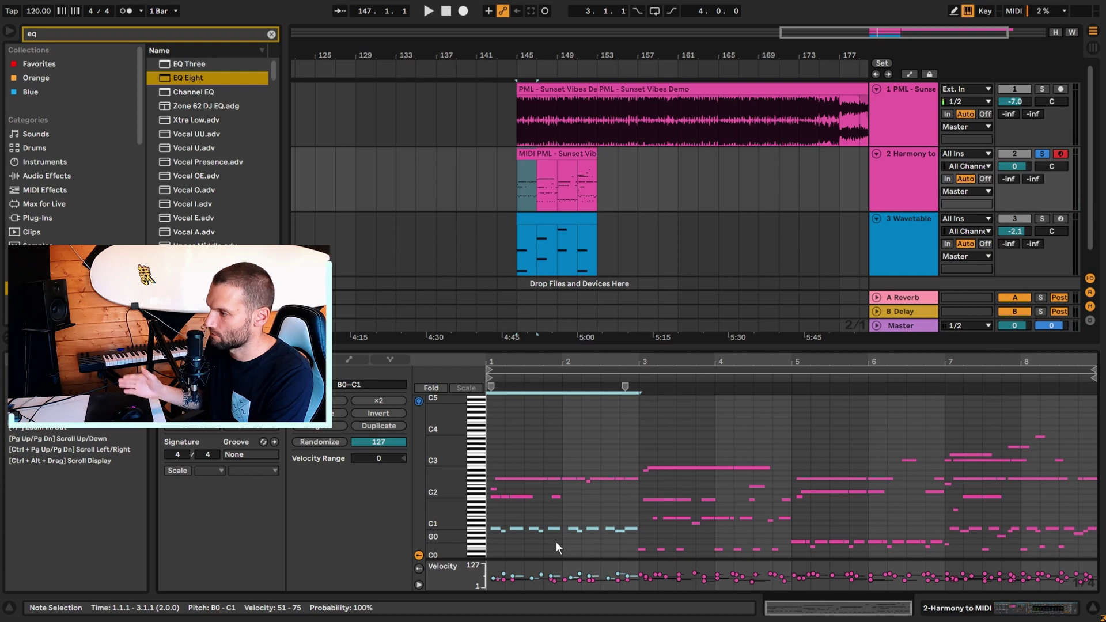
pyautogui.press('Delete')
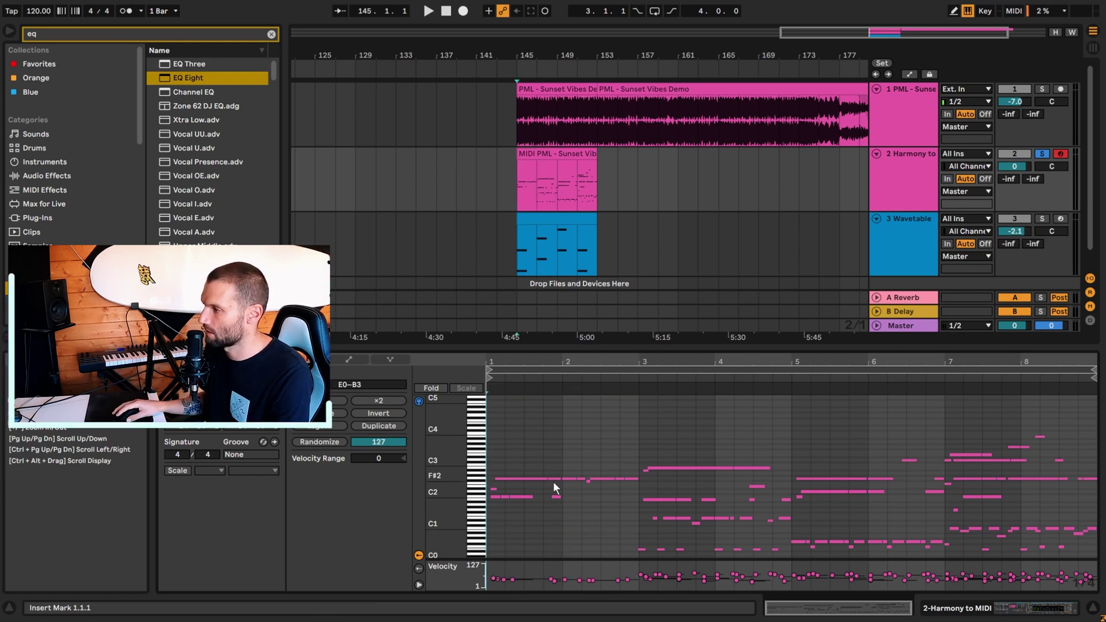
pyautogui.press('space')
pyautogui.click(521, 494)
pyautogui.press('space')
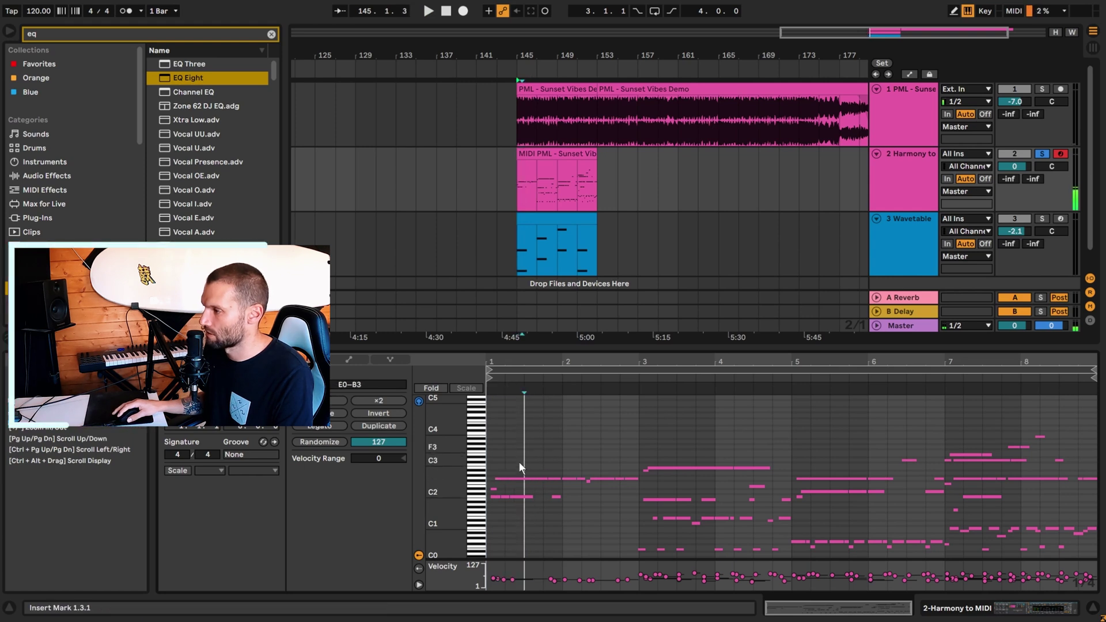
pyautogui.moveTo(521, 452); pyautogui.dragTo(614, 529)
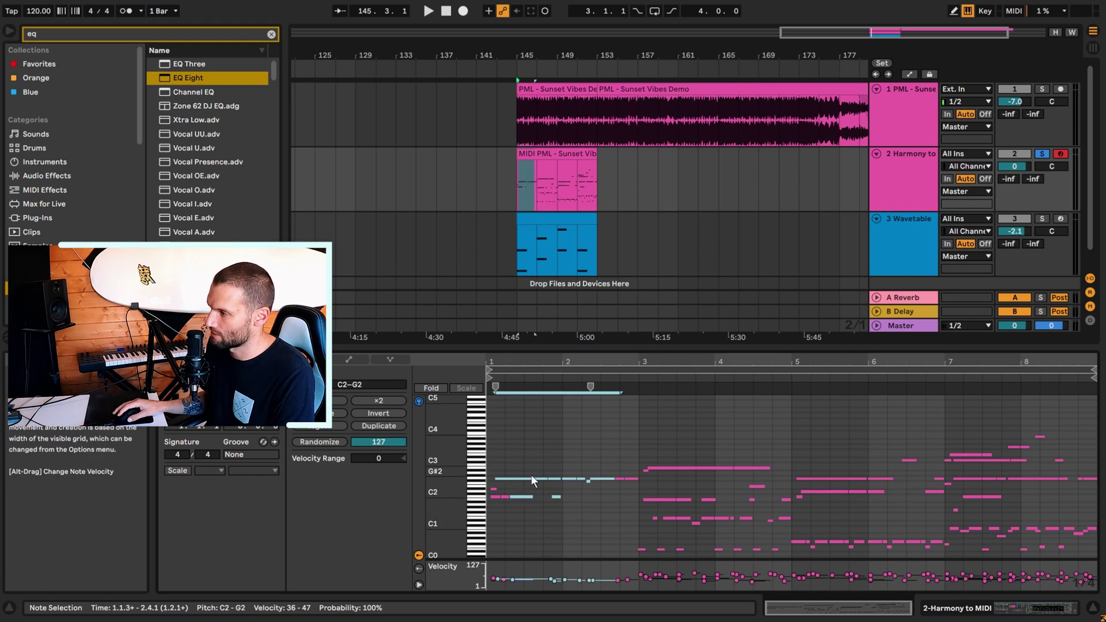
pyautogui.moveTo(531, 461); pyautogui.dragTo(530, 517)
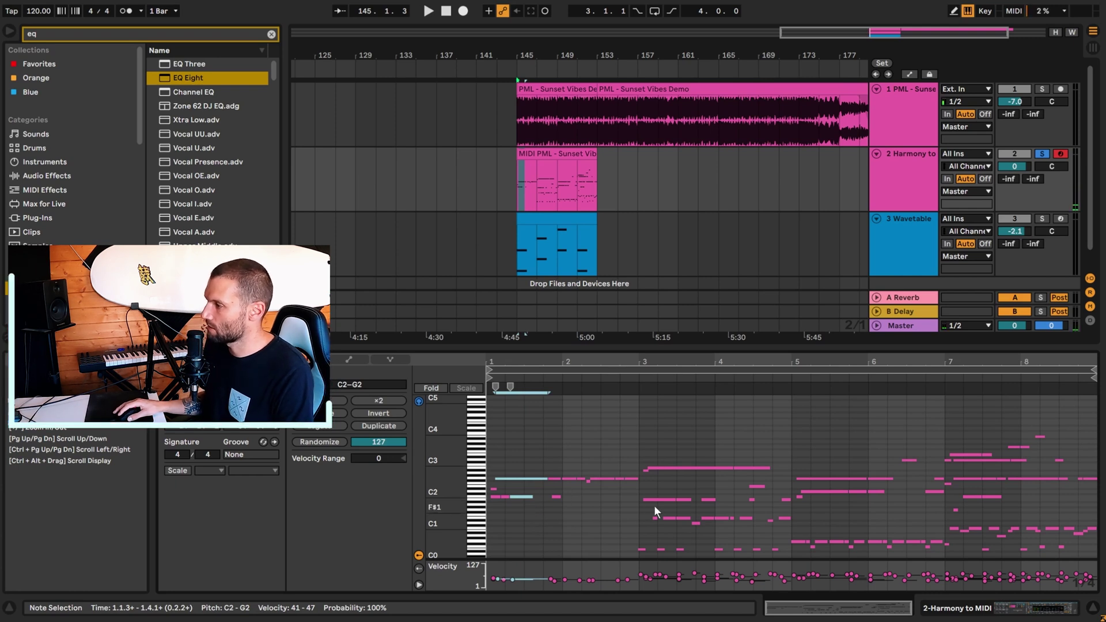
pyautogui.click(538, 195)
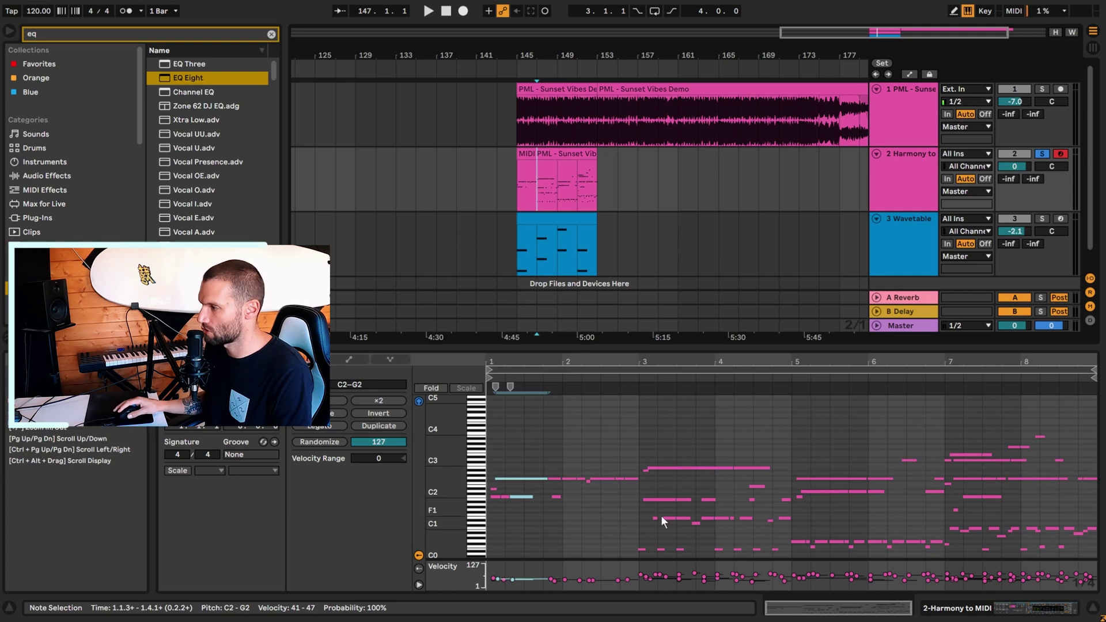
# - Delete the low E0 notes from bar 3 onward in the harmony clip
pyautogui.scroll(-3, 662, 512)
pyautogui.press('space')
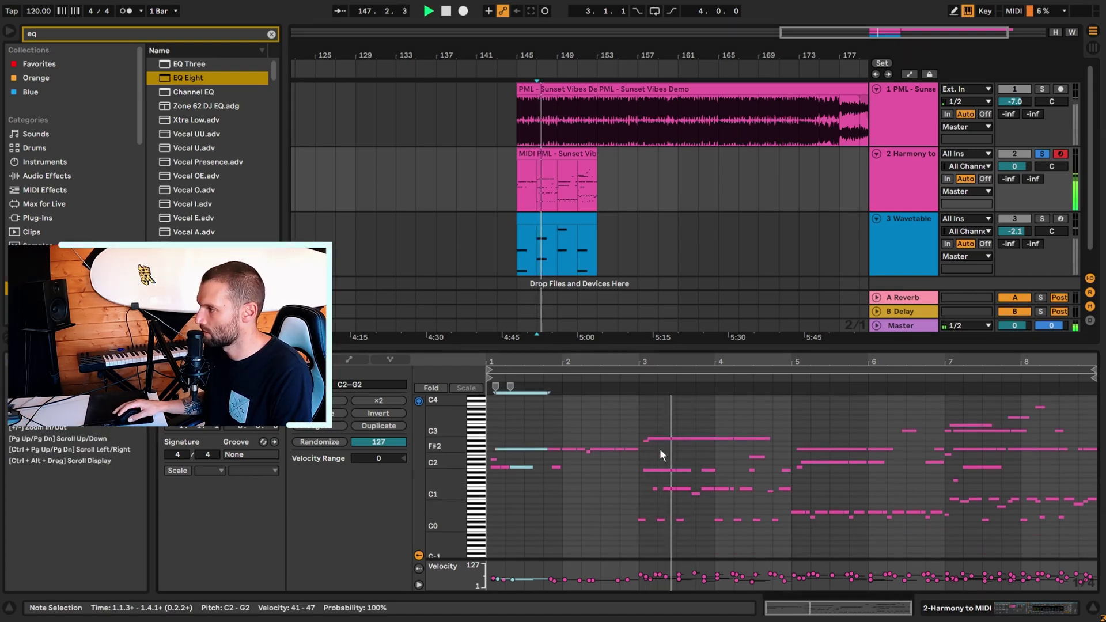
pyautogui.press('space')
pyautogui.click(670, 438)
pyautogui.hotkey('ctrl', 'l')
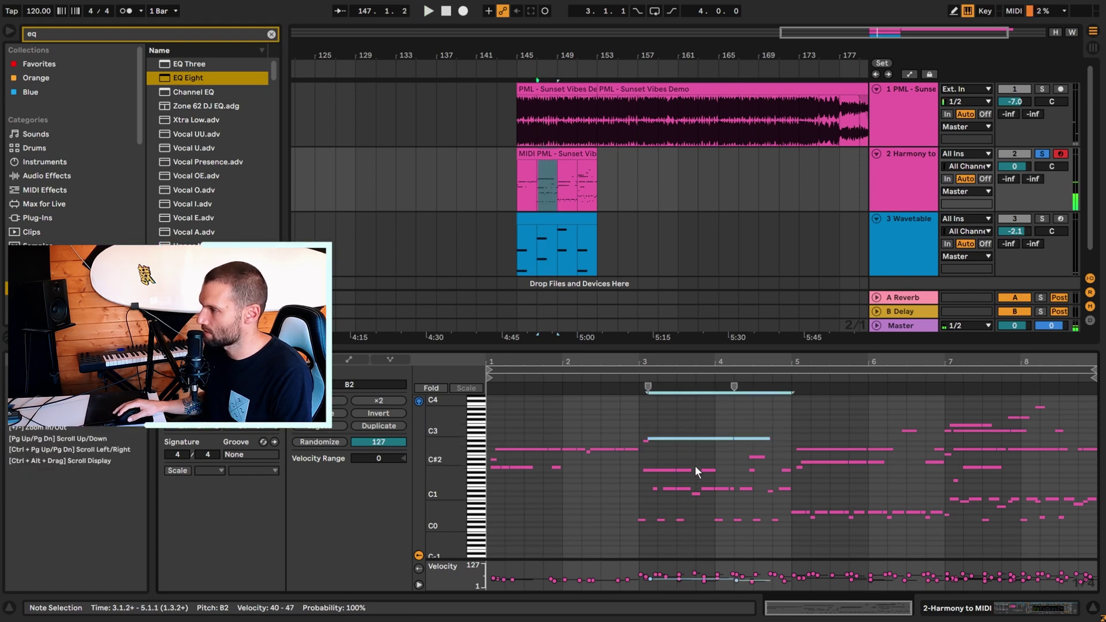
pyautogui.click(685, 469)
pyautogui.click(640, 454)
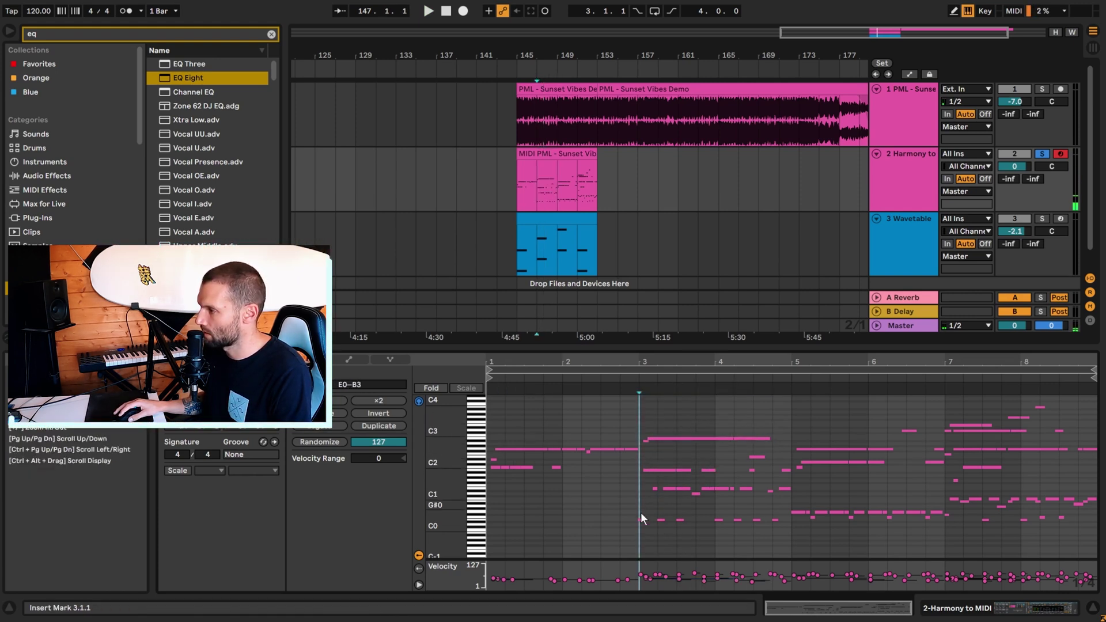
pyautogui.moveTo(641, 513); pyautogui.dragTo(782, 545)
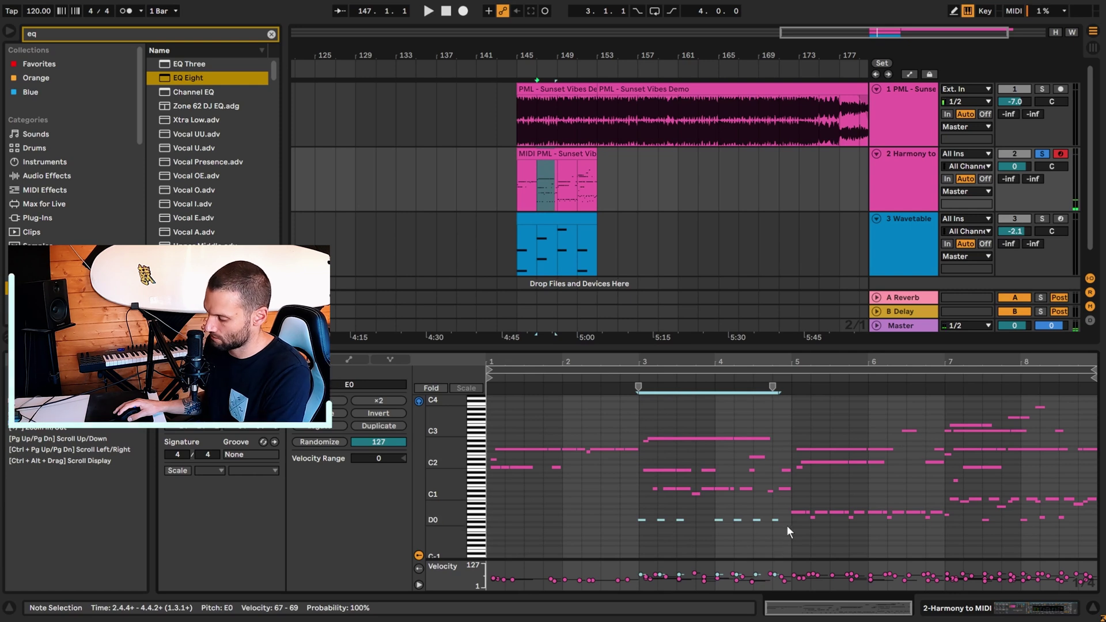
pyautogui.press('Delete')
# - Delete the D1–E1 notes between bars 3 and 5 and play from bar 3 to check
pyautogui.press('space')
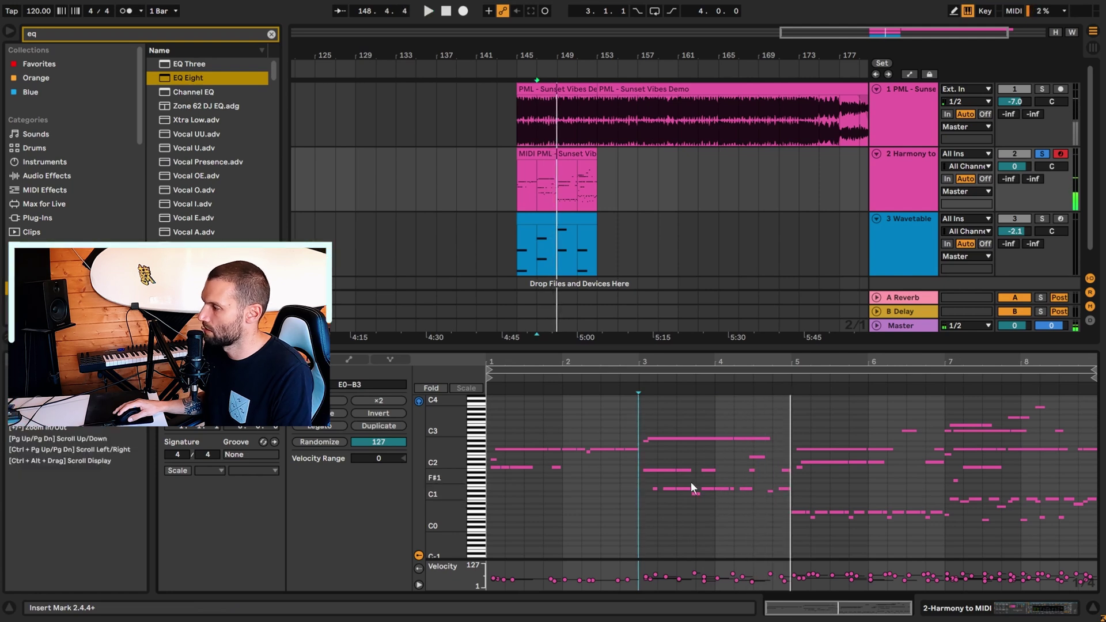
pyautogui.moveTo(647, 483); pyautogui.dragTo(787, 520)
pyautogui.moveTo(645, 484); pyautogui.dragTo(791, 518)
pyautogui.press('Delete')
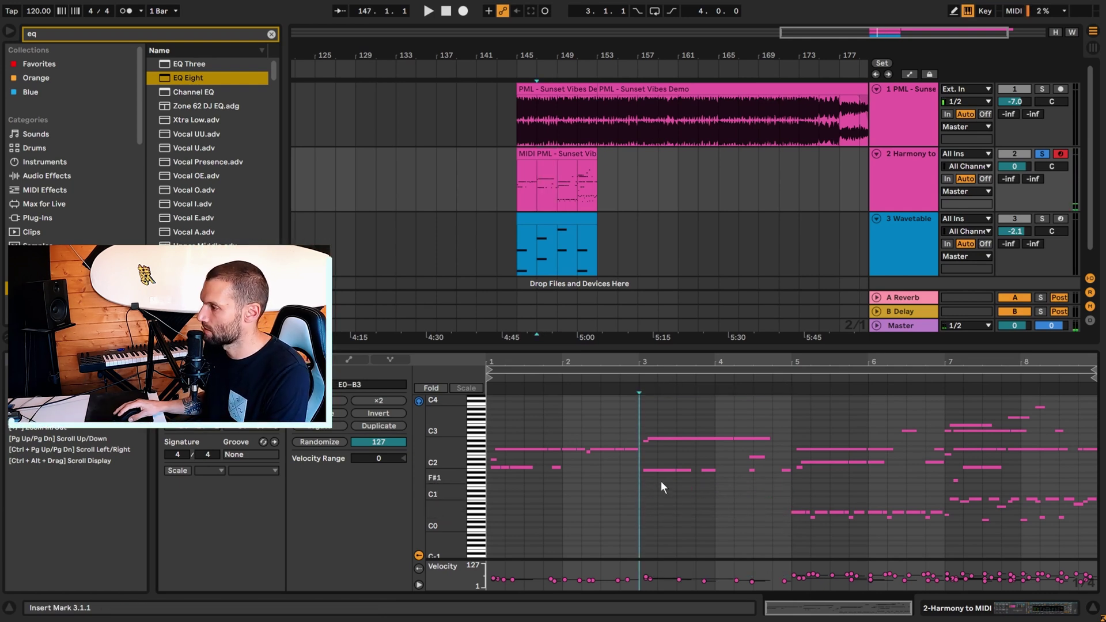
pyautogui.click(644, 476)
pyautogui.press('space')
# - Make the note rows taller and inspect the remaining B1, B2 and E2 notes in bars 3–4
pyautogui.click(657, 469)
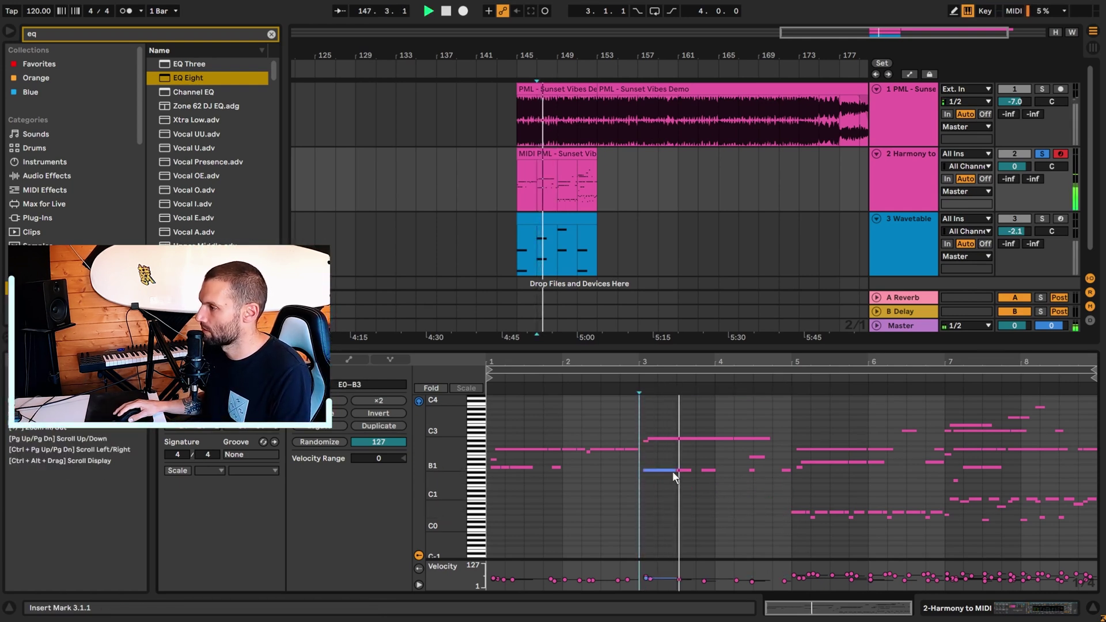
pyautogui.click(665, 438)
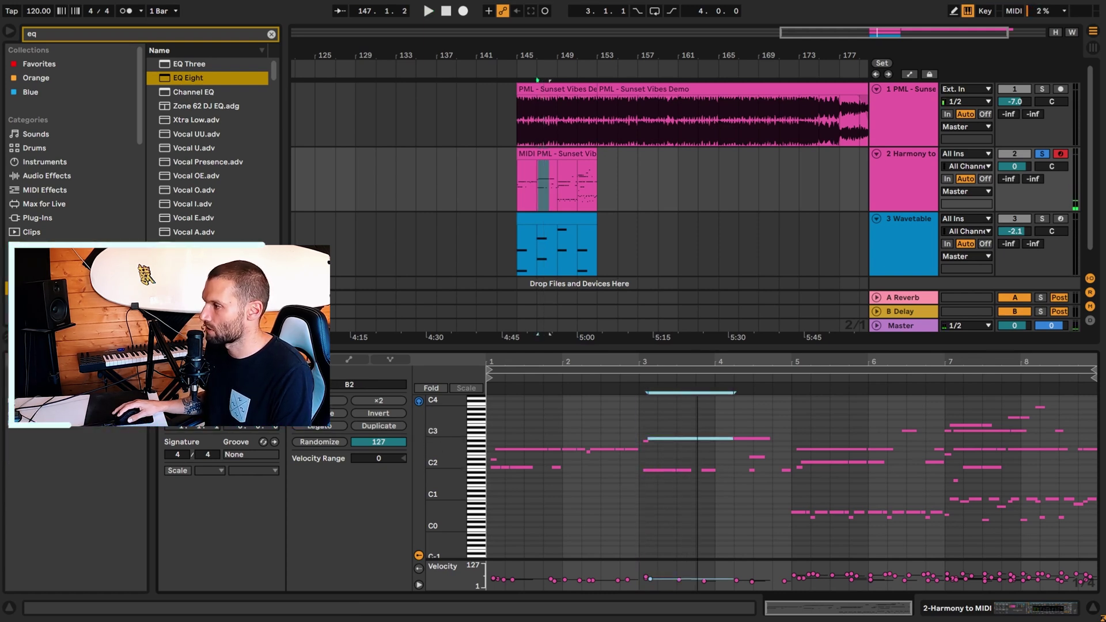
pyautogui.moveTo(476, 437); pyautogui.dragTo(464, 437)
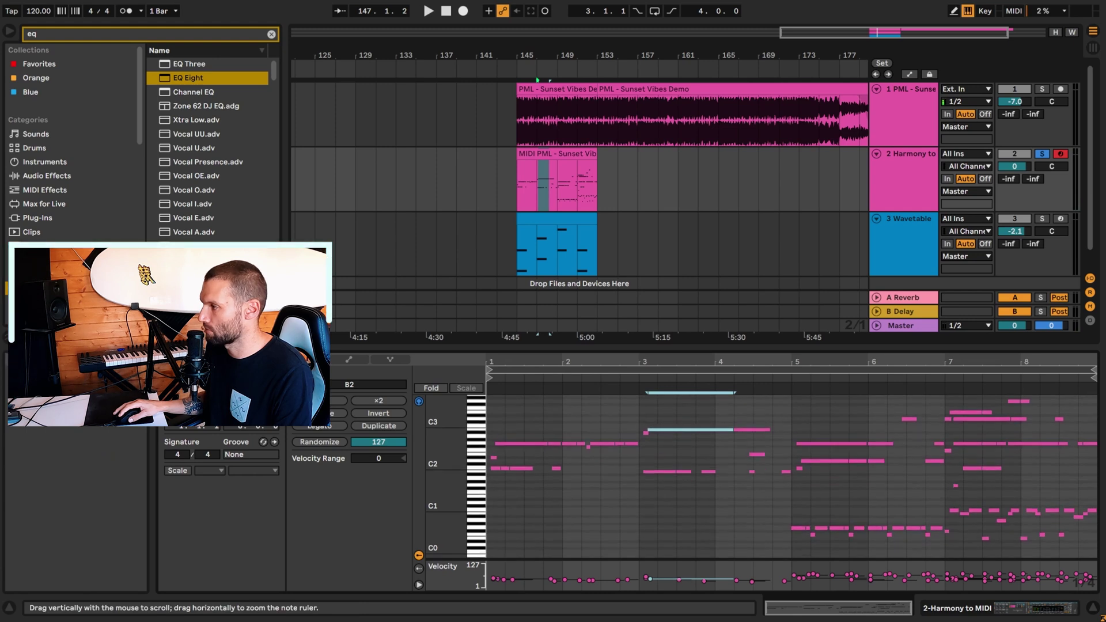
pyautogui.click(654, 461)
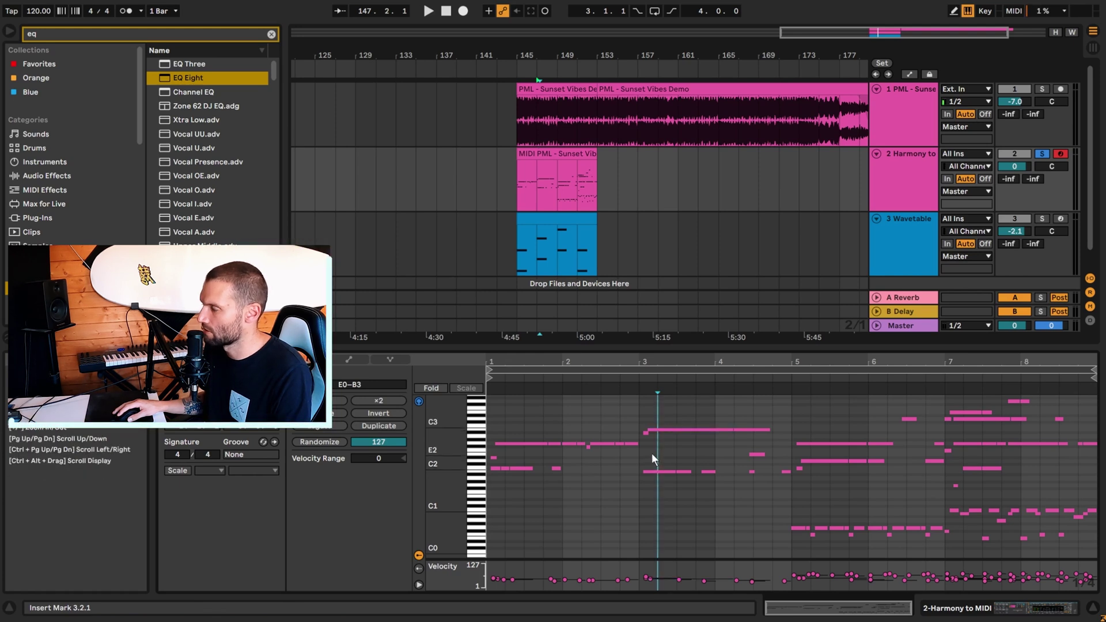
pyautogui.click(661, 429)
pyautogui.moveTo(652, 457); pyautogui.dragTo(758, 517)
pyautogui.click(711, 459)
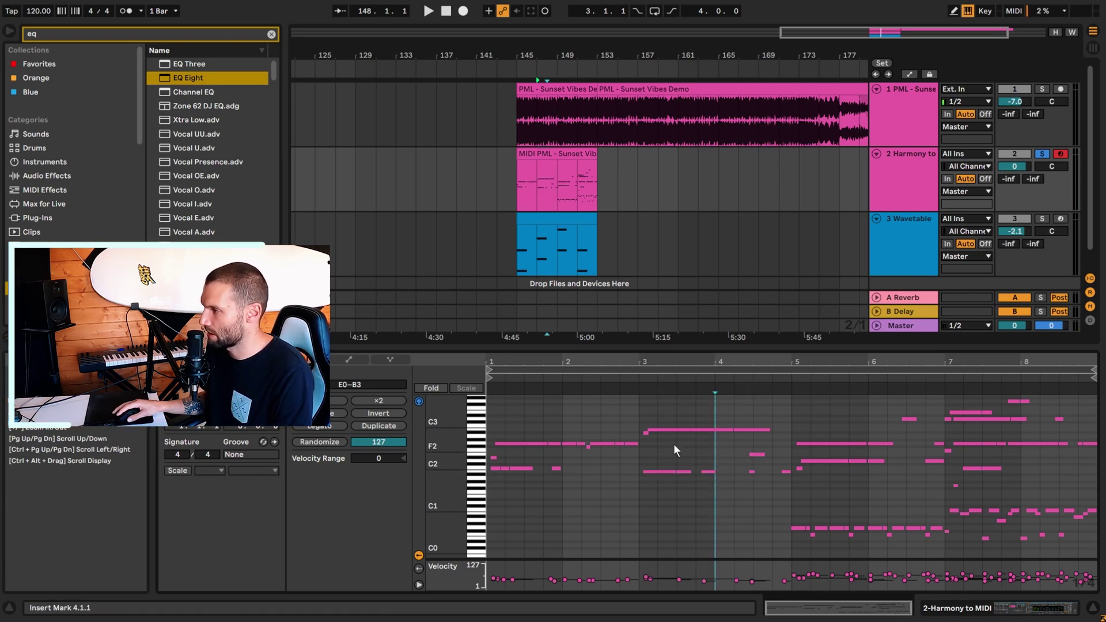
# - Review the notes spanning bars 3–4, then show the Wavetable clip's MIDI notes
pyautogui.moveTo(652, 458); pyautogui.dragTo(718, 457)
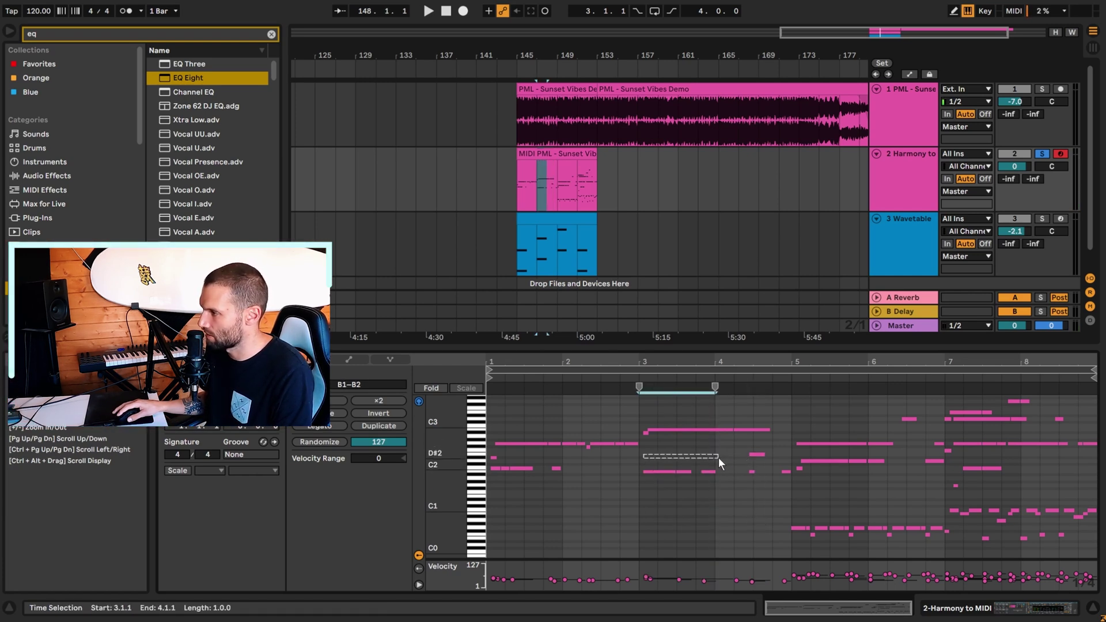
pyautogui.keyDown('shift'); pyautogui.click(751, 455); pyautogui.keyUp('shift')
pyautogui.click(761, 453)
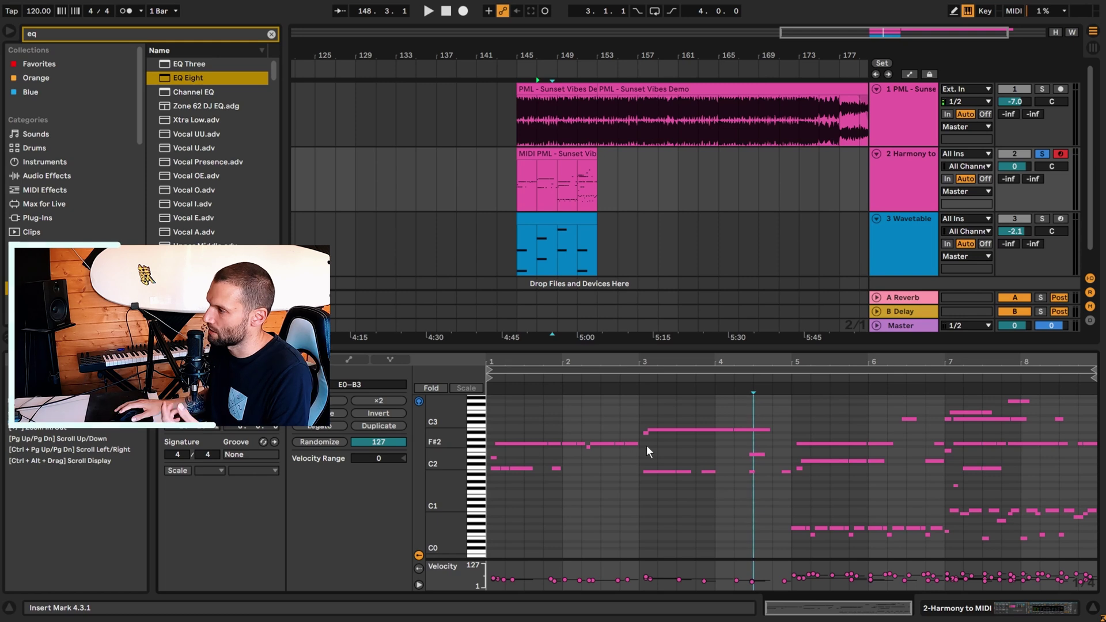
pyautogui.moveTo(531, 426); pyautogui.dragTo(530, 459)
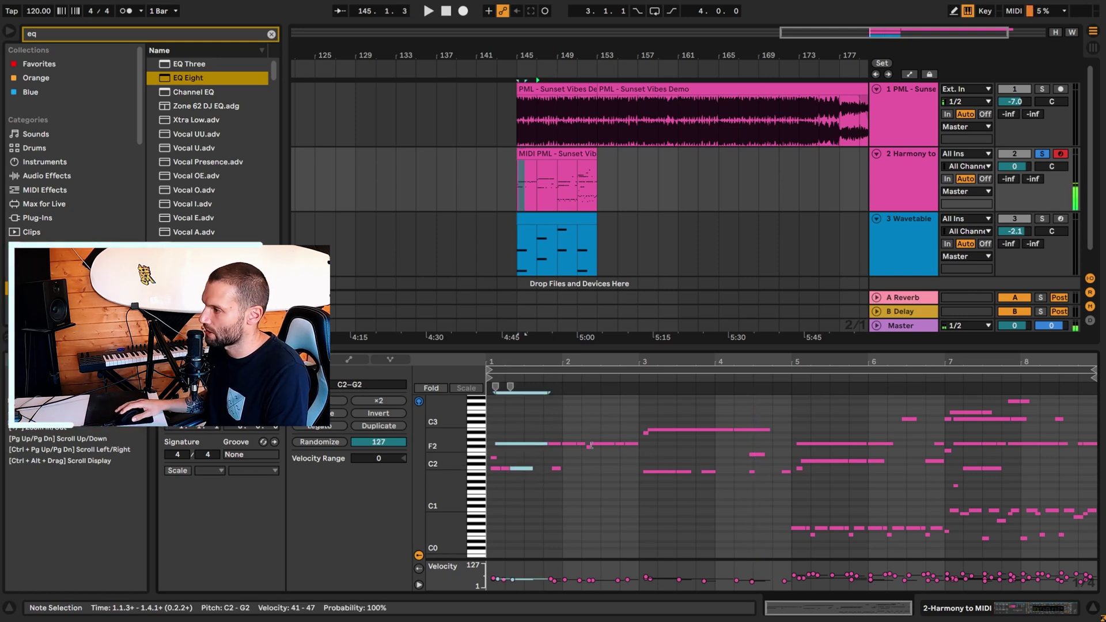
pyautogui.moveTo(641, 424); pyautogui.dragTo(735, 476)
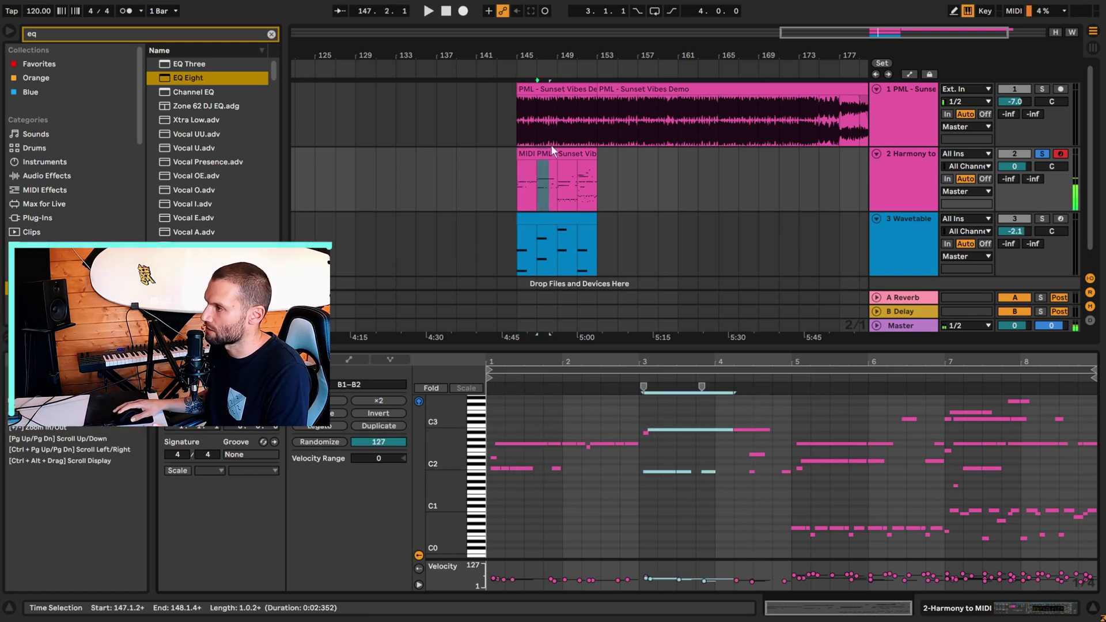
pyautogui.click(572, 221)
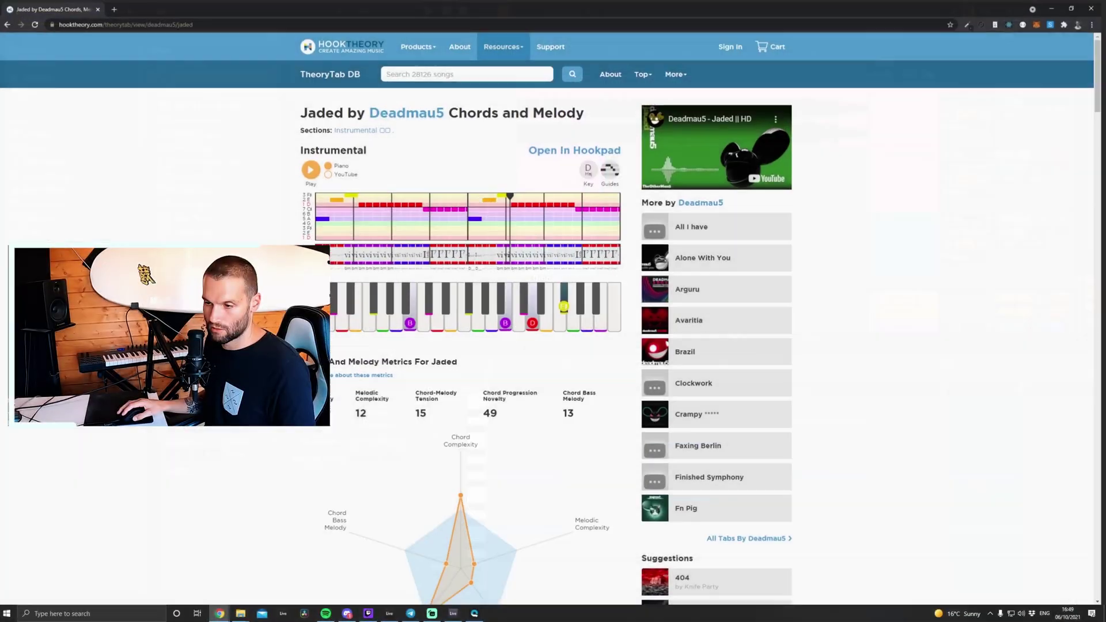
pyautogui.click(219, 24)
pyautogui.moveTo(226, 20); pyautogui.dragTo(165, 21)
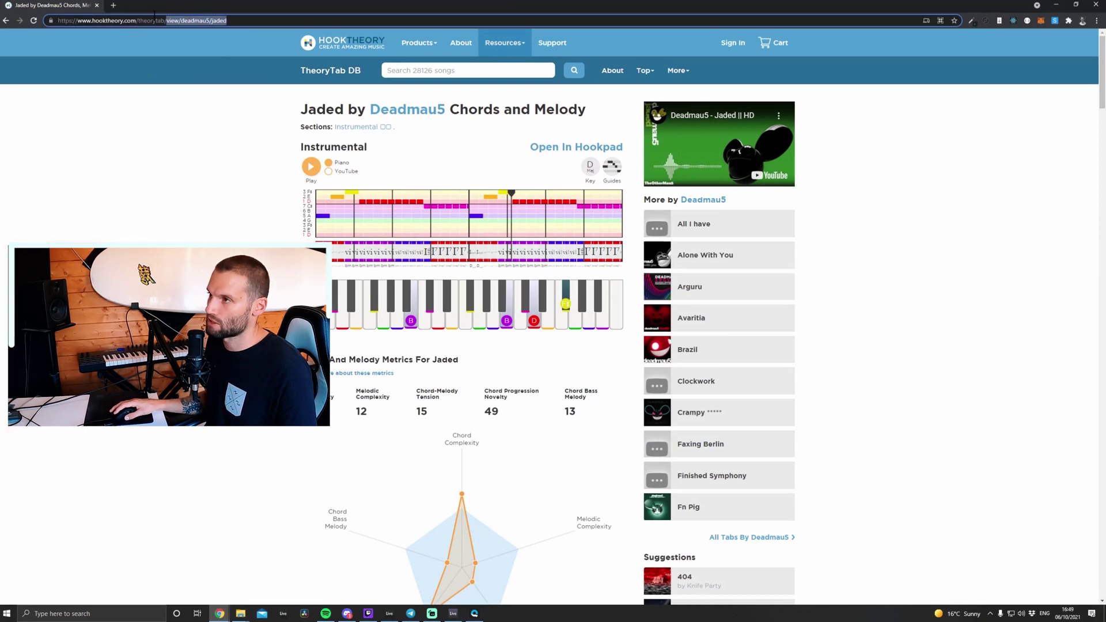
pyautogui.click(431, 71)
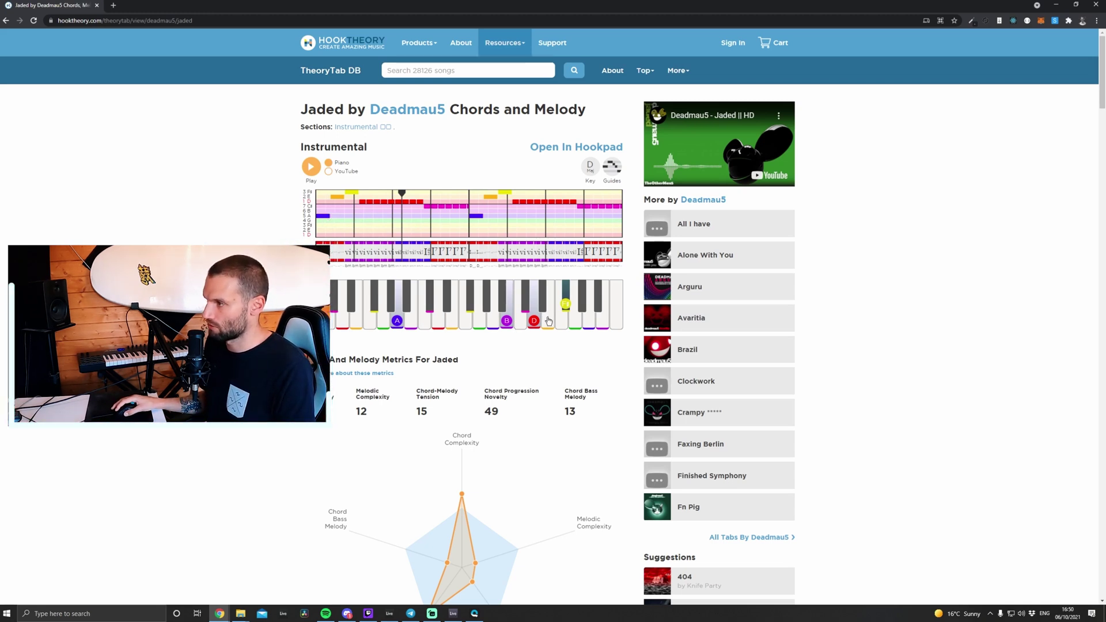
pyautogui.click(310, 167)
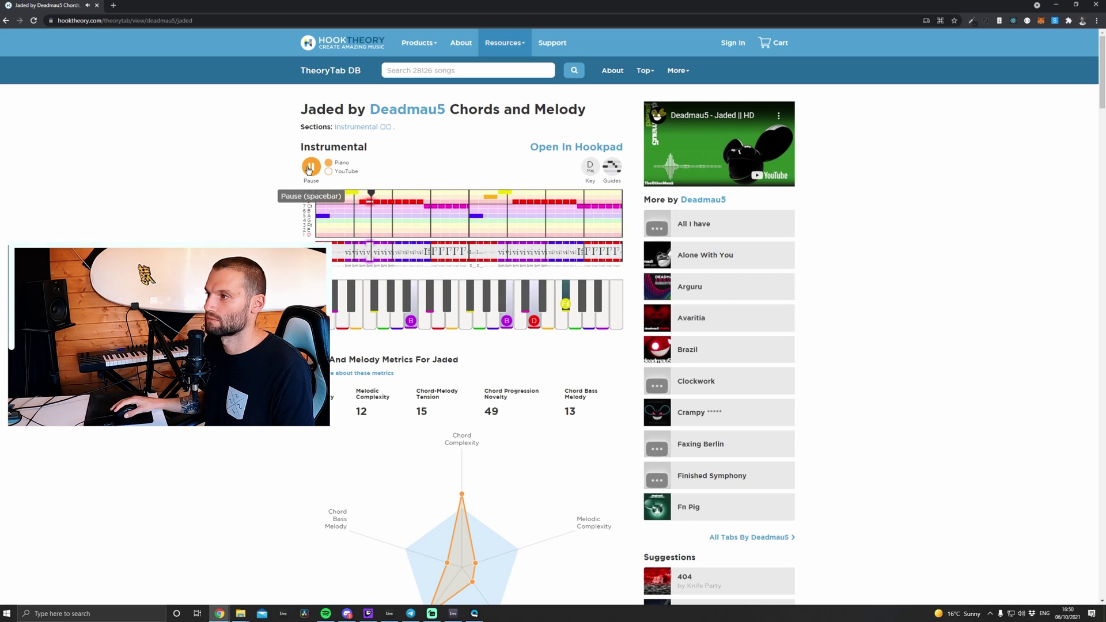
pyautogui.click(309, 168)
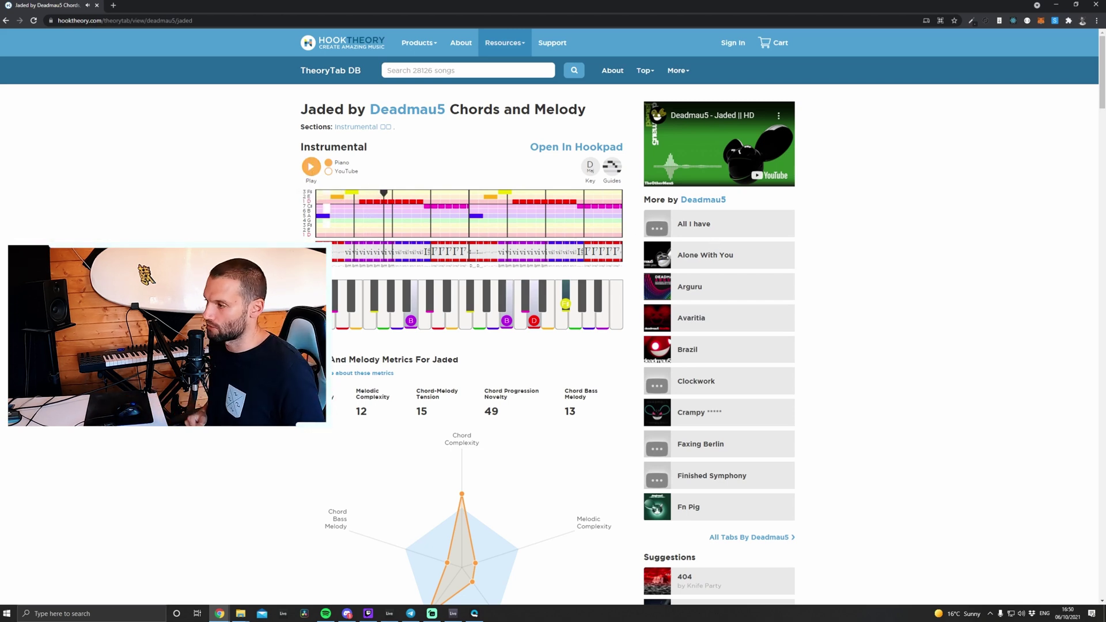